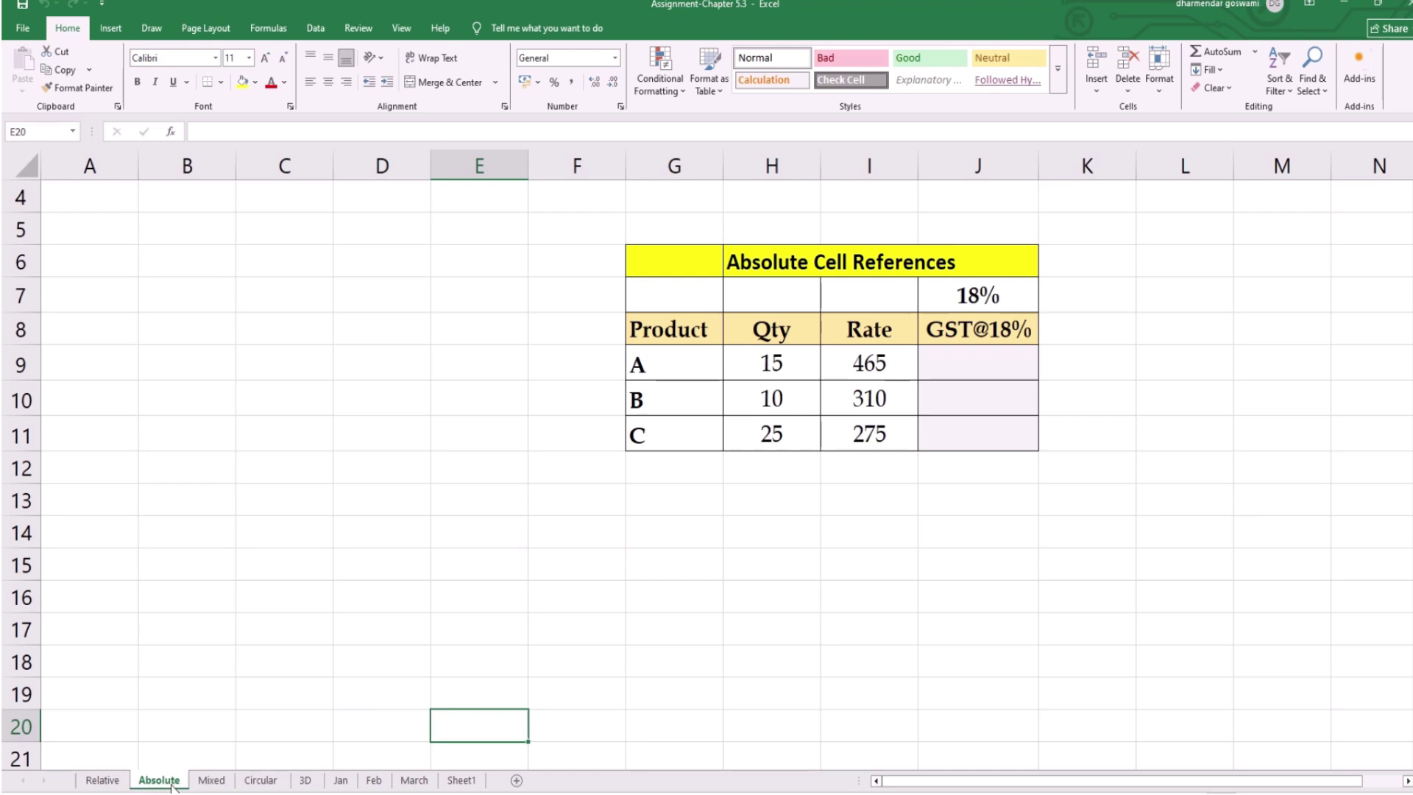
Look through the Mixed, Circular and 3D worksheets, then return to the Relative sheet
click(212, 782)
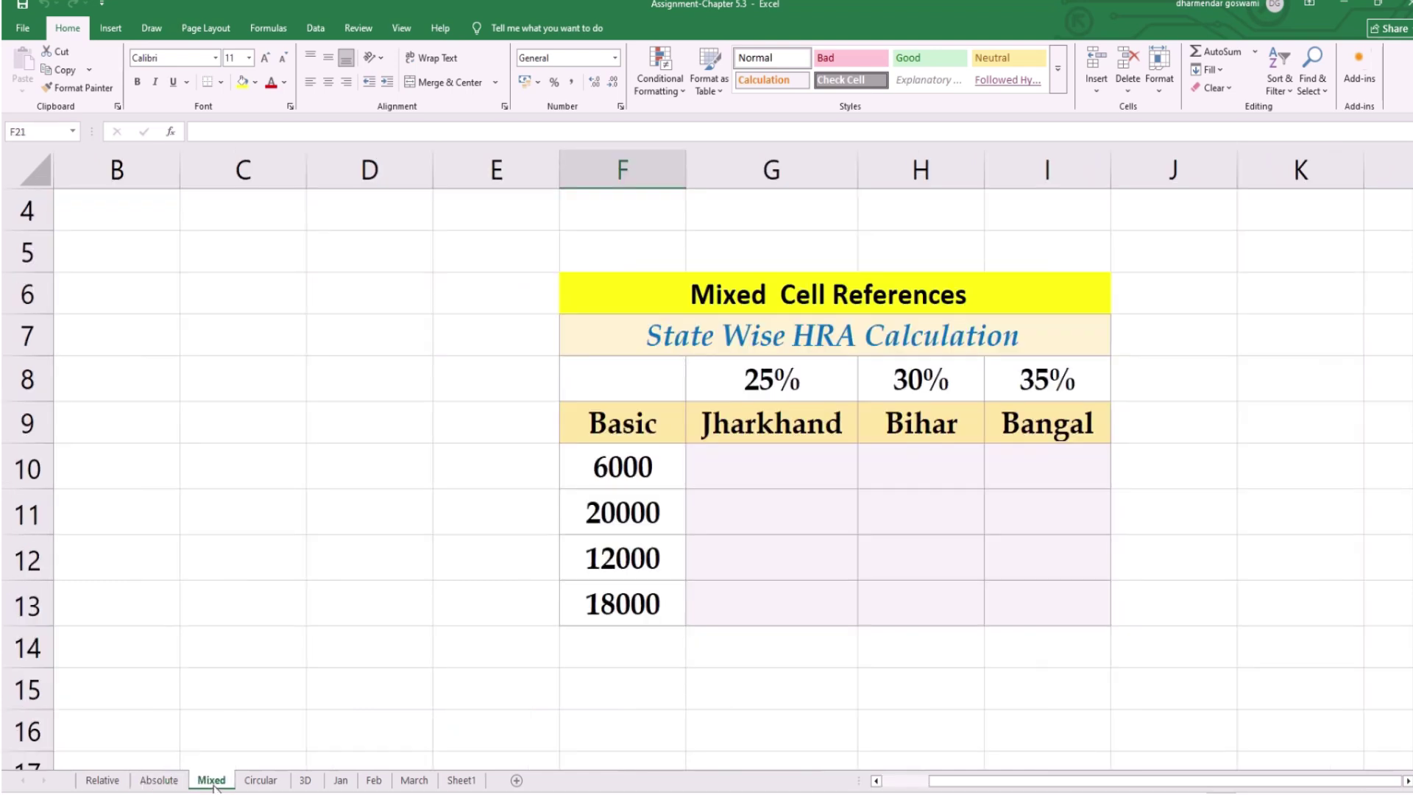
click(262, 782)
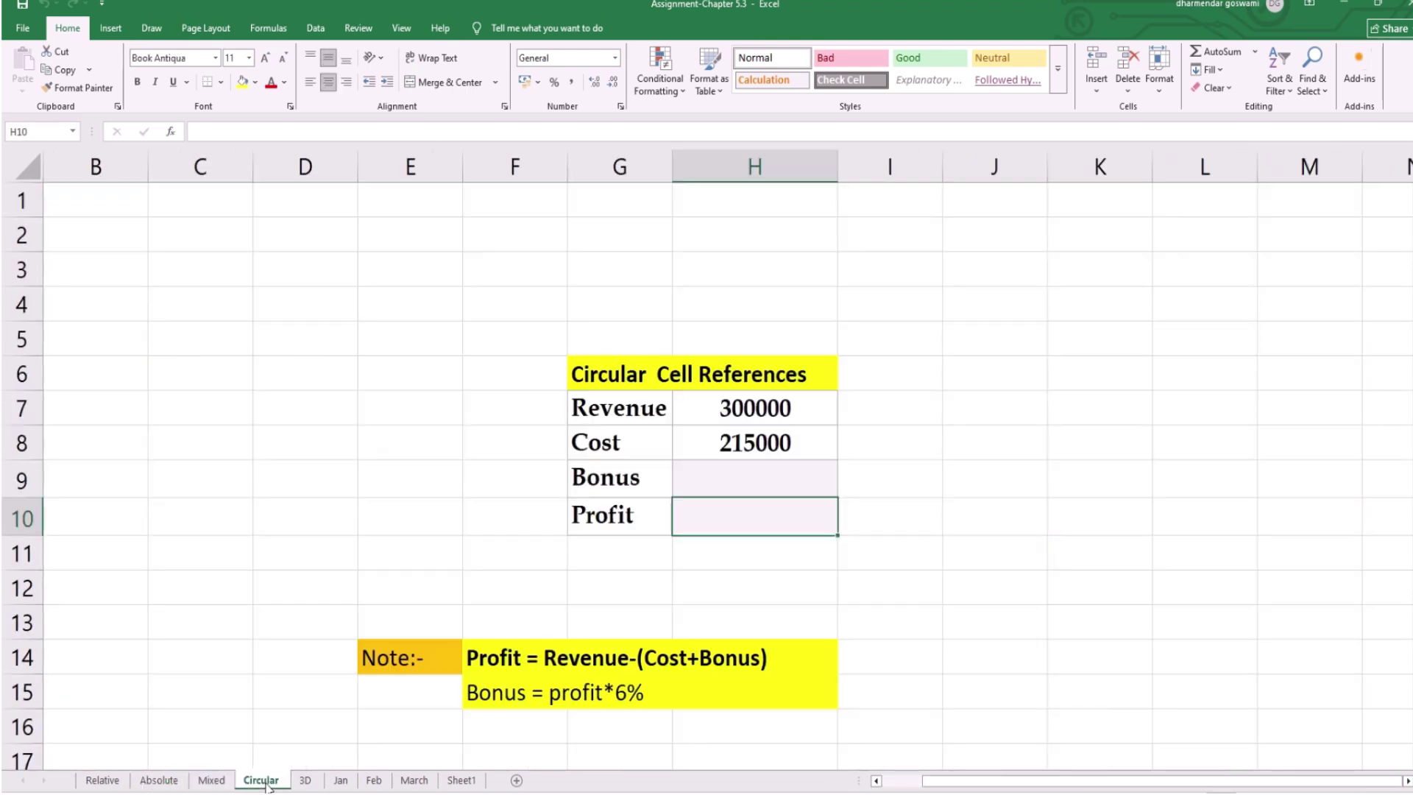
click(305, 781)
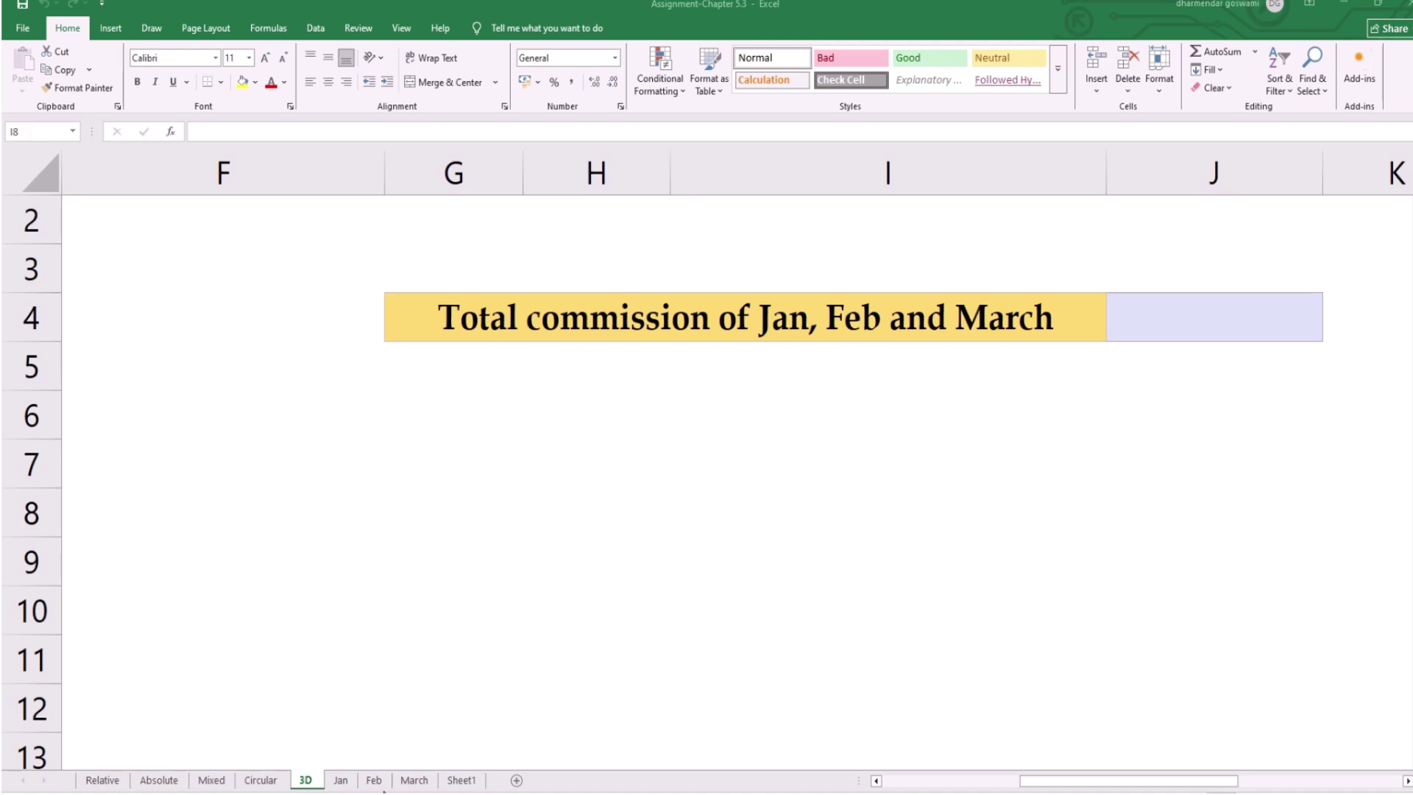
click(102, 780)
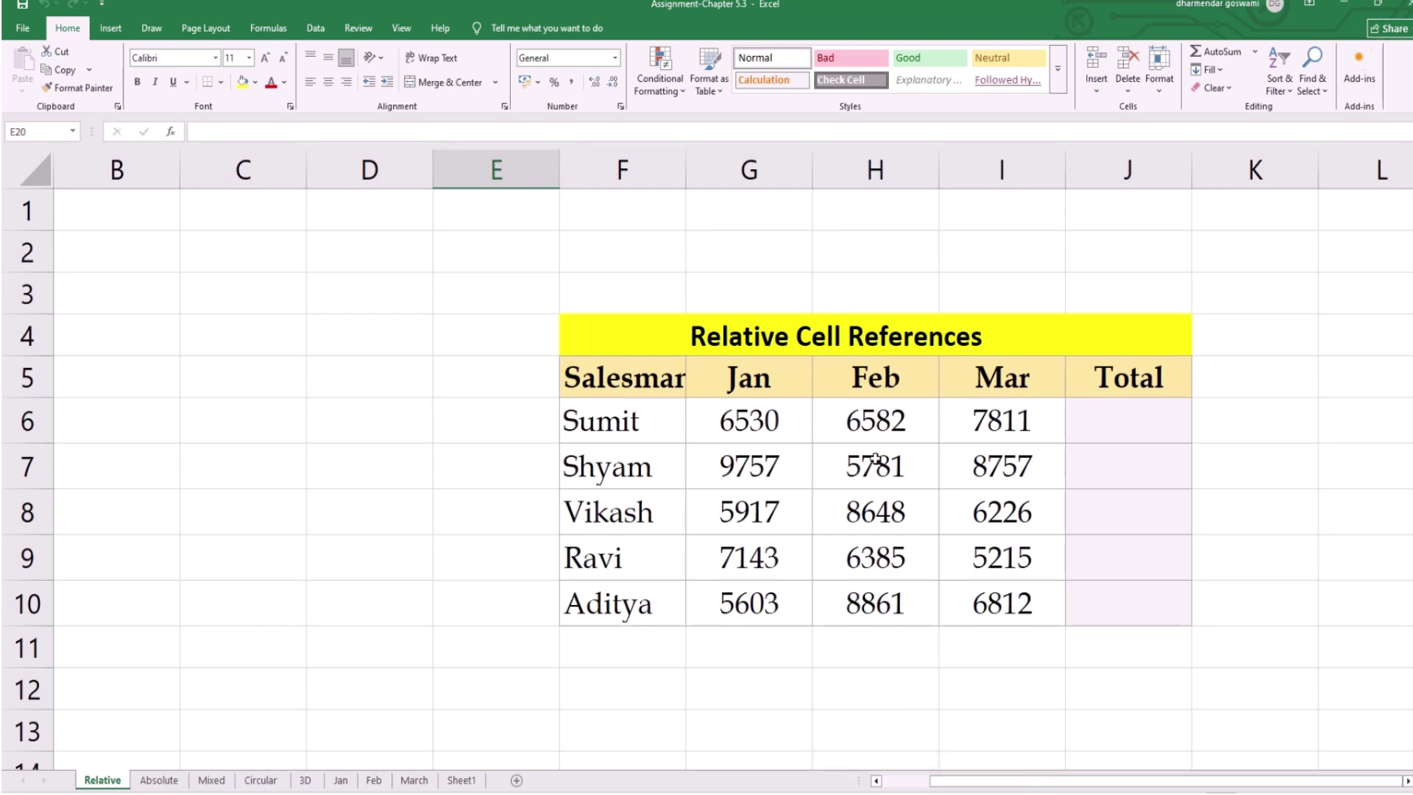
Widen column F to fit the Salesman heading, and review the salesmen's names and their Jan, Feb and Mar figures
drag(625, 358, 1063, 609)
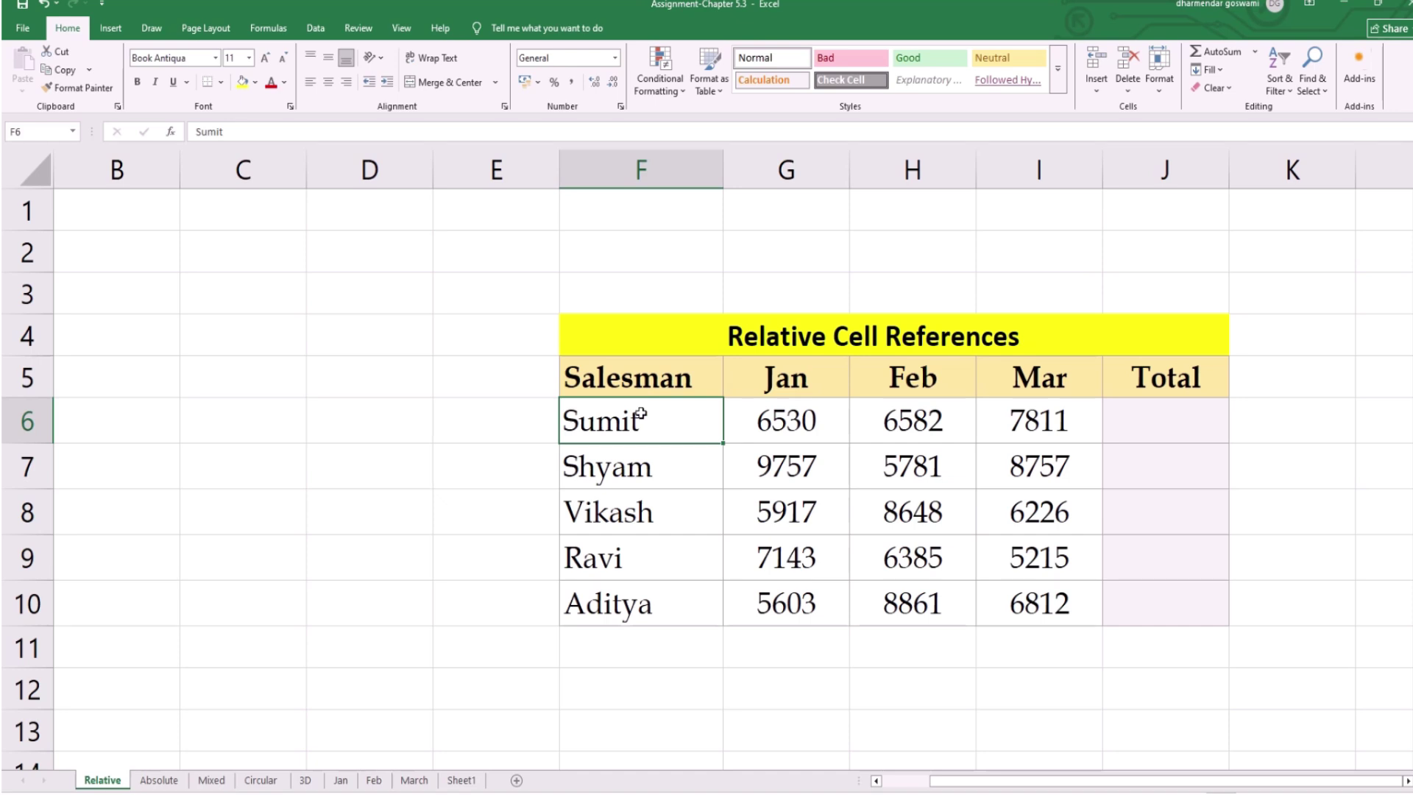
drag(641, 414, 622, 618)
drag(786, 417, 805, 609)
drag(934, 410, 907, 607)
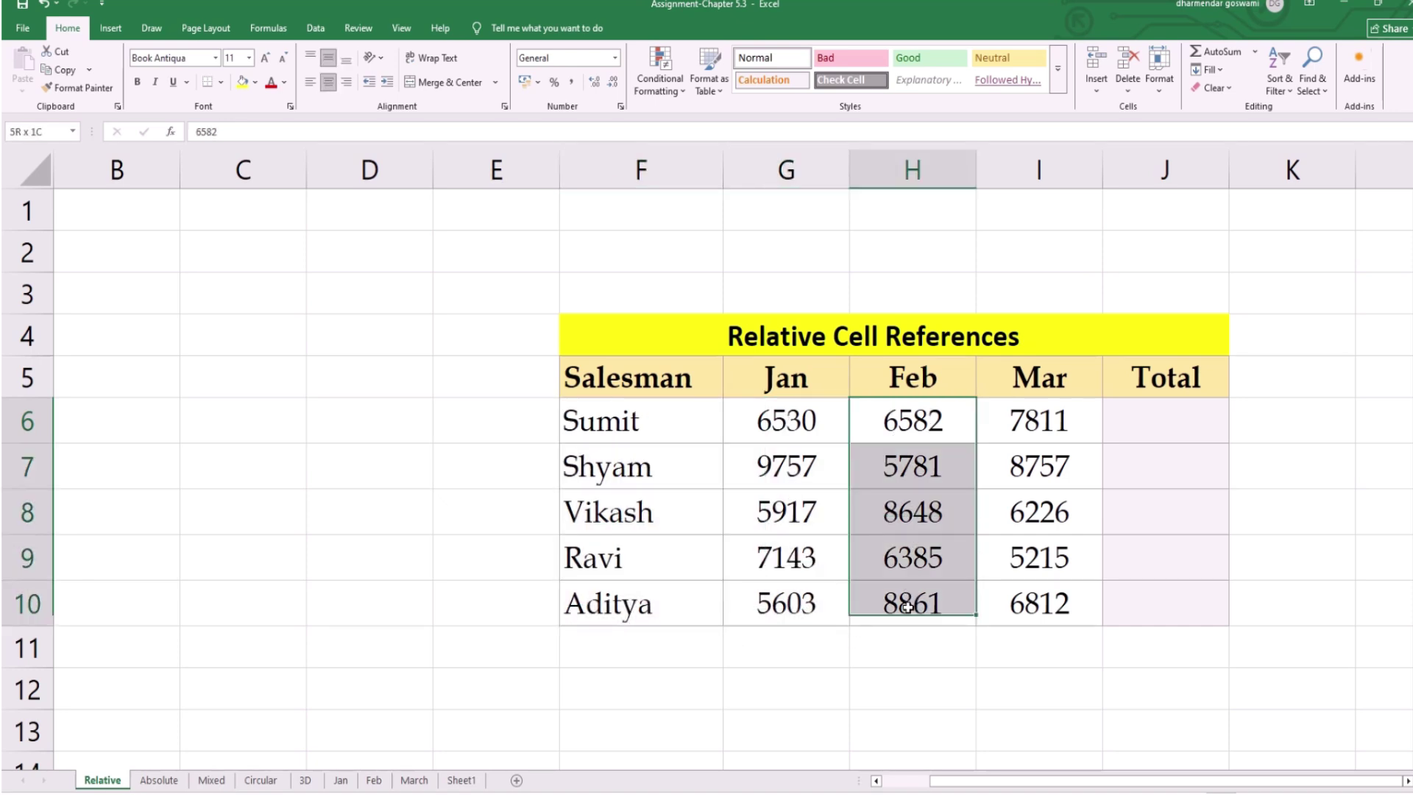
drag(1034, 420, 1026, 589)
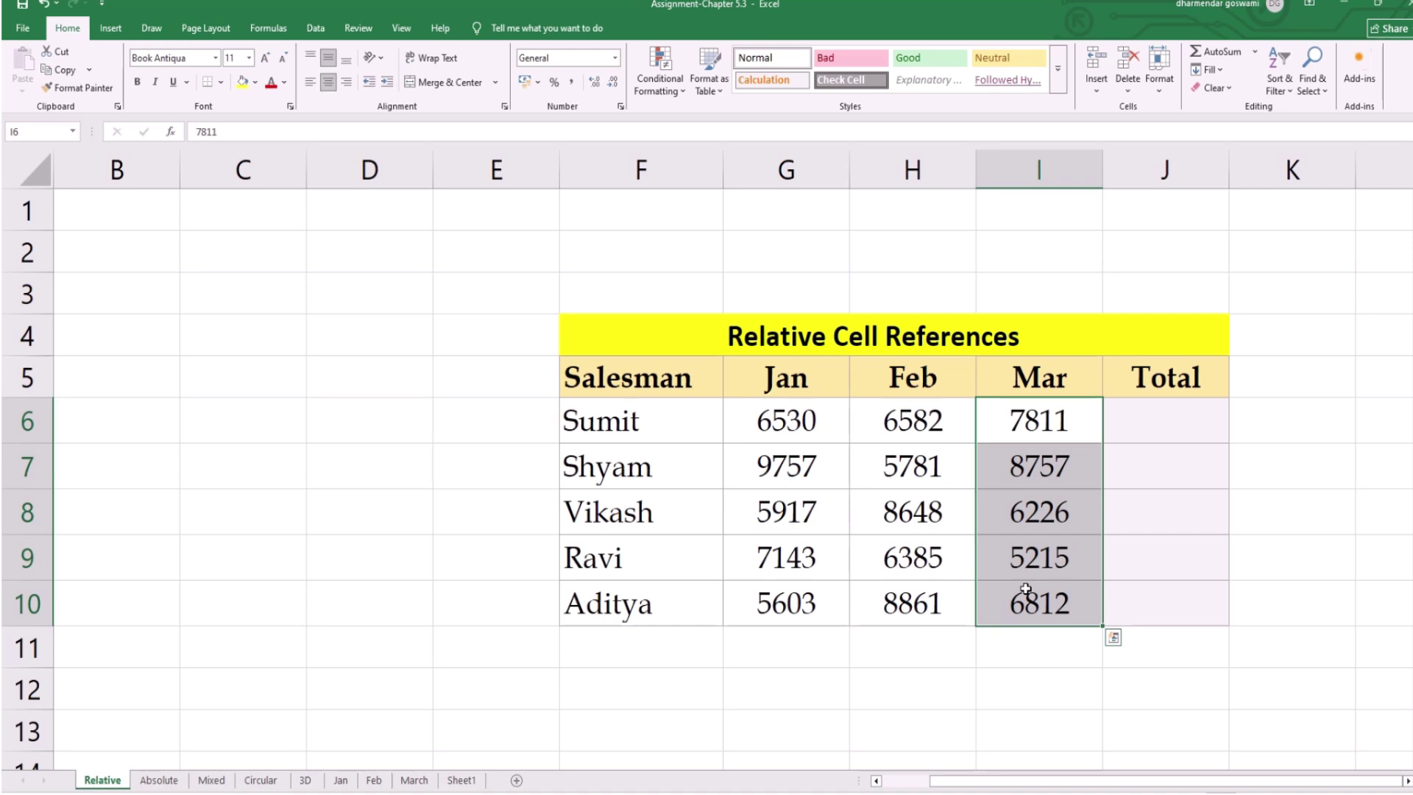
drag(793, 429, 1067, 418)
Total the first salesman's sales in J6 with =SUM(G6:I6) and fill the formula down through J10
click(1161, 411)
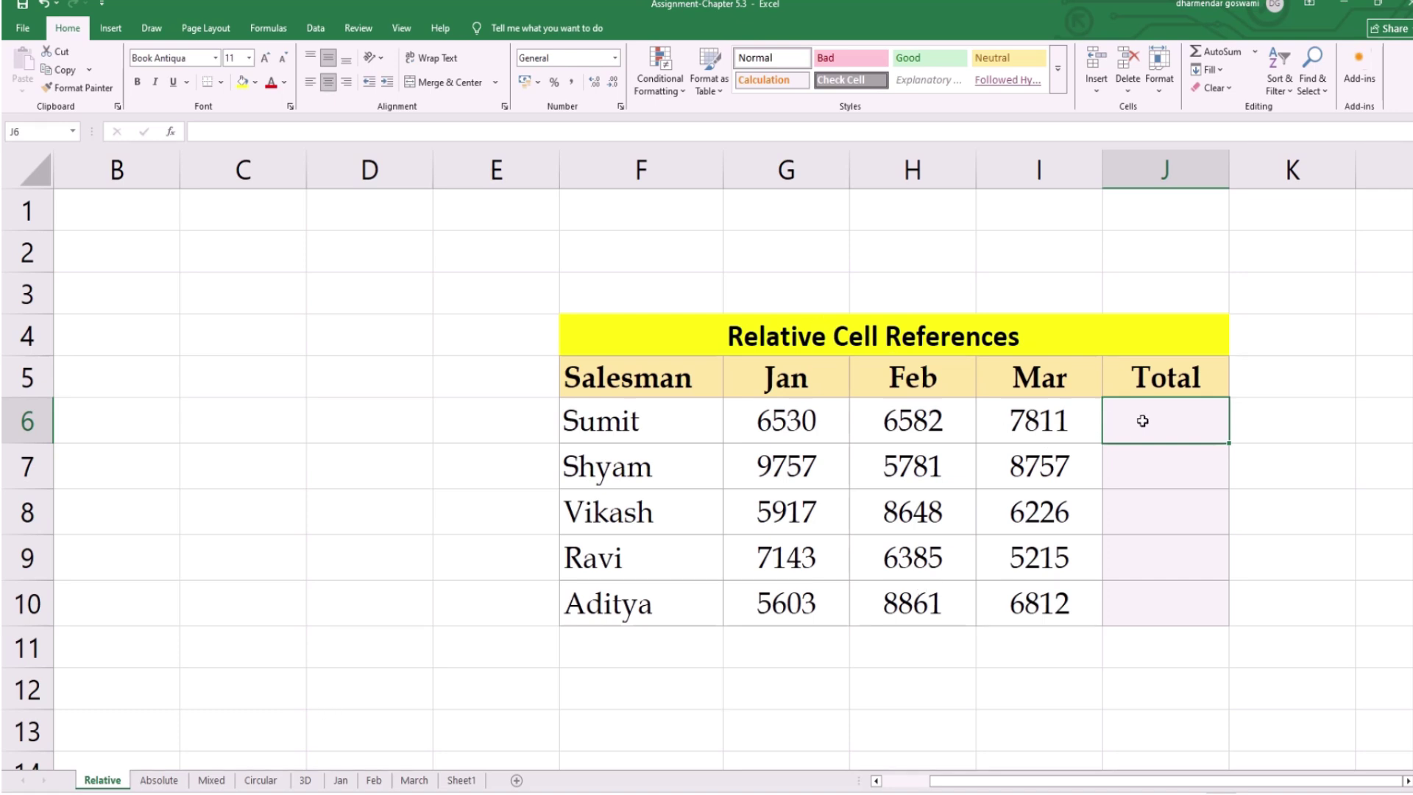
text(=SUM)
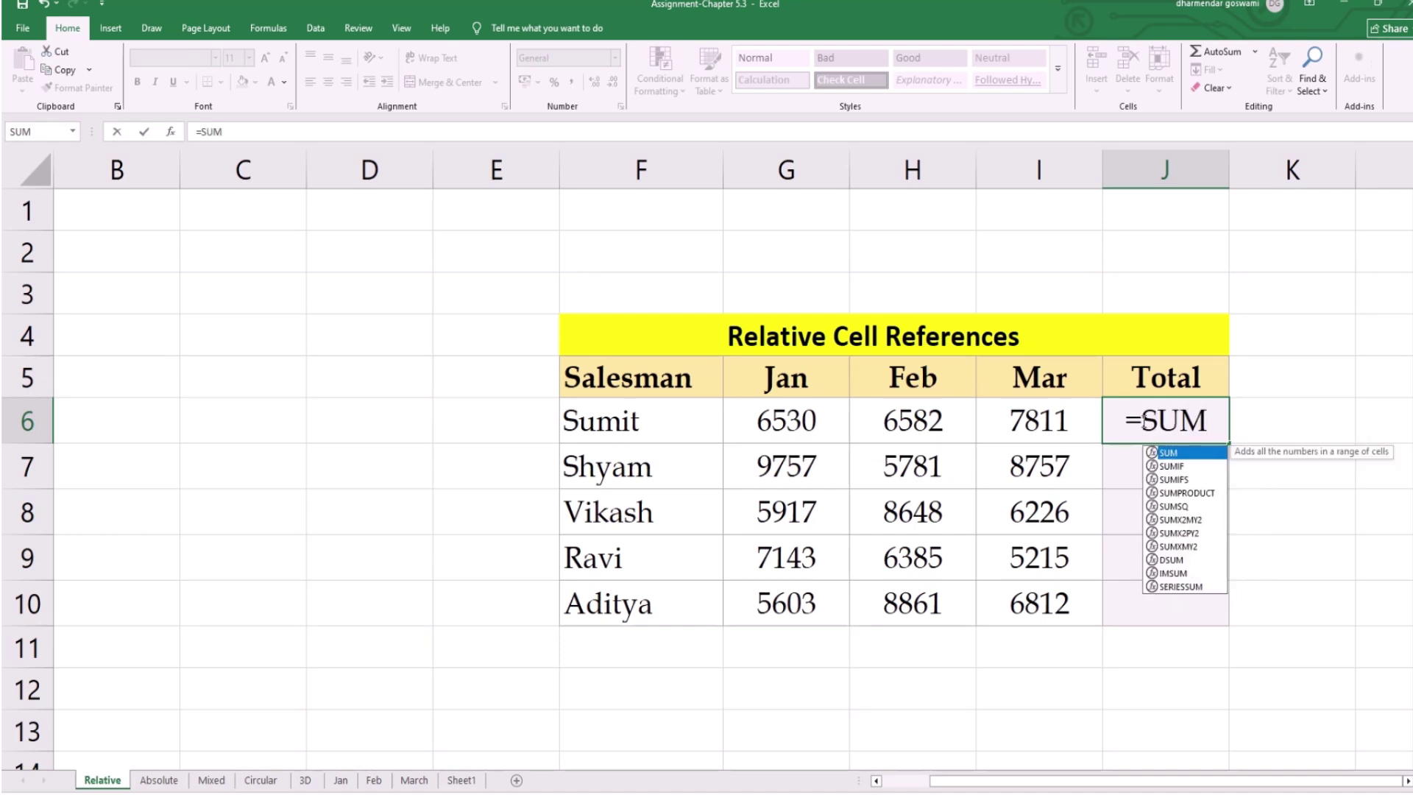
text(()
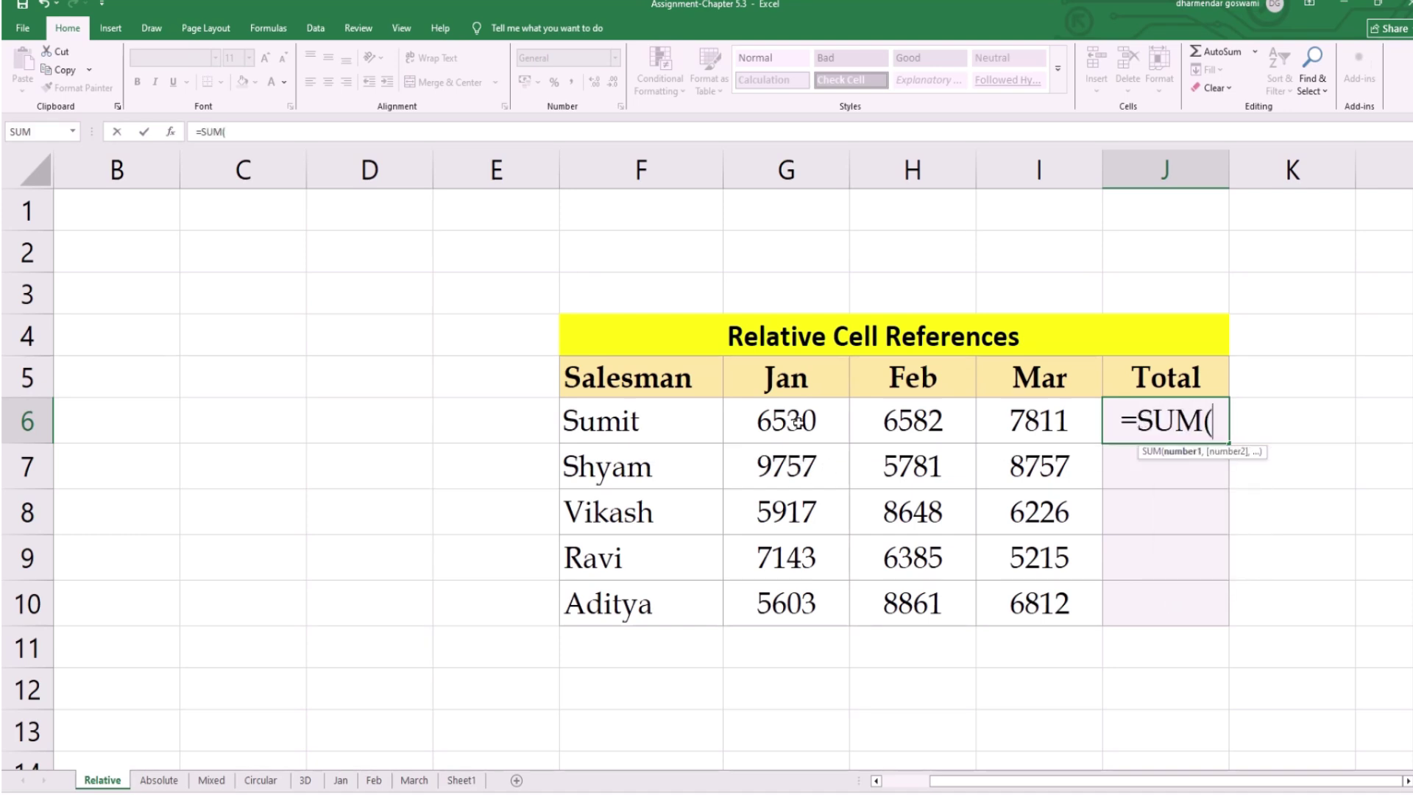
drag(782, 421, 1003, 434)
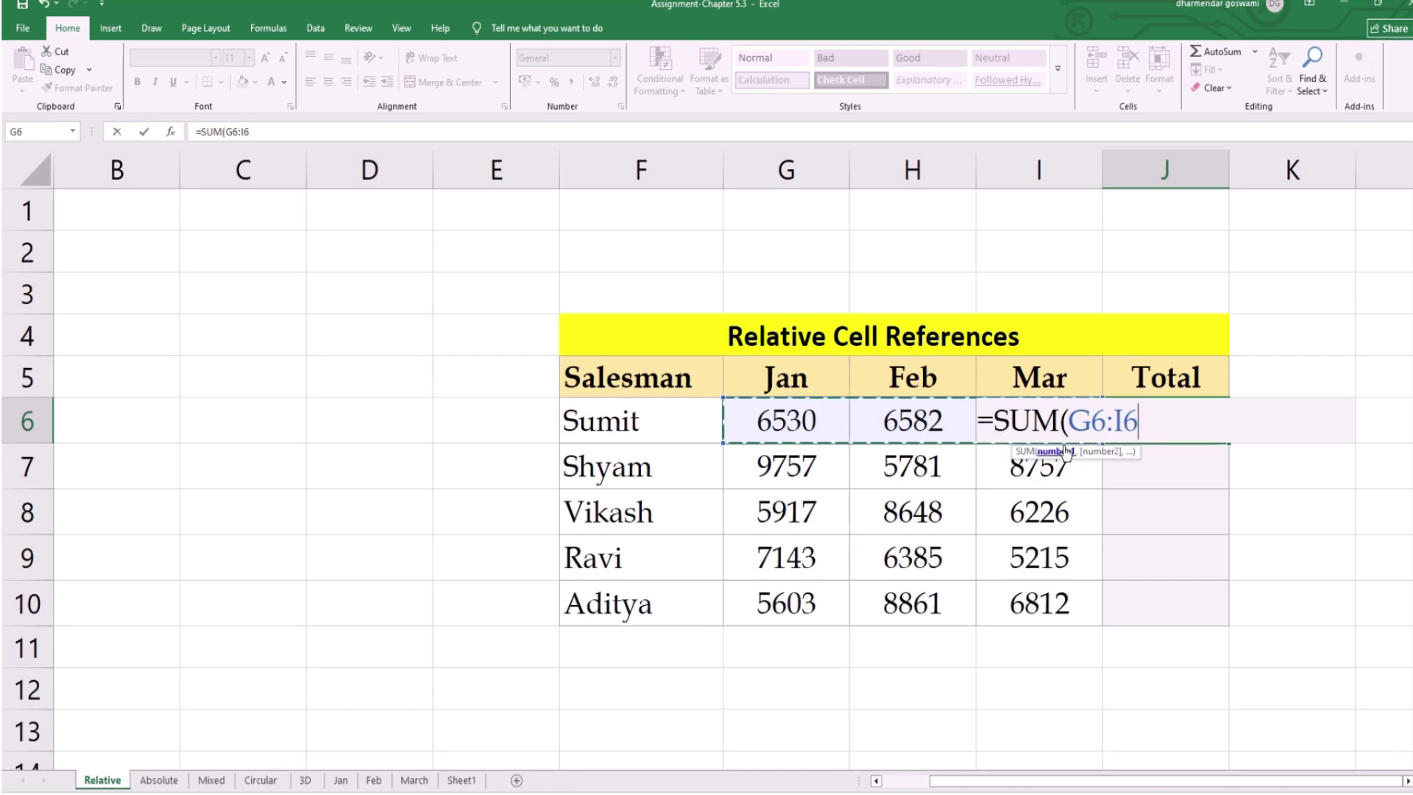
text())
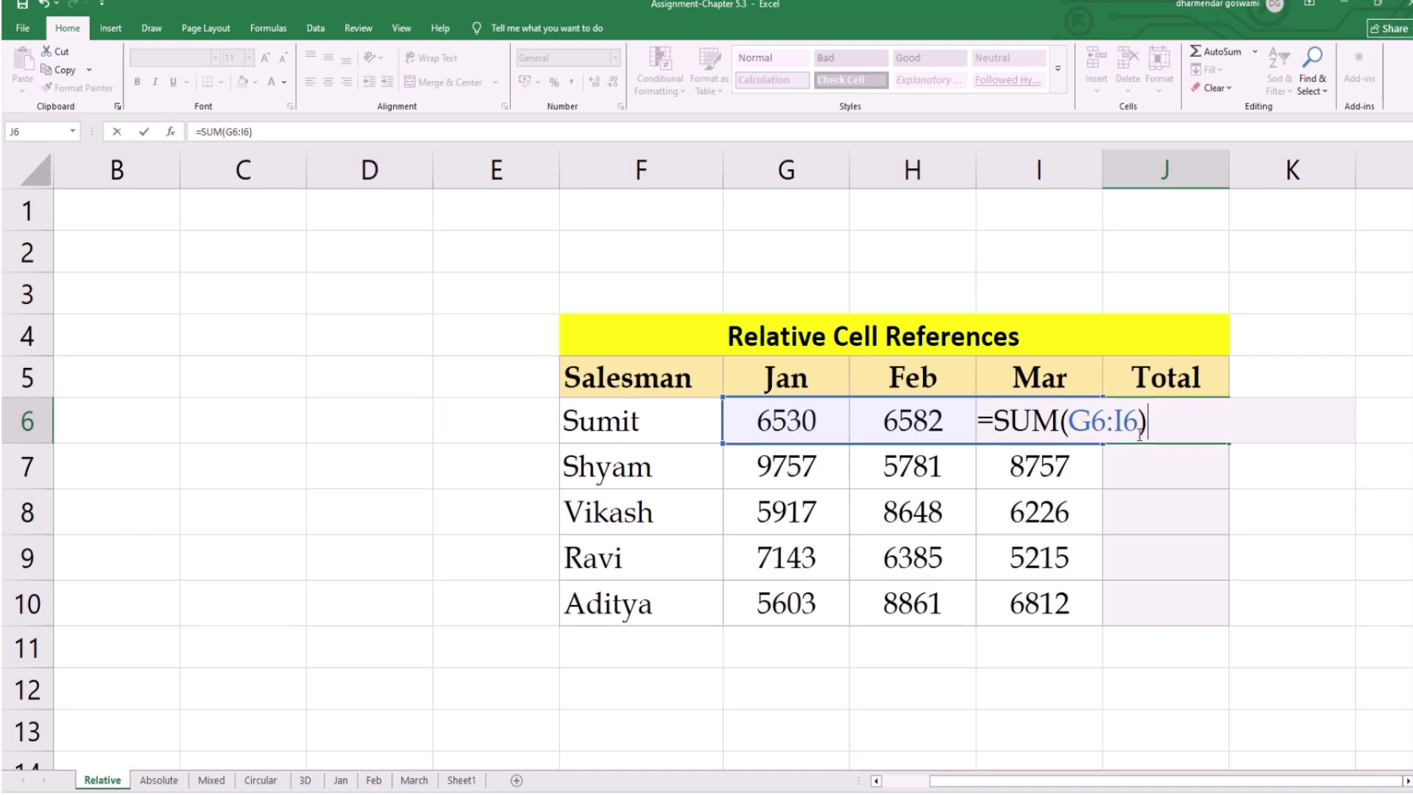
key(Return)
click(1157, 418)
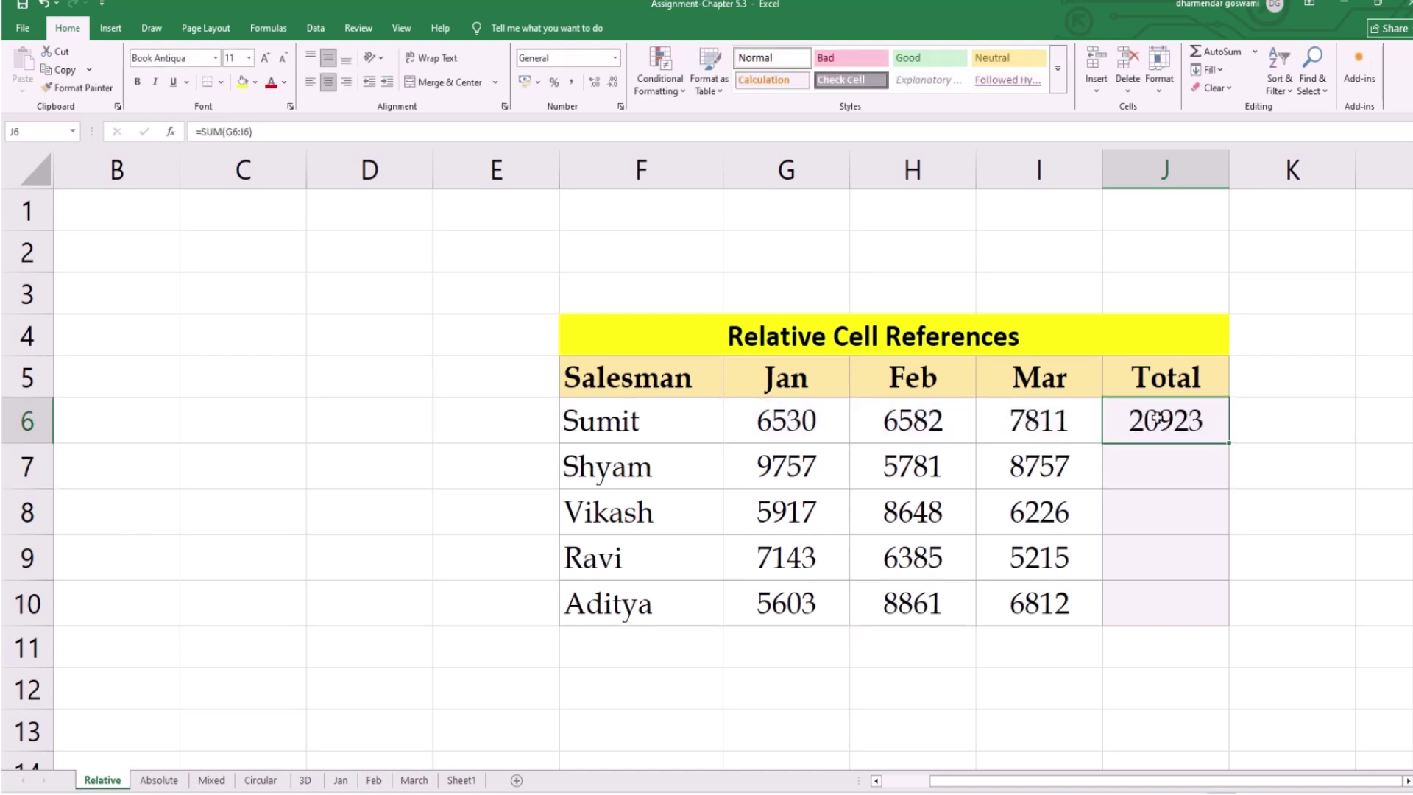
drag(1229, 448, 1208, 628)
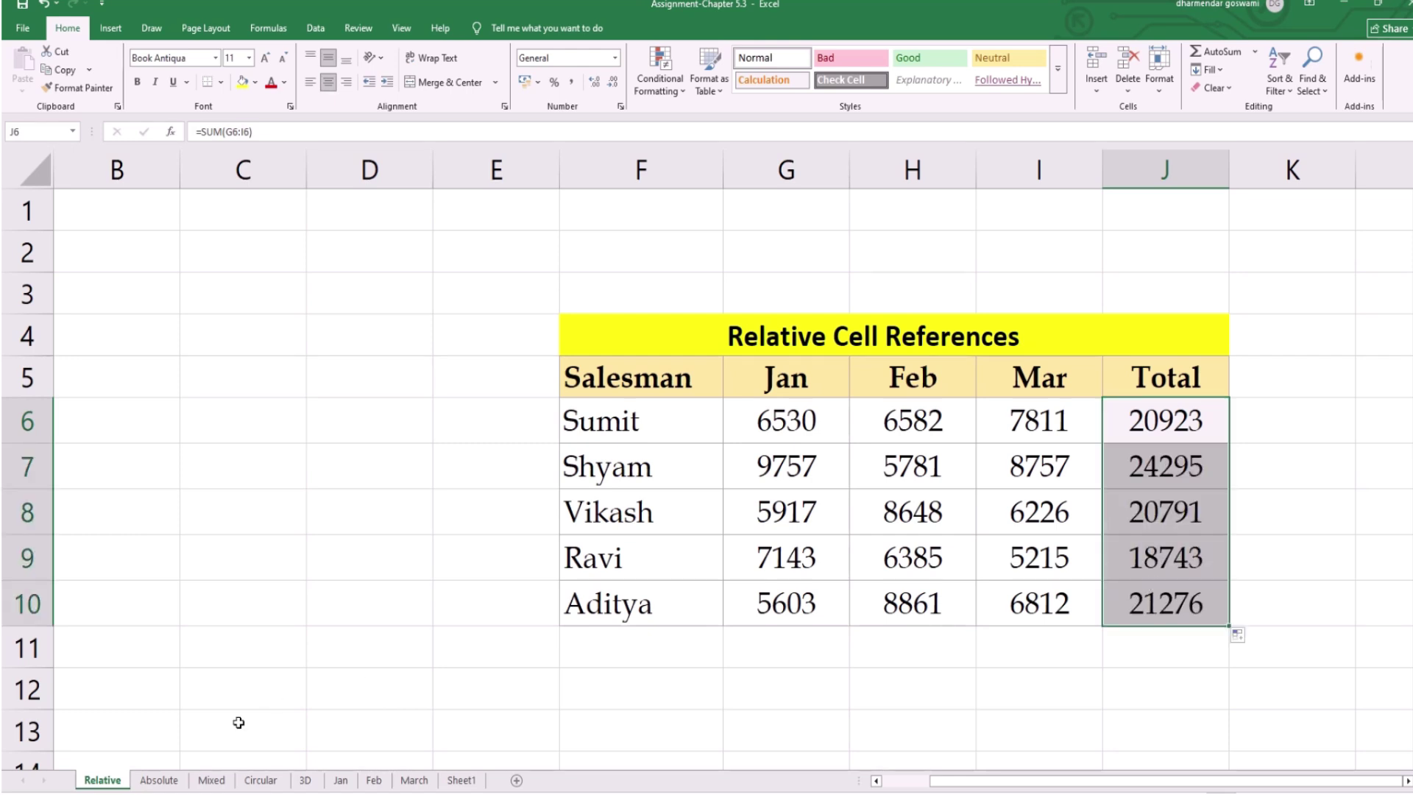
On the Absolute sheet, multiply product A's quantity by its rate in I12 with =F12*G12
click(159, 780)
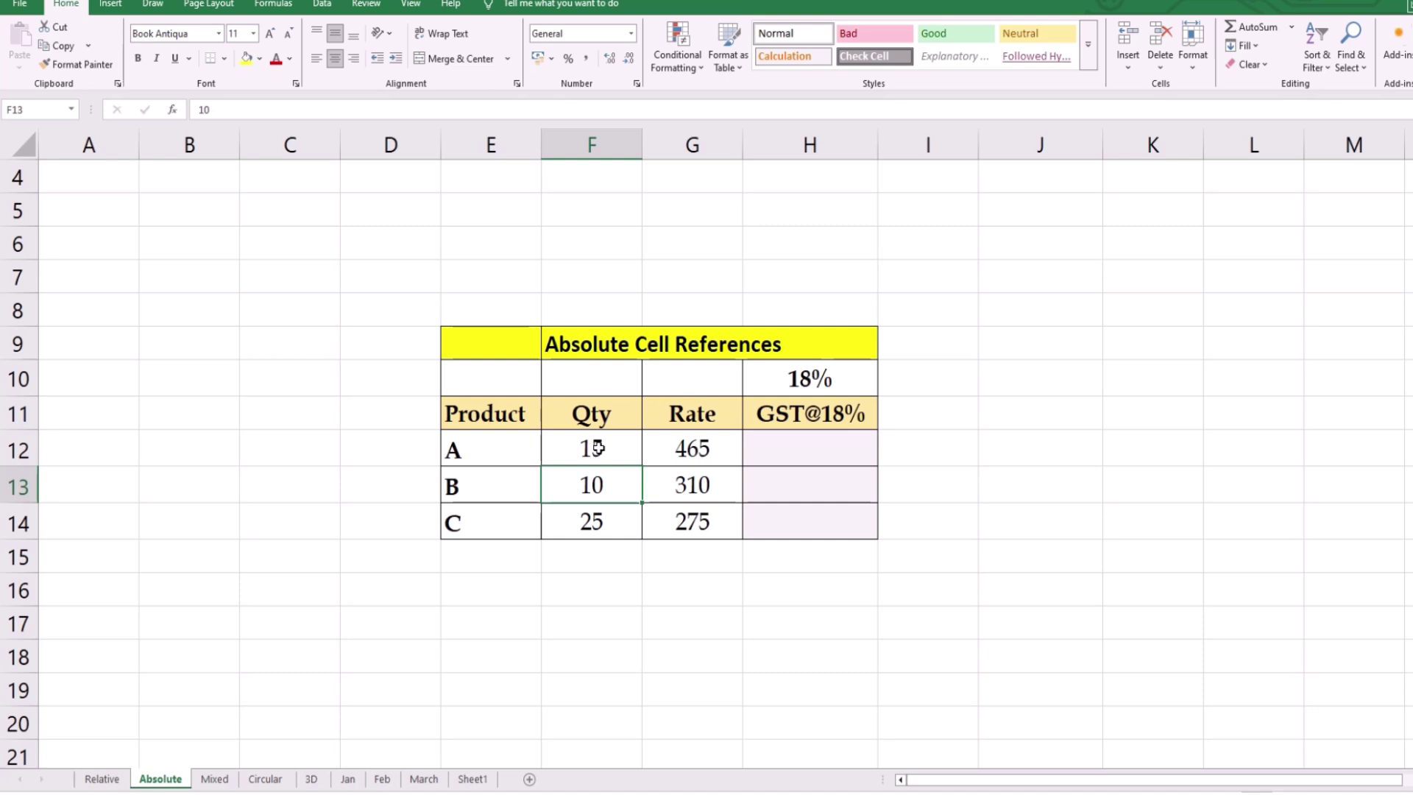
click(598, 447)
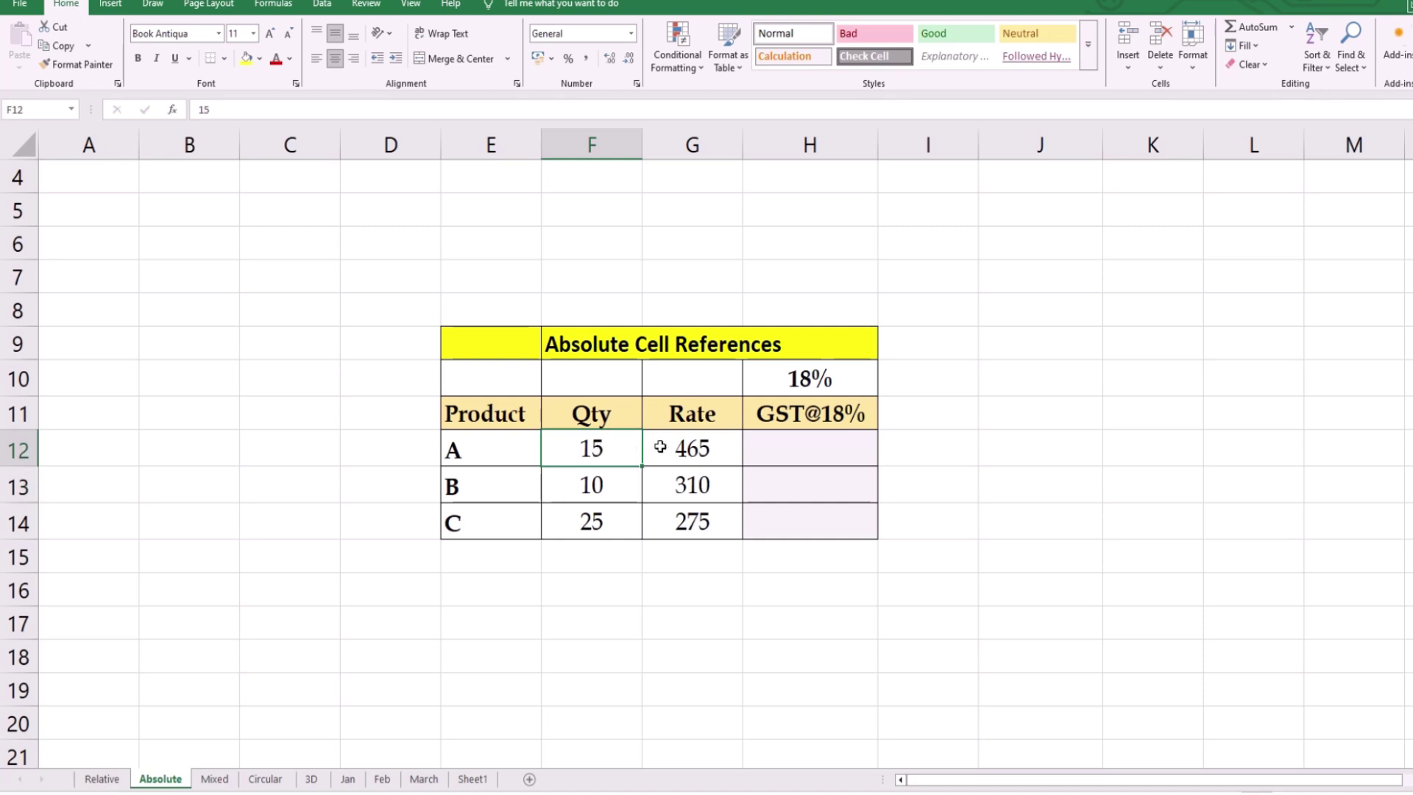
click(688, 449)
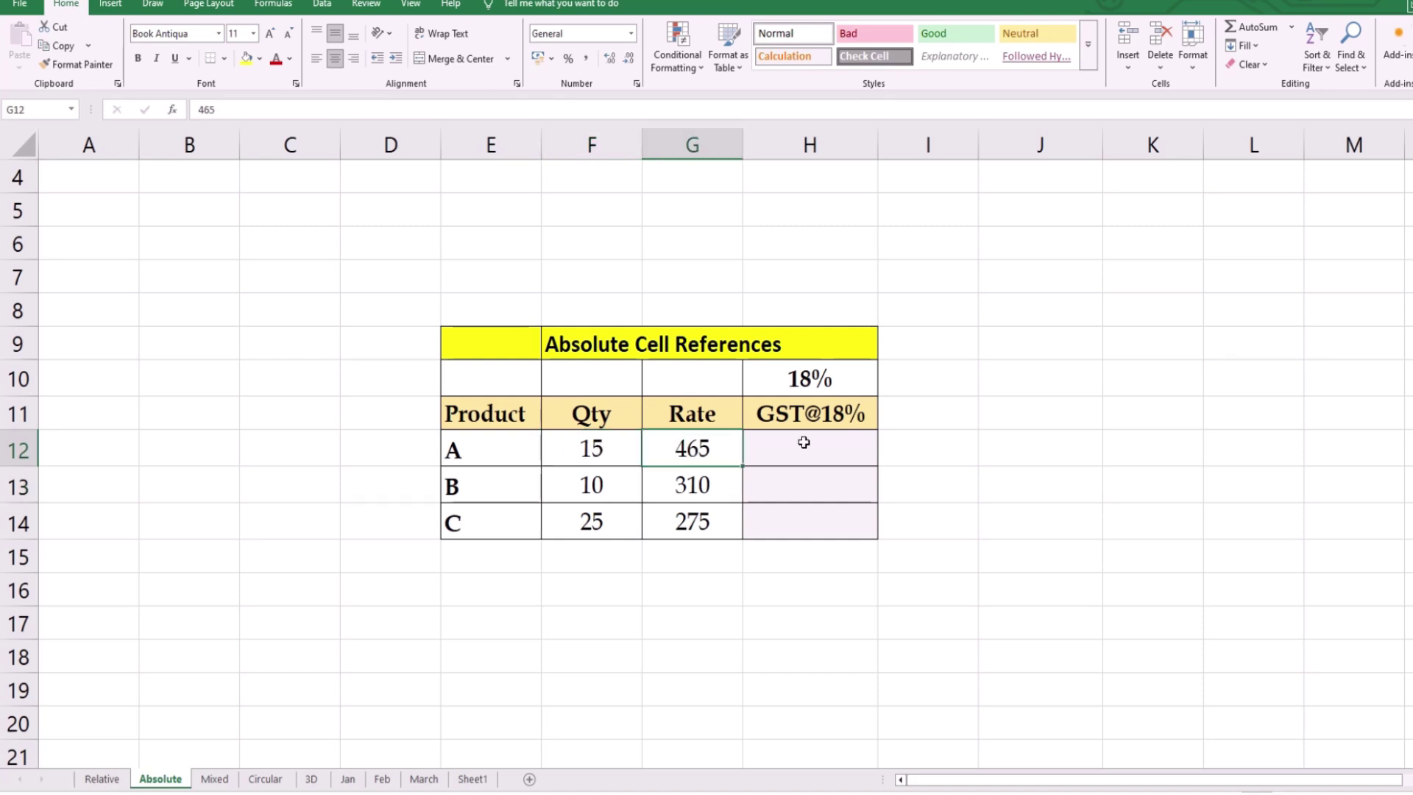
click(912, 443)
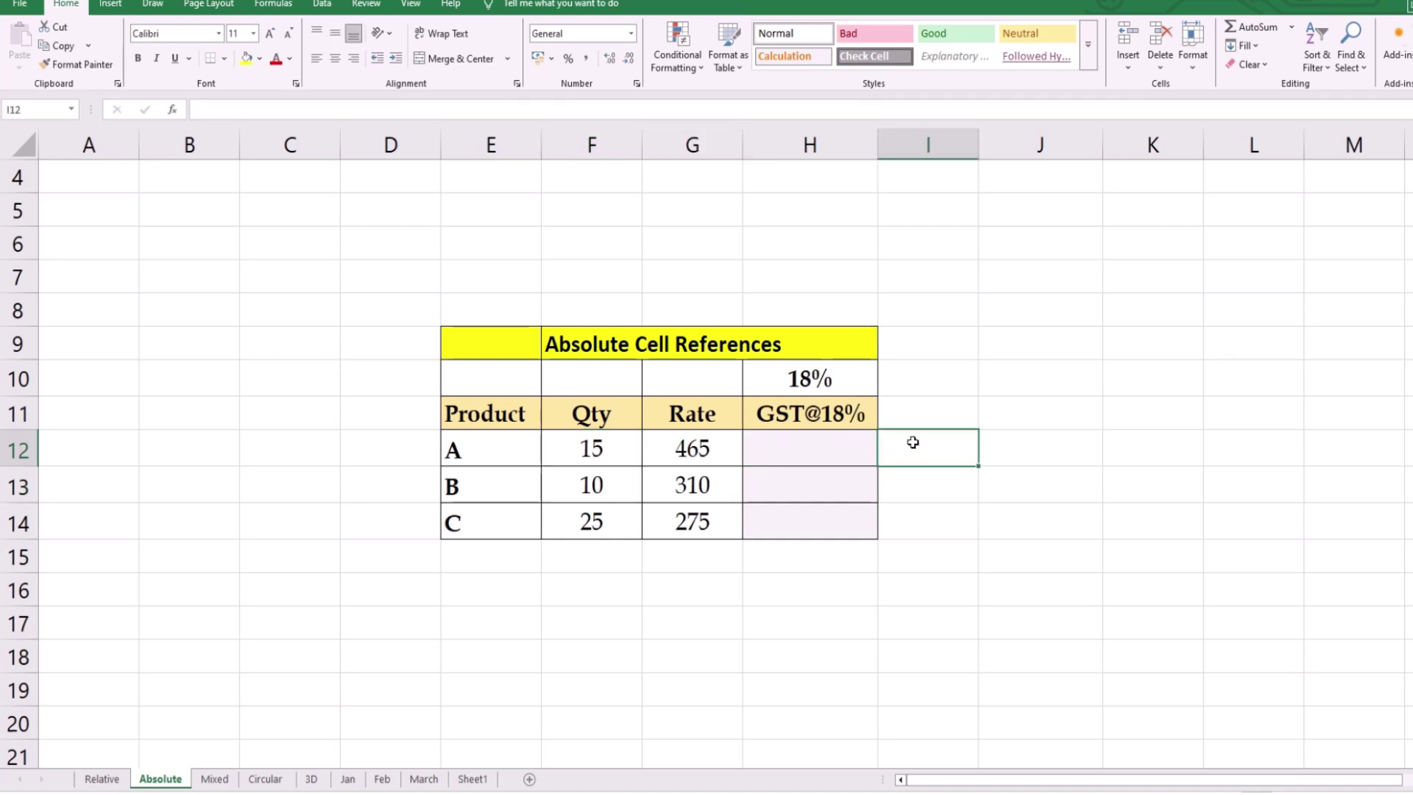
text(=)
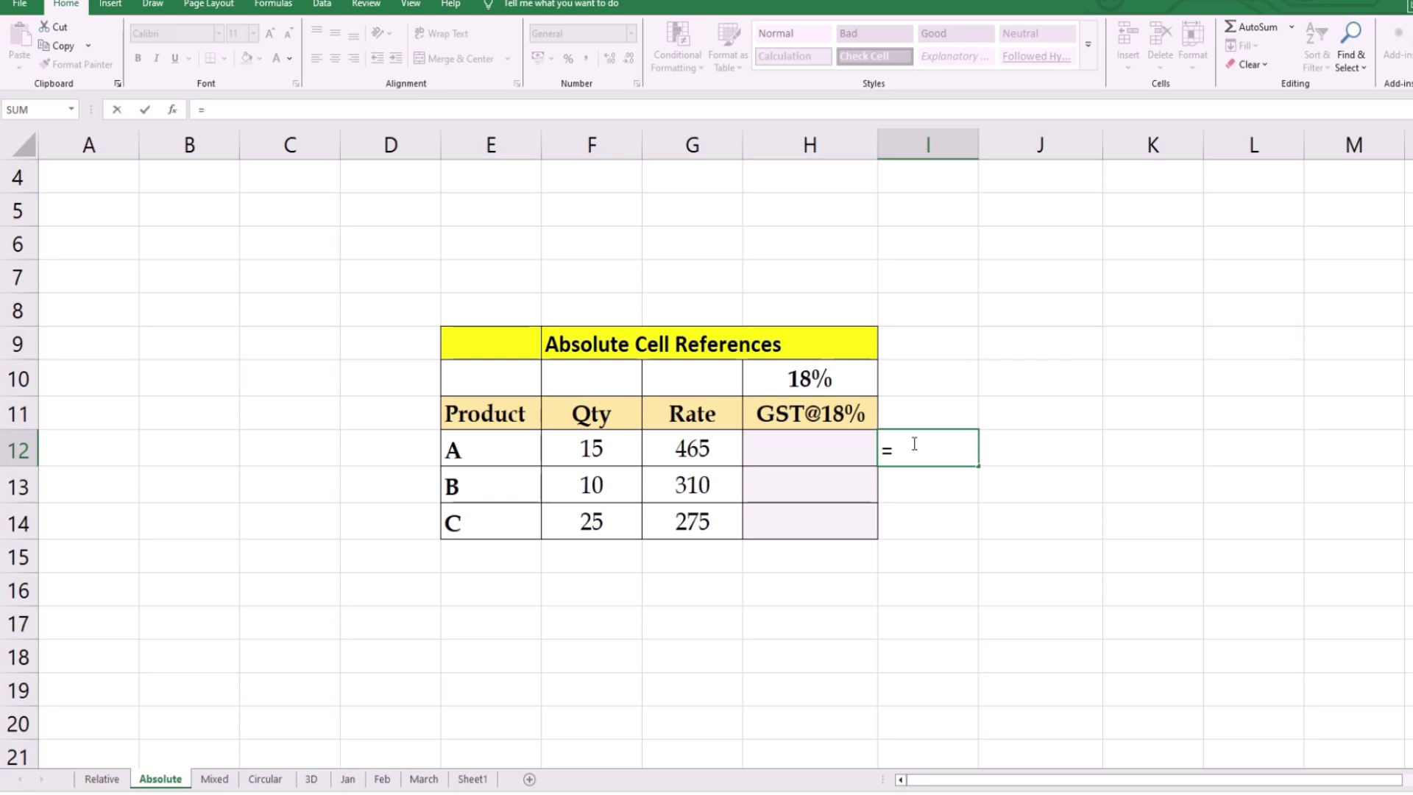
click(616, 448)
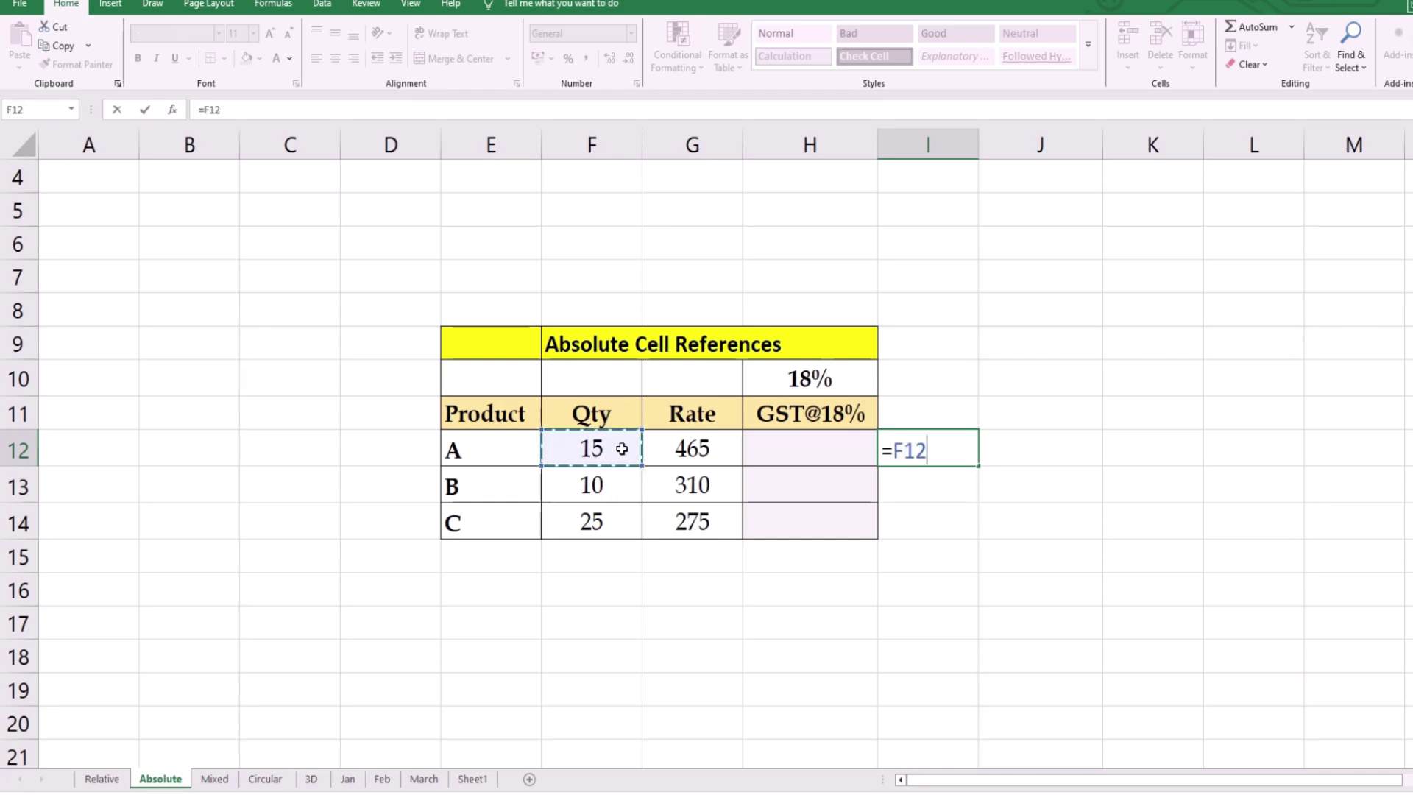
text(*)
click(699, 449)
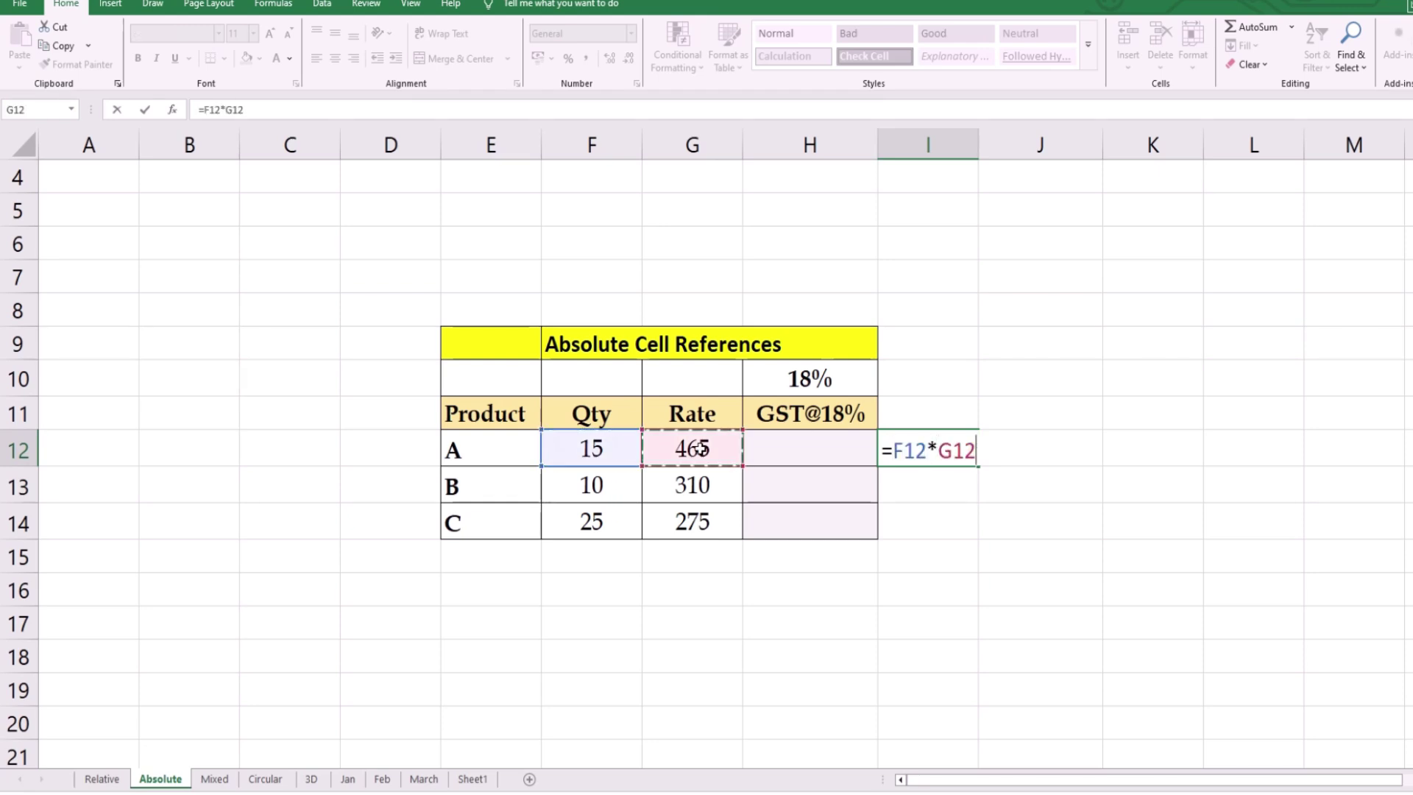
key(Return)
key(Up)
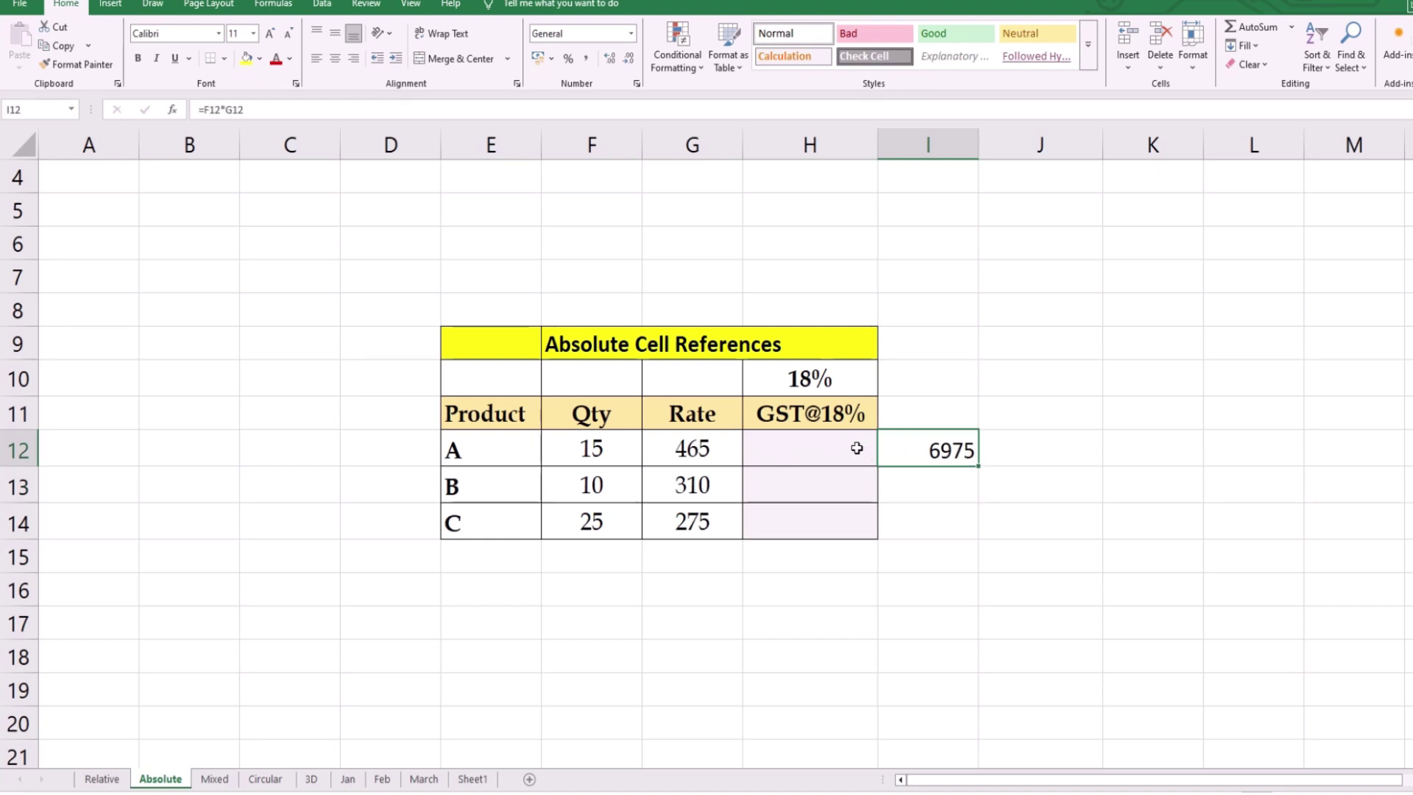
Examine the cells behind product A's GST: its quantity, rate, amount in I12 and the tax percentage in H10
click(825, 448)
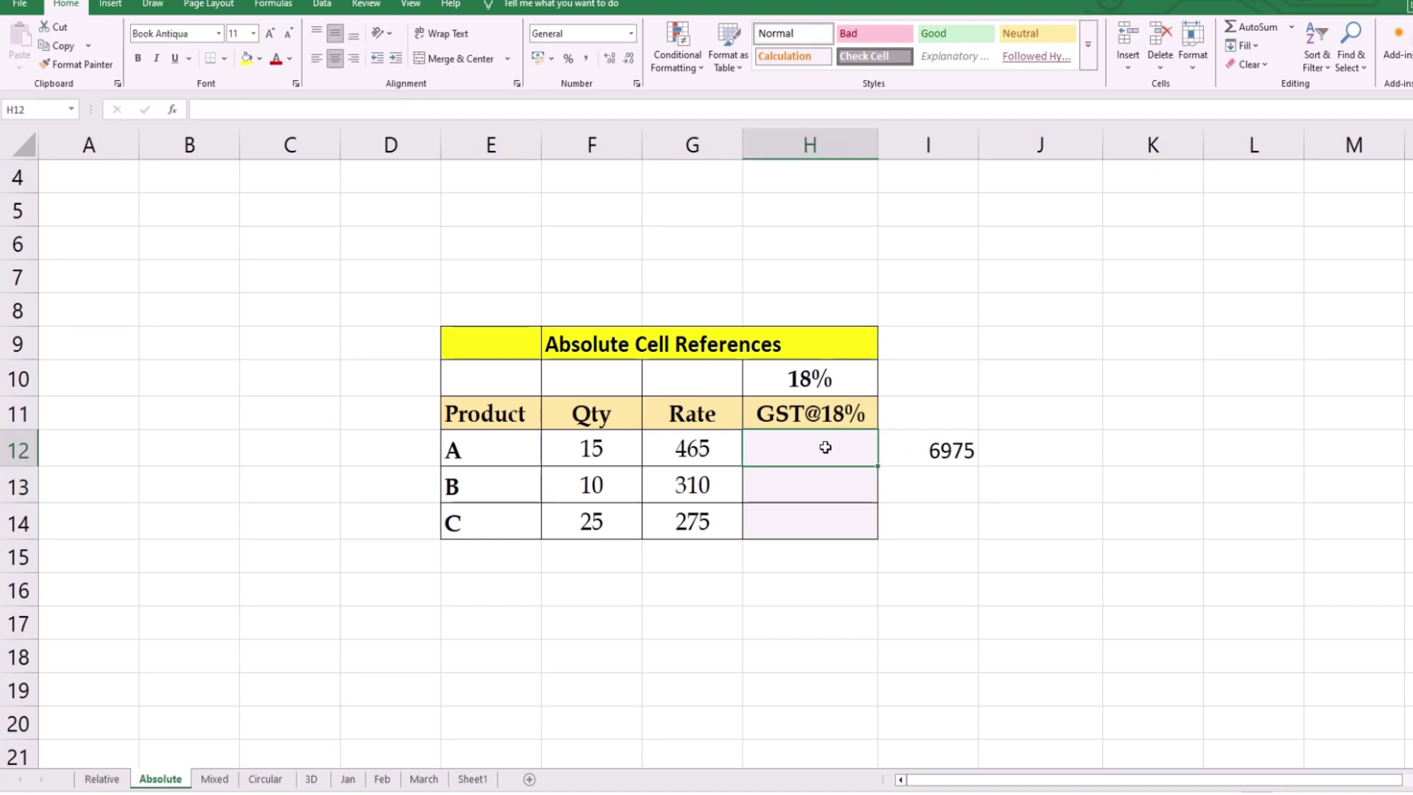
click(942, 447)
click(825, 443)
click(812, 386)
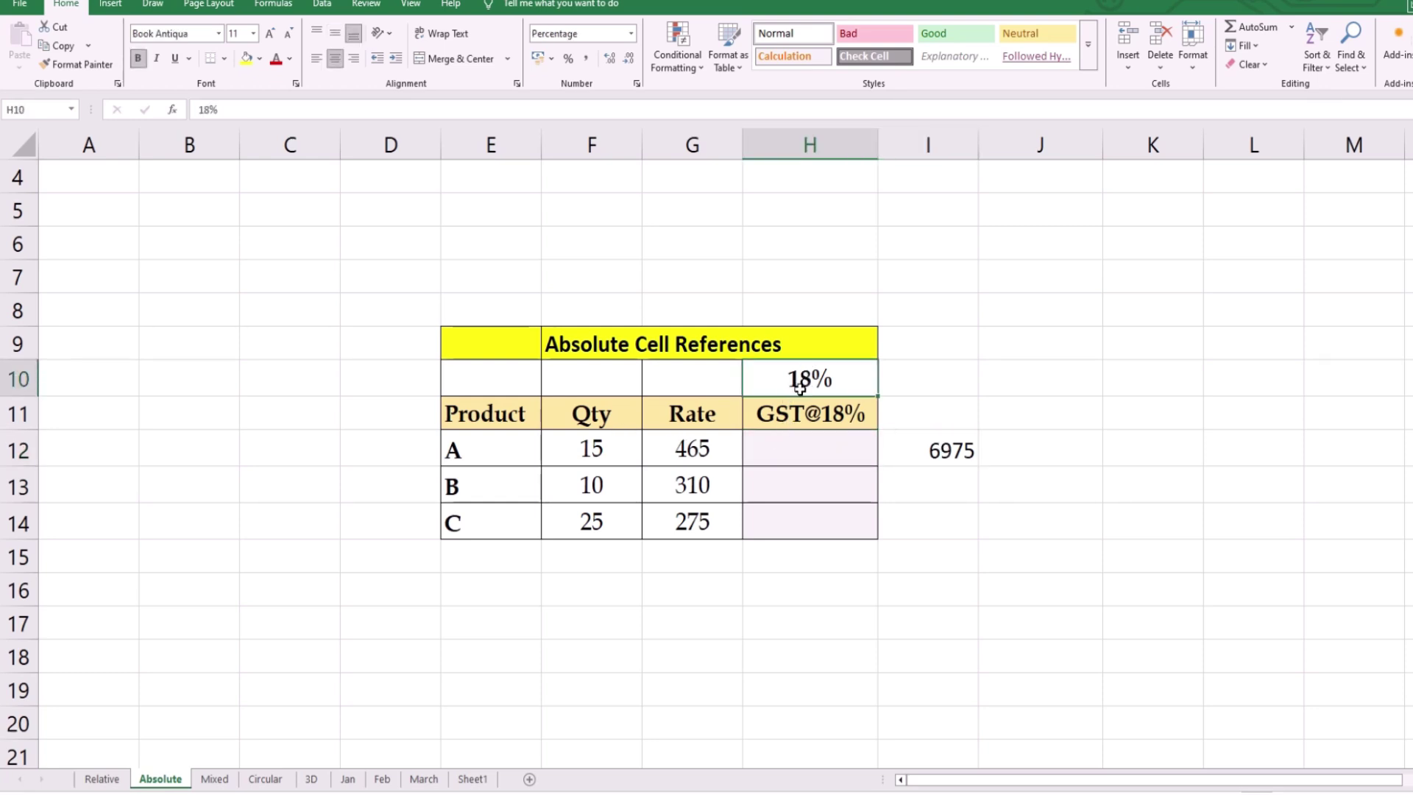
click(605, 455)
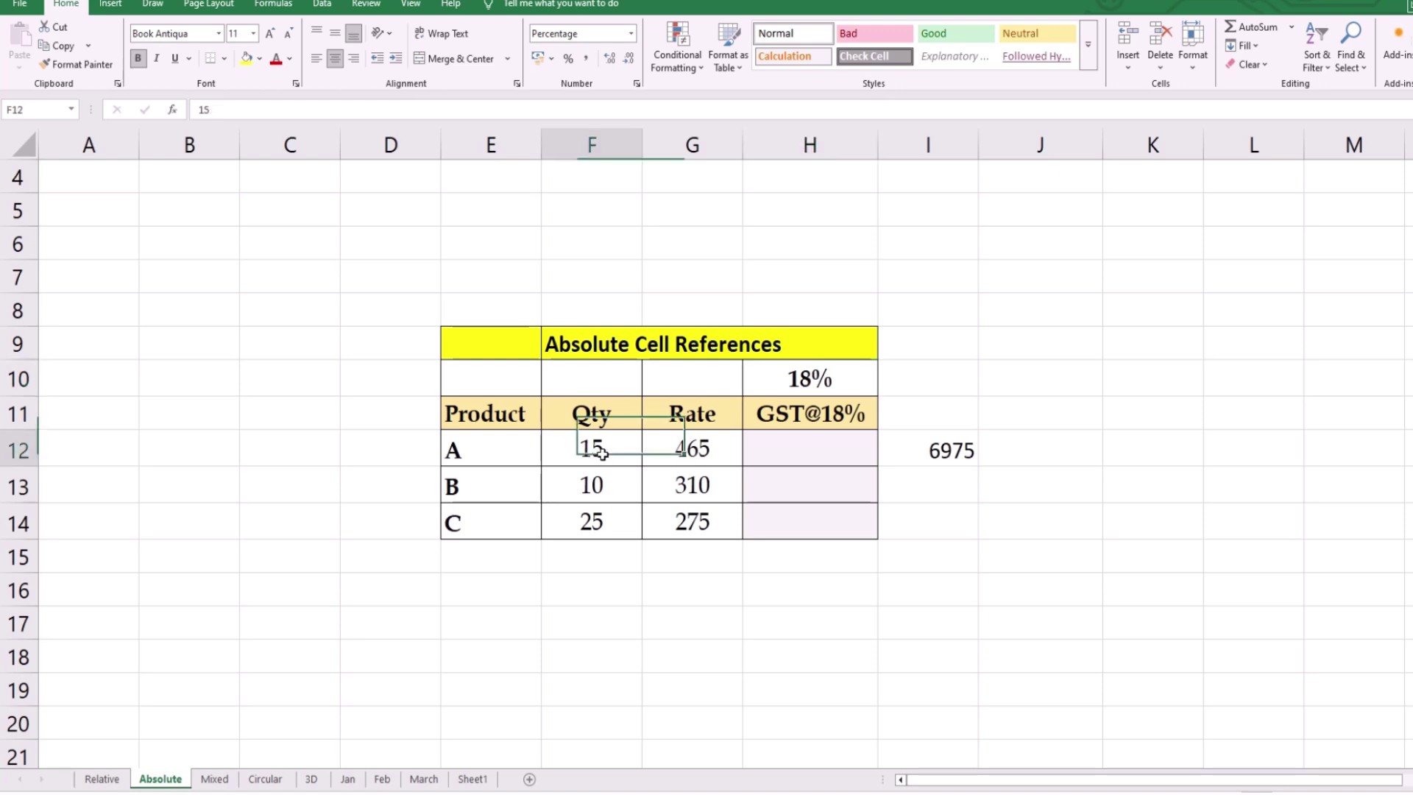
click(657, 452)
click(935, 451)
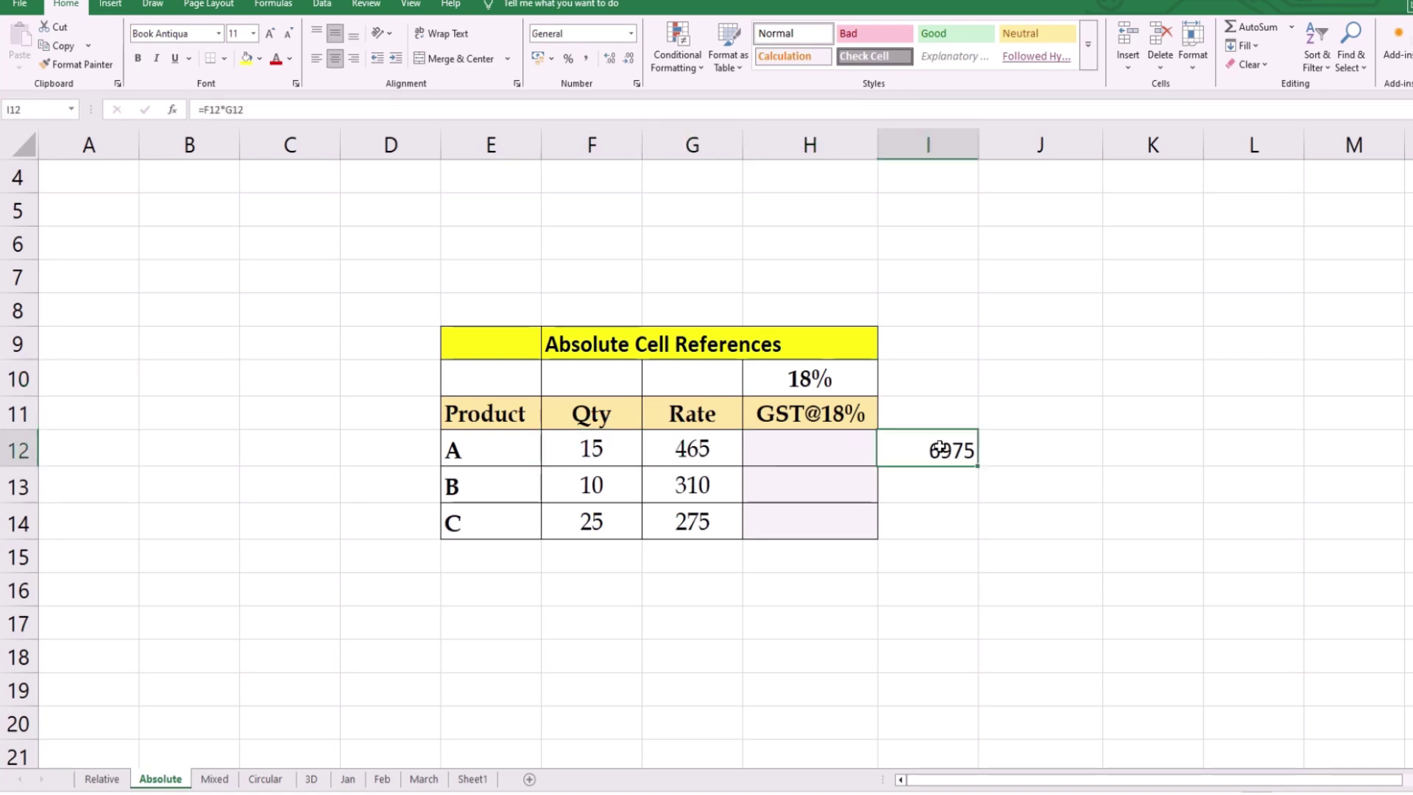
click(808, 378)
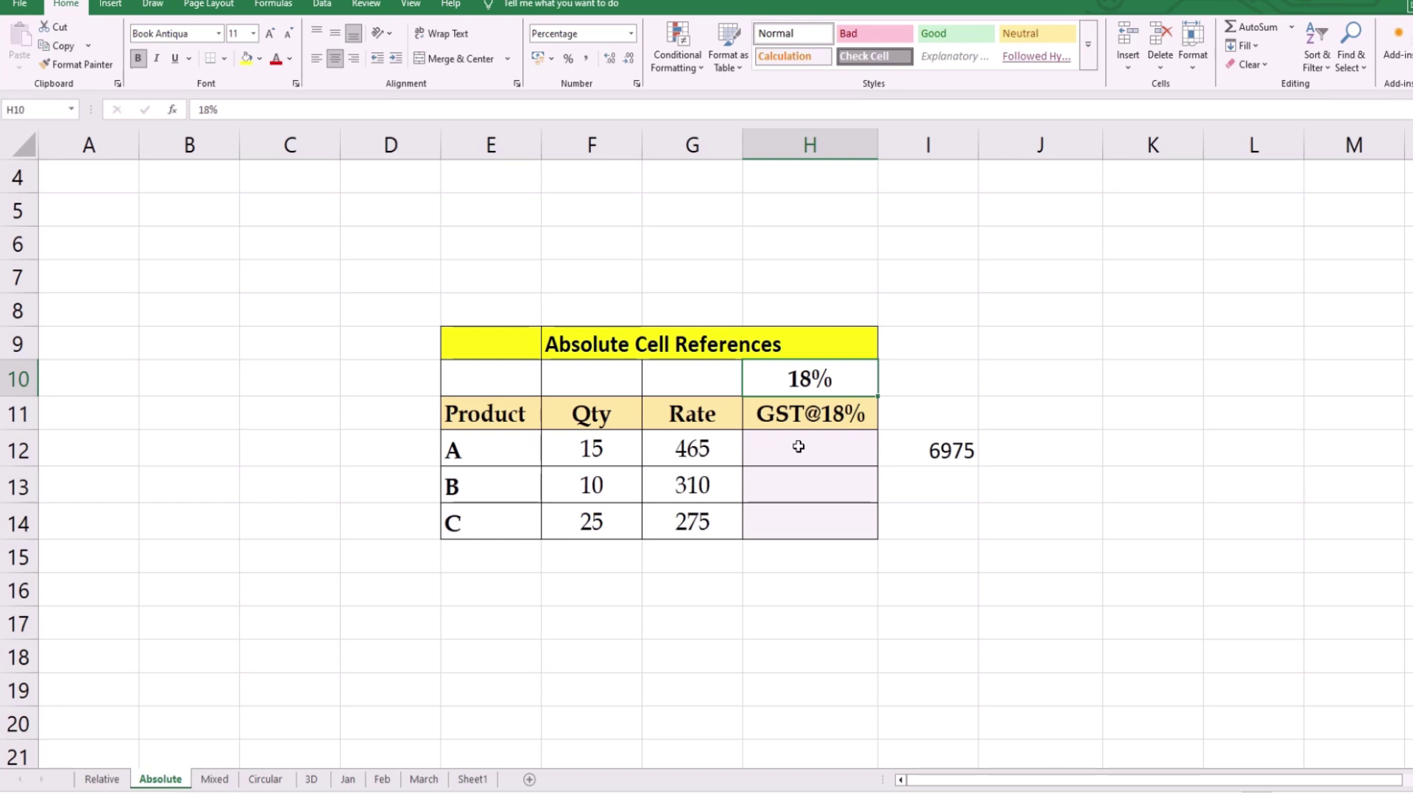
Calculate product A's GST in H12 with the formula =(F12*G12)*H10
click(799, 446)
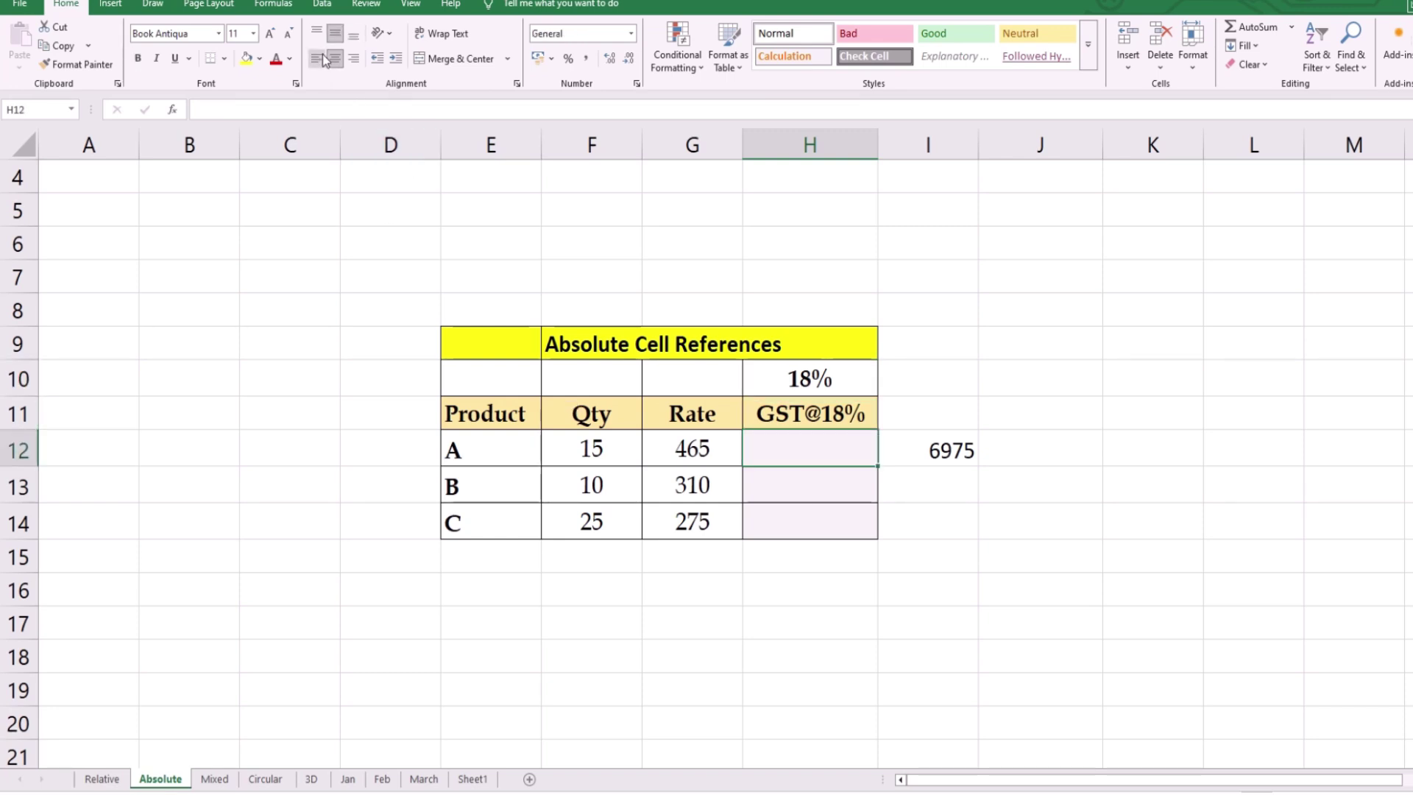
text(=)
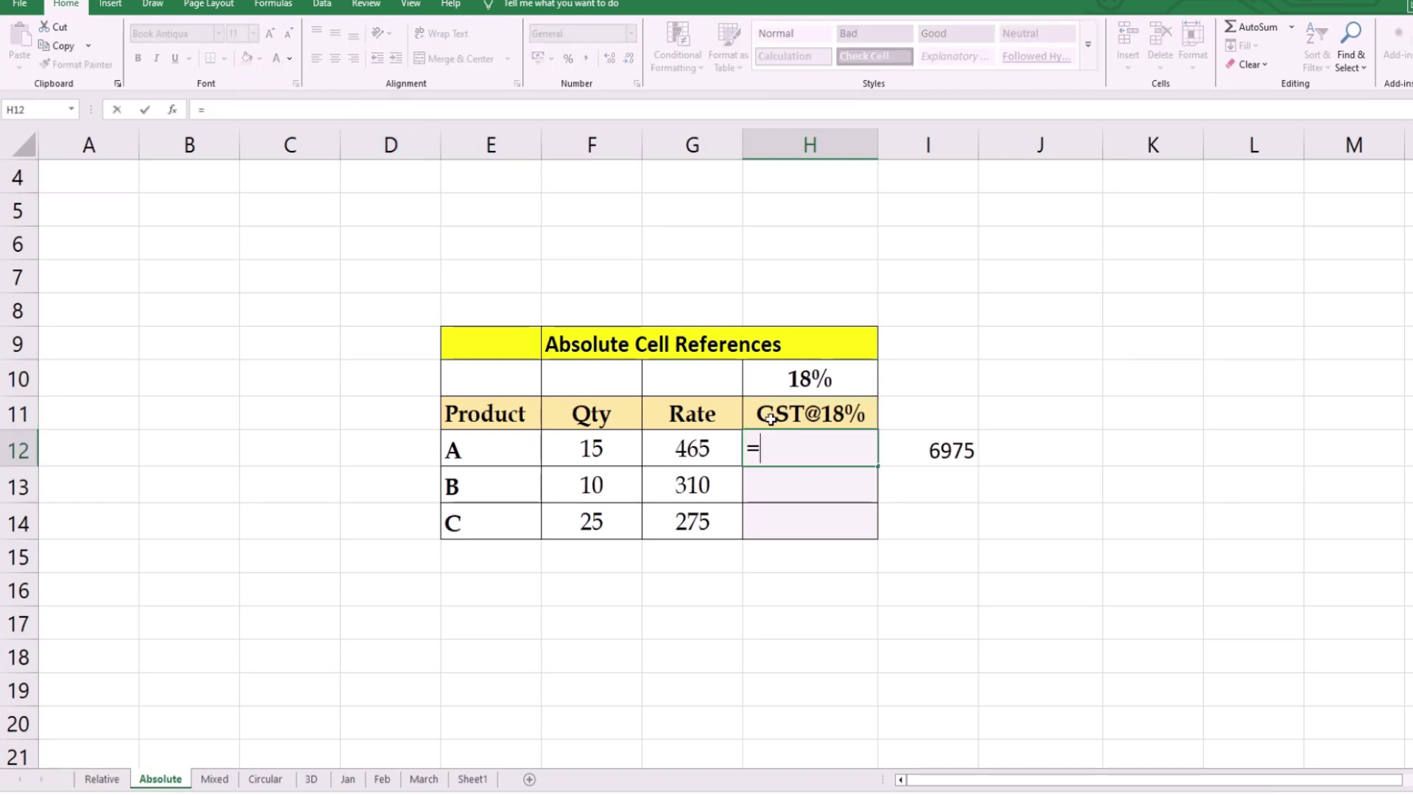
click(587, 451)
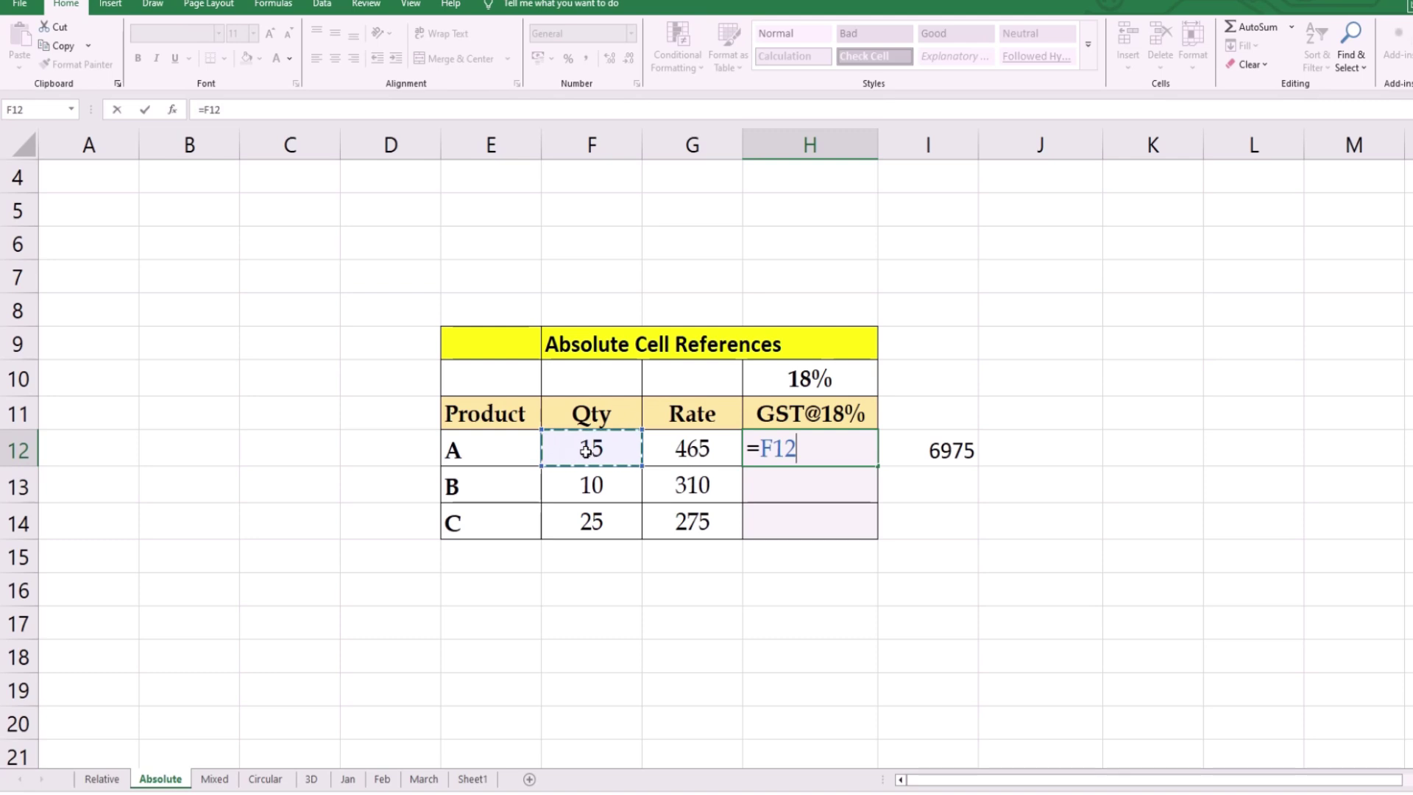
text(*)
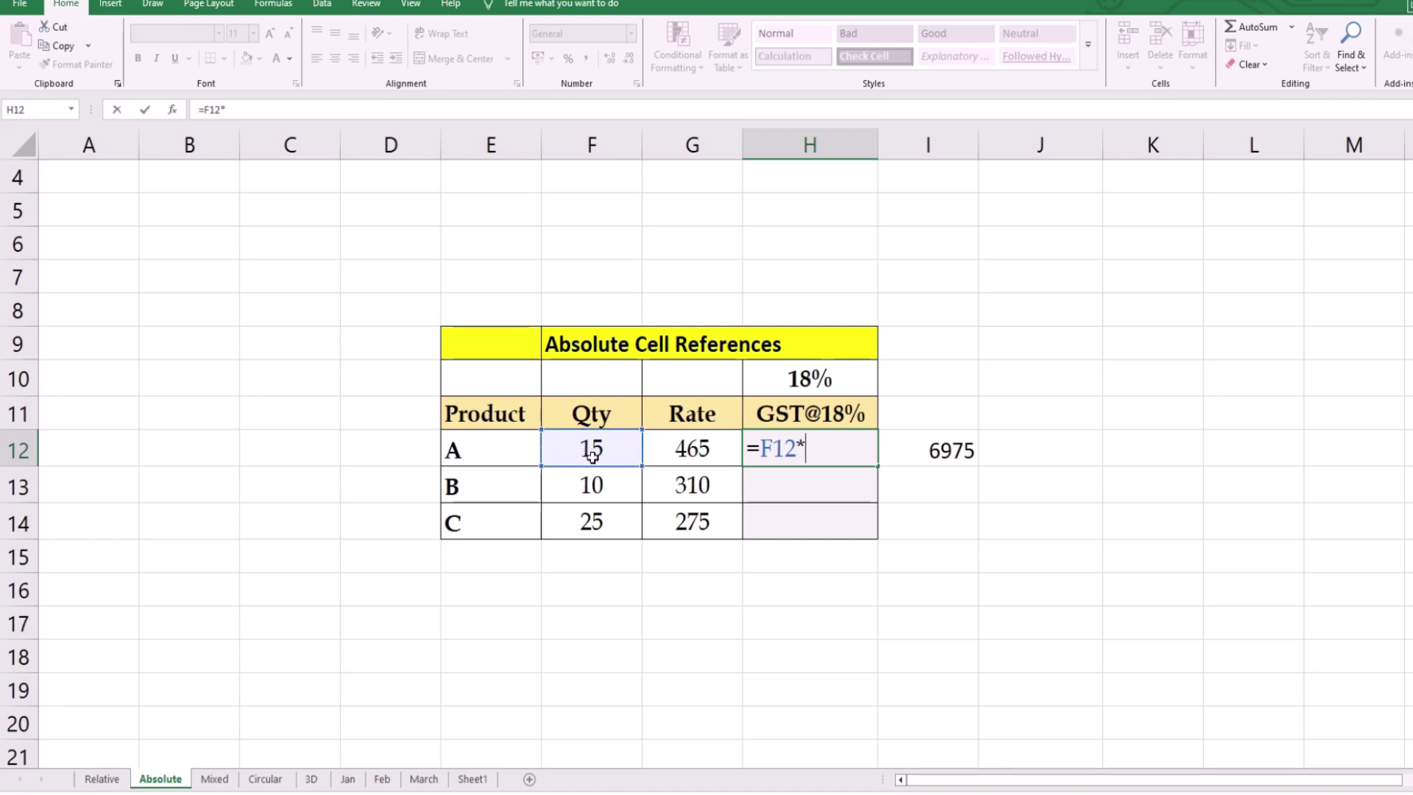
click(696, 451)
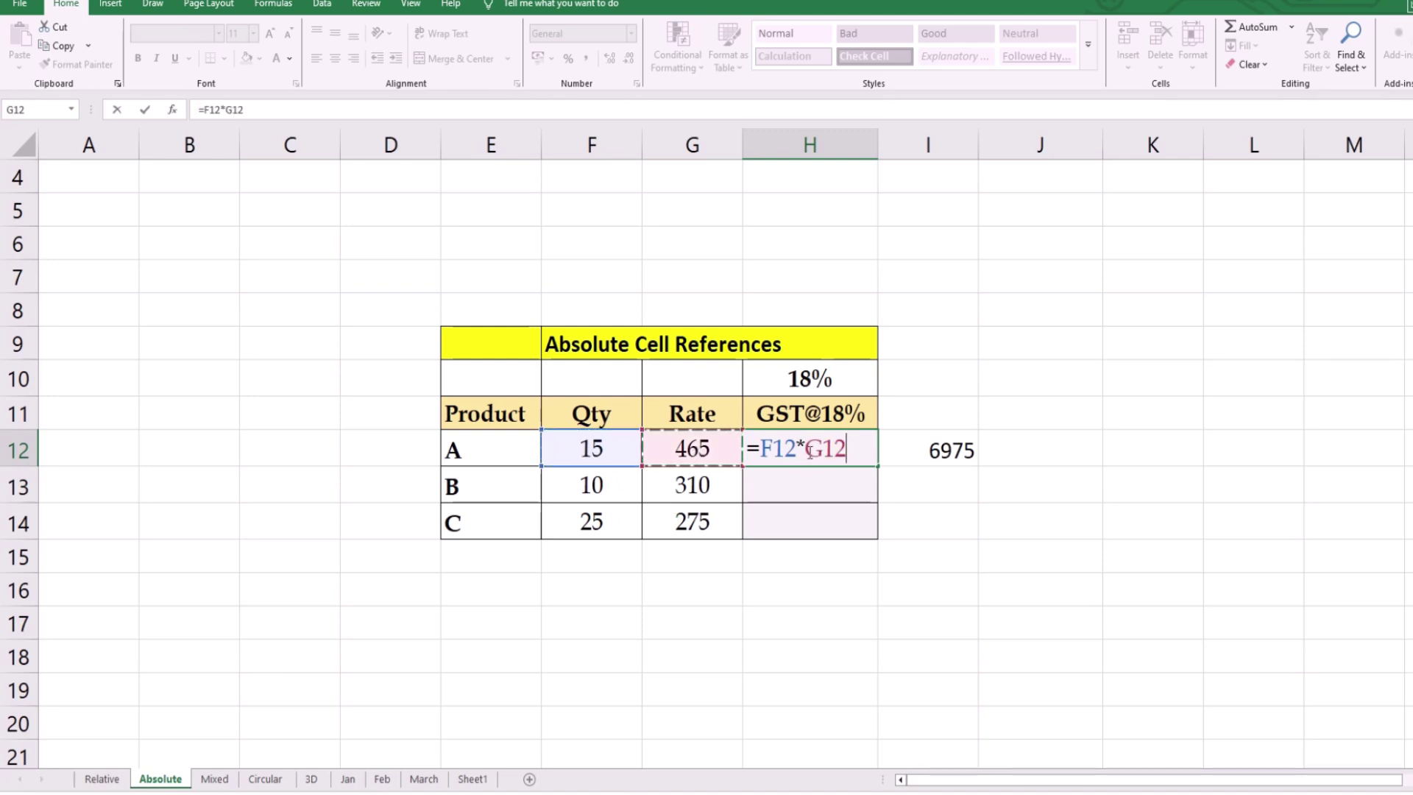
click(762, 449)
text(()
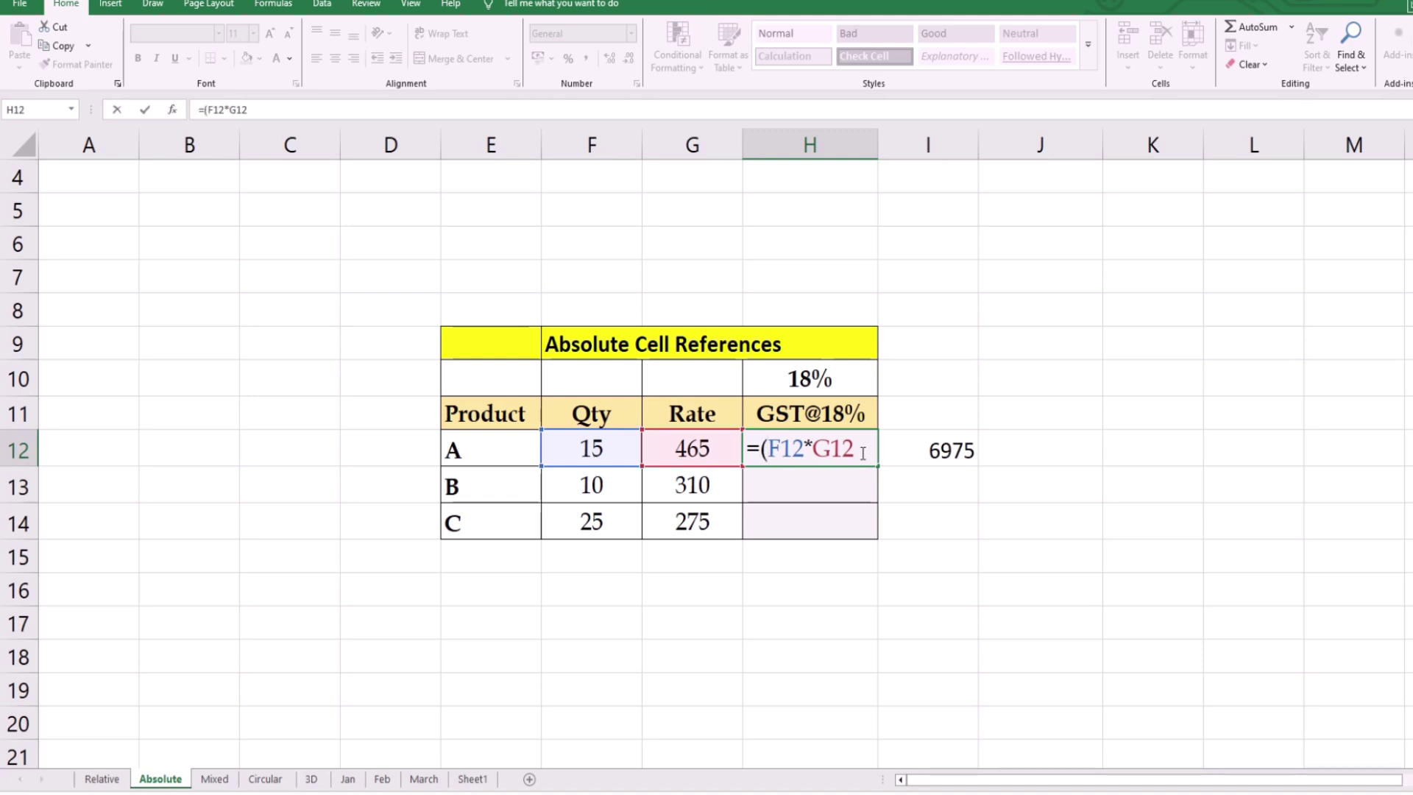
text()*)
click(812, 378)
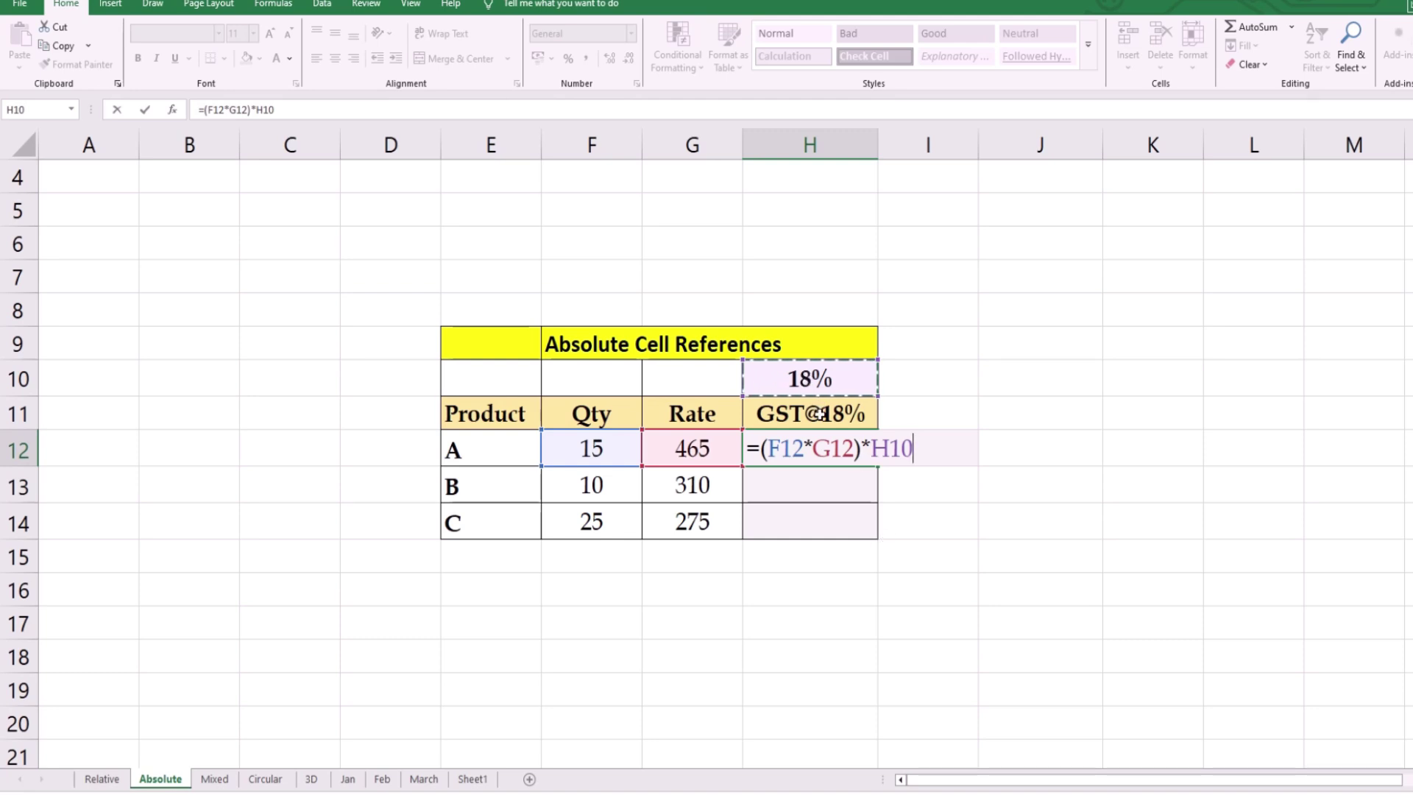
key(Return)
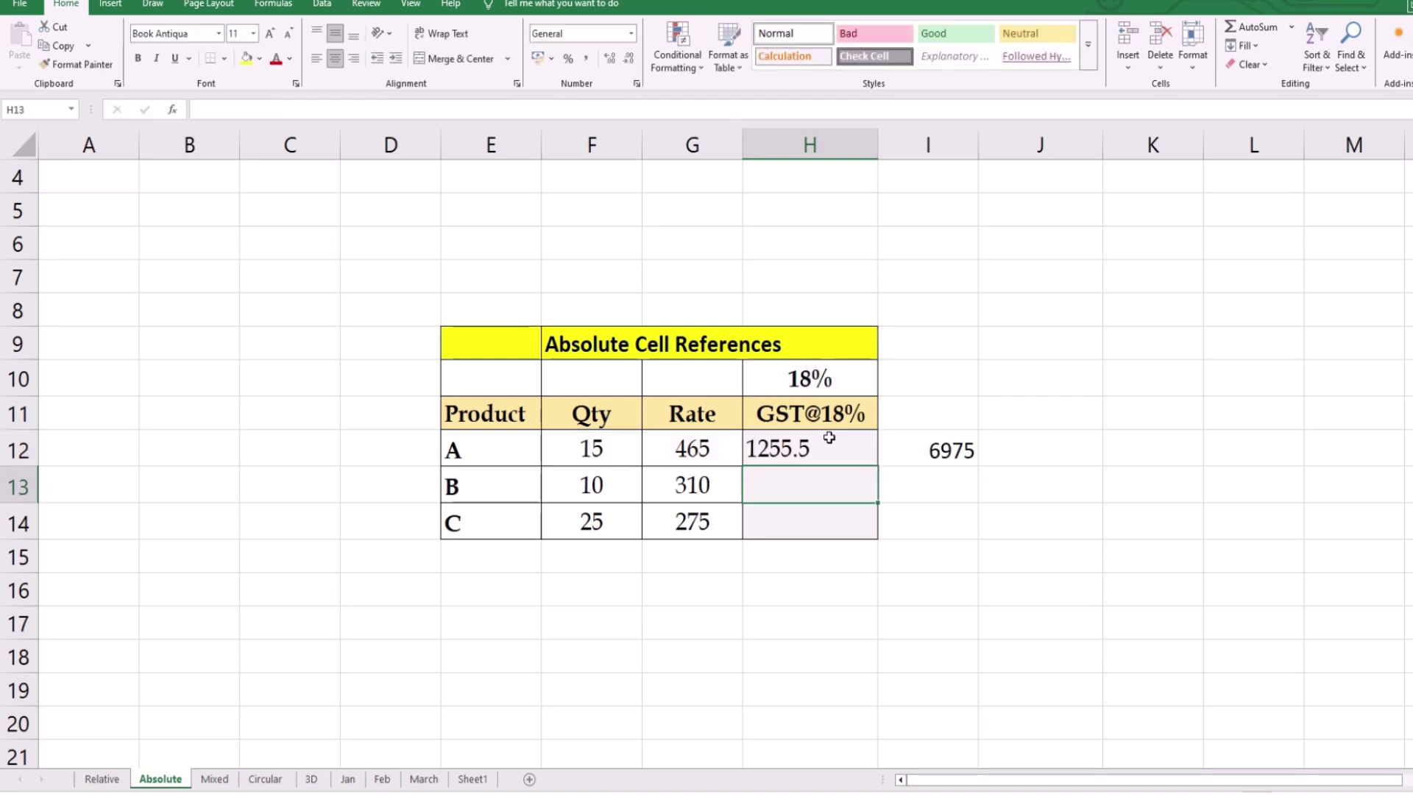
Fill product A's GST formula from H12 down through H14 and check the cells for products B and C
click(810, 456)
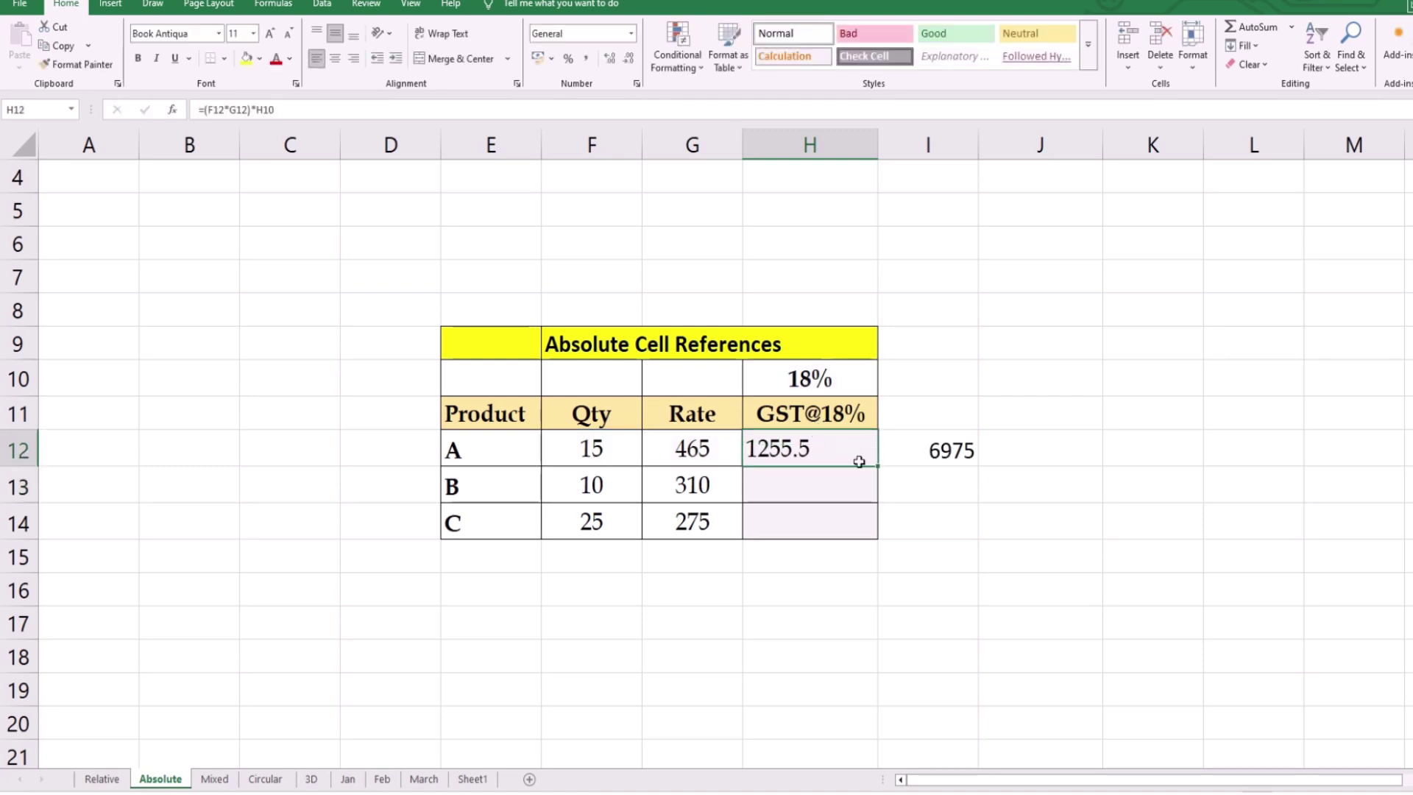
drag(879, 466, 880, 543)
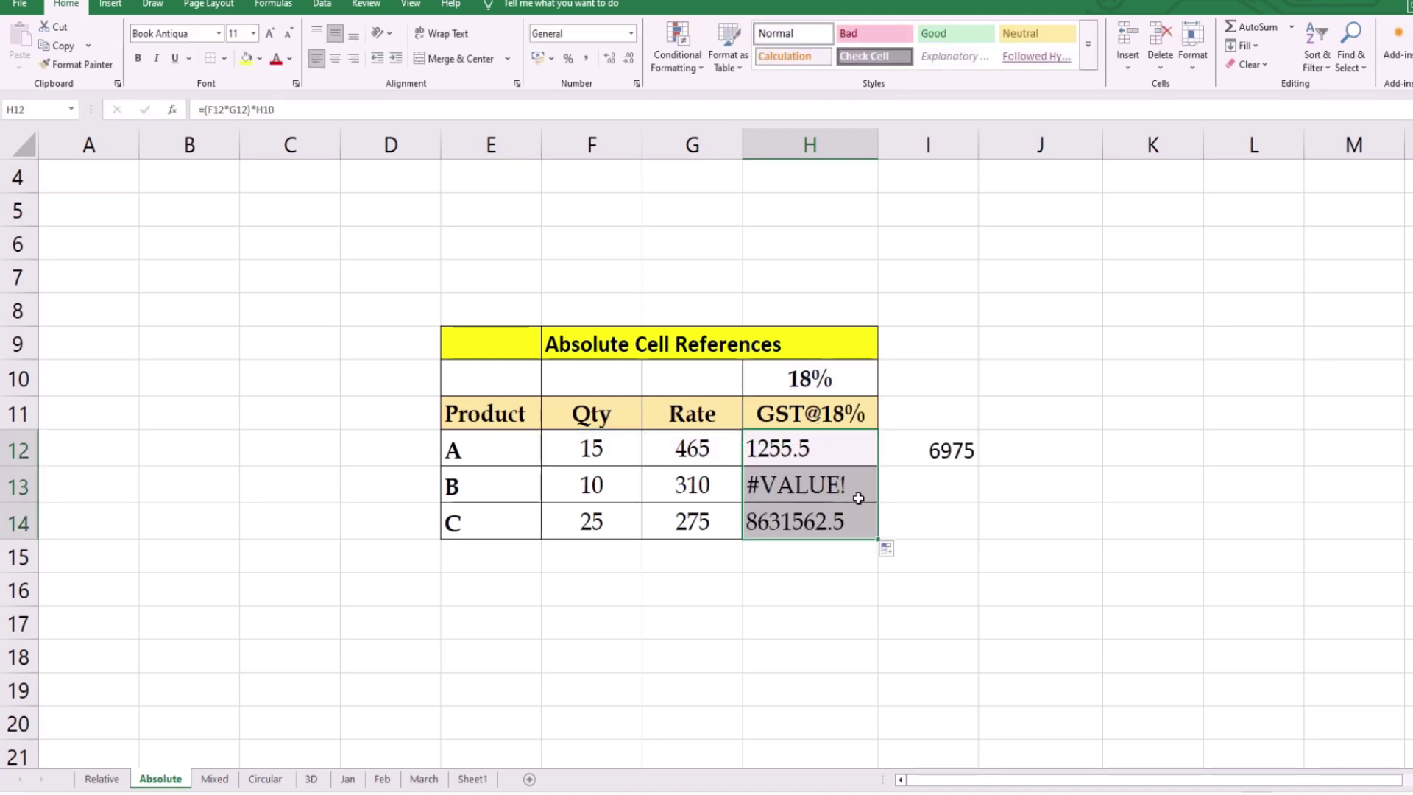
click(813, 485)
click(808, 526)
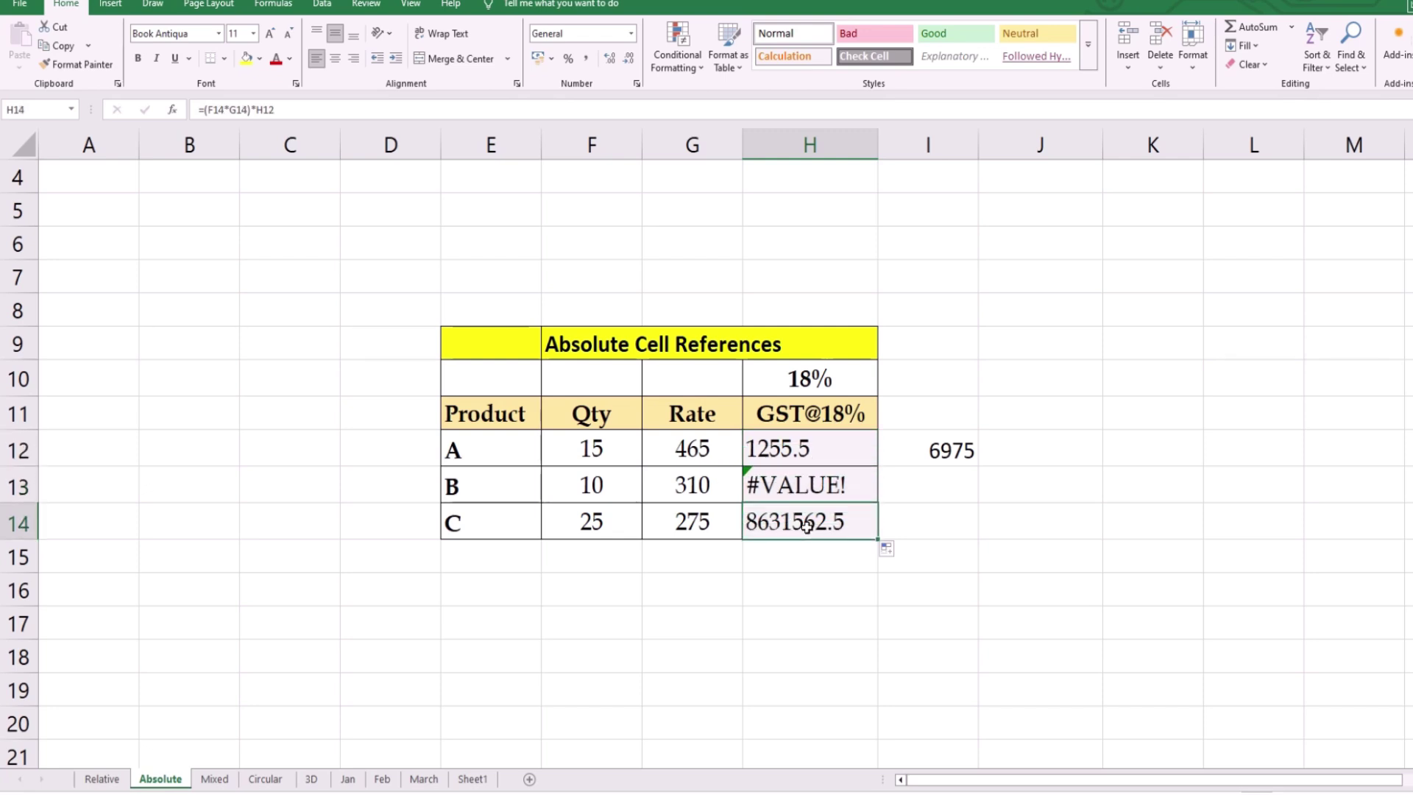
Examine which cells the GST formulas in H12, H13 and H14 refer to, especially for the tax percentage
double_click(785, 447)
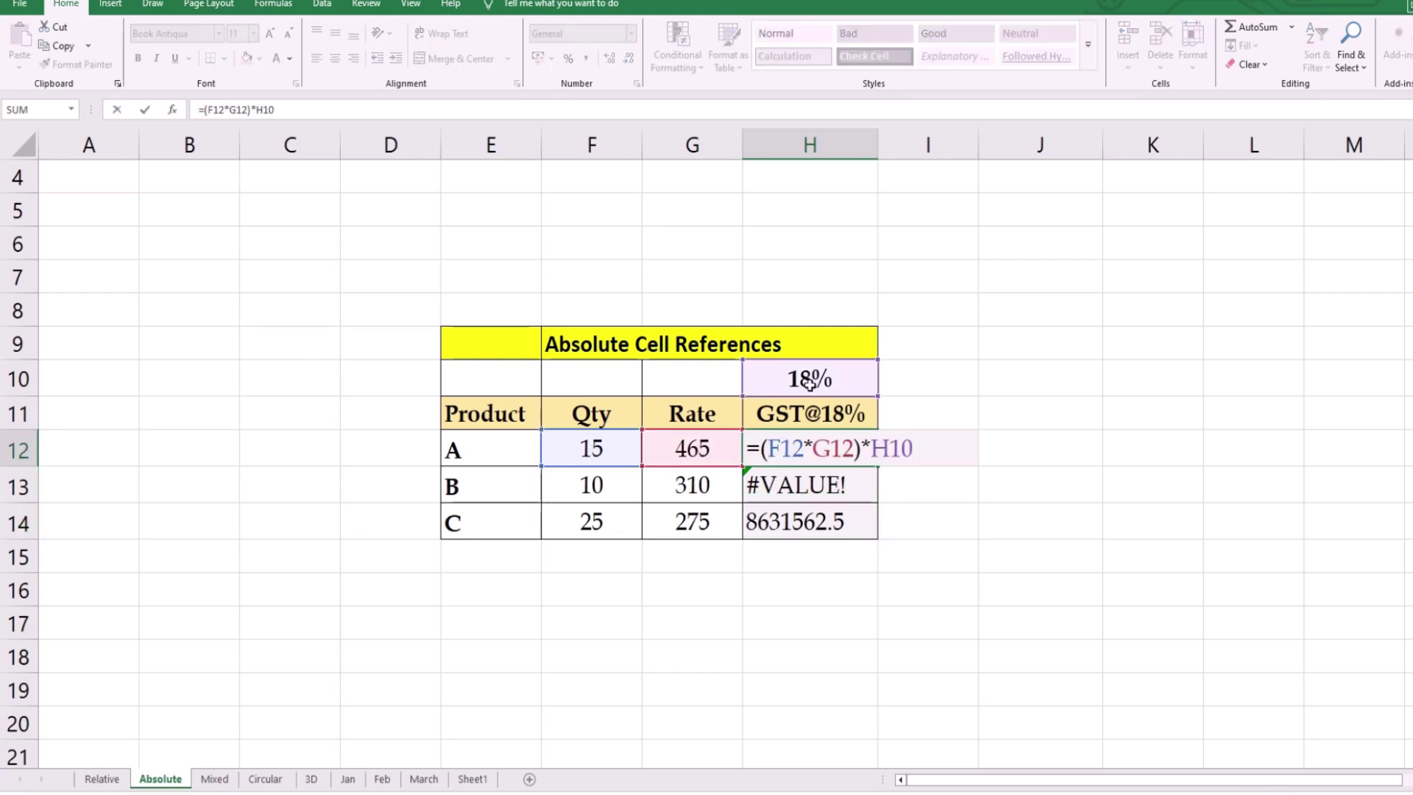
key(Return)
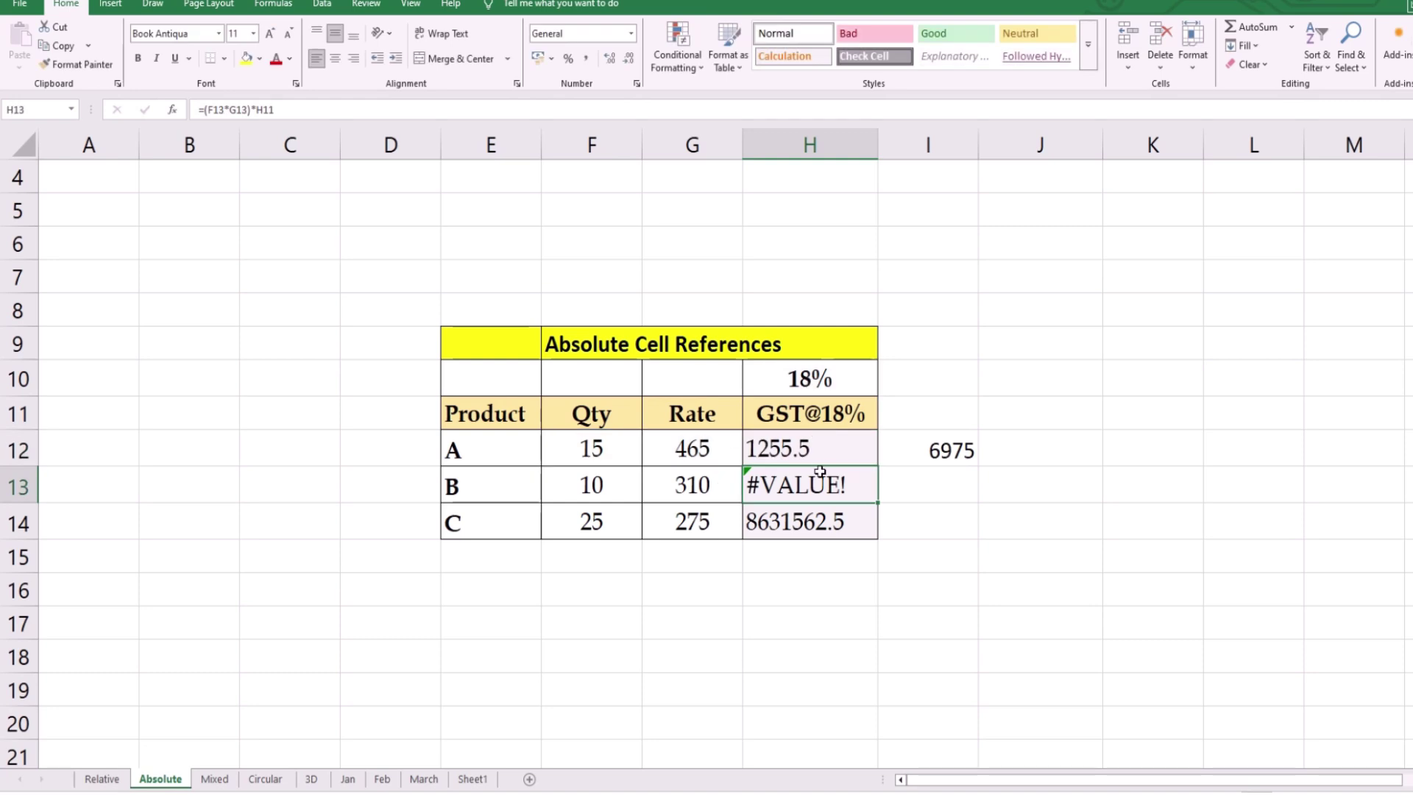
double_click(821, 480)
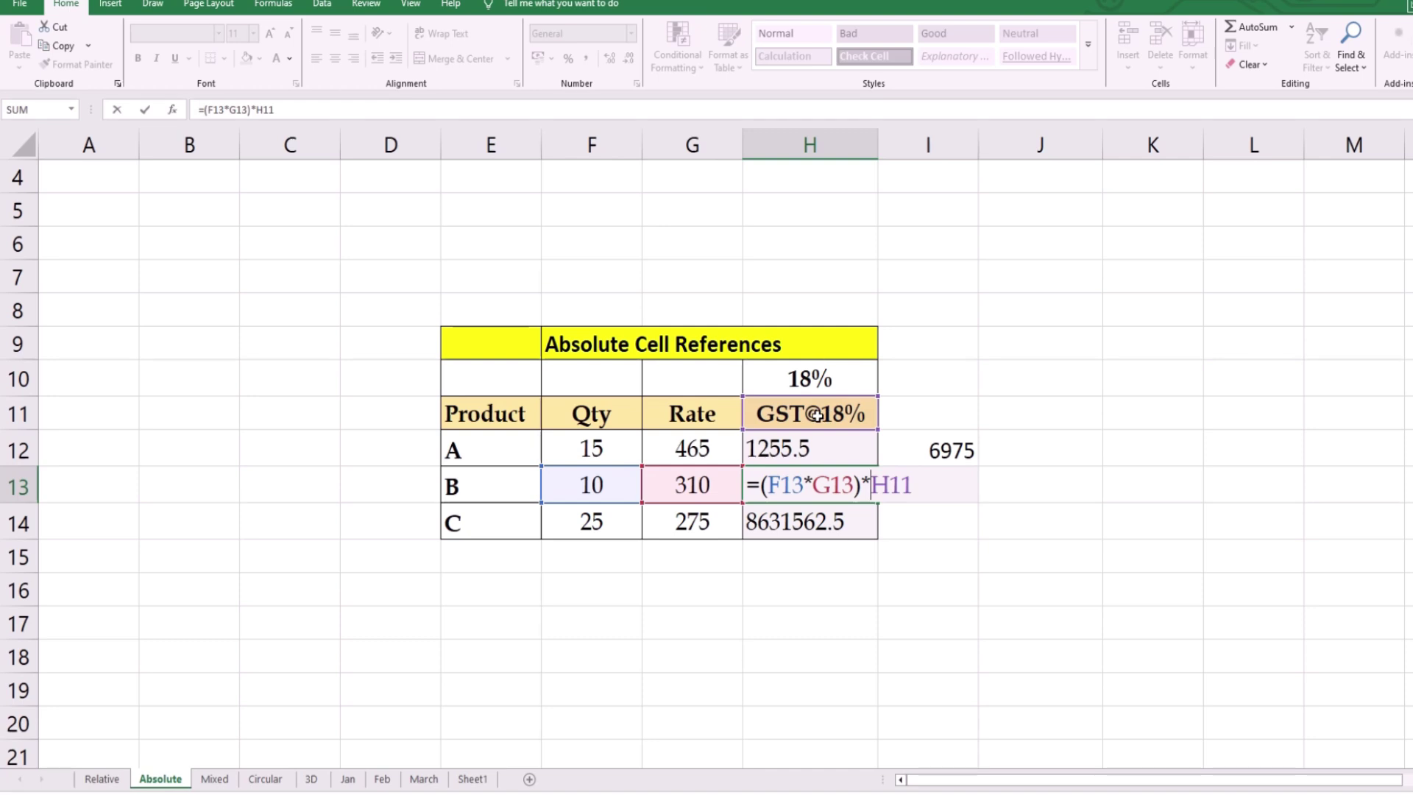
key(Return)
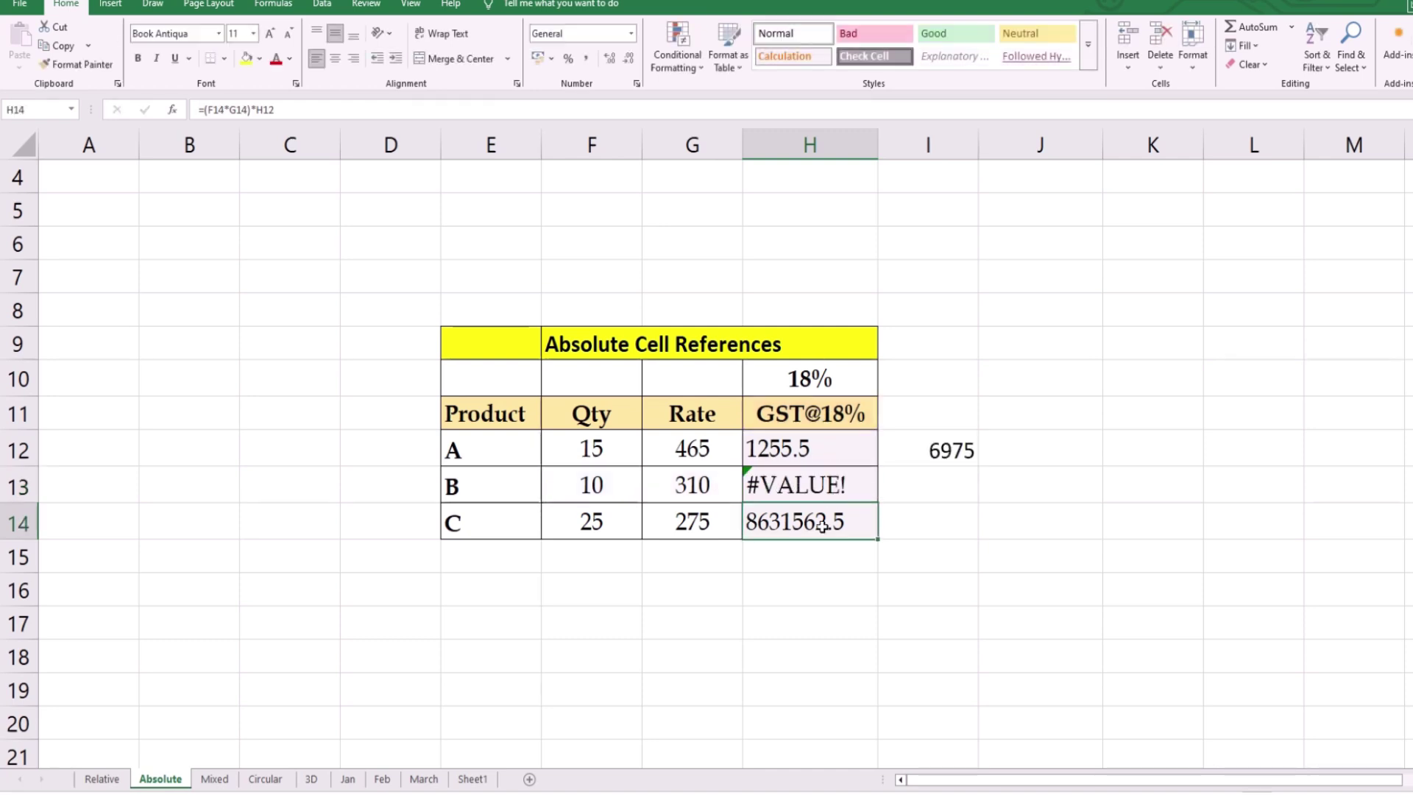
double_click(825, 523)
click(889, 521)
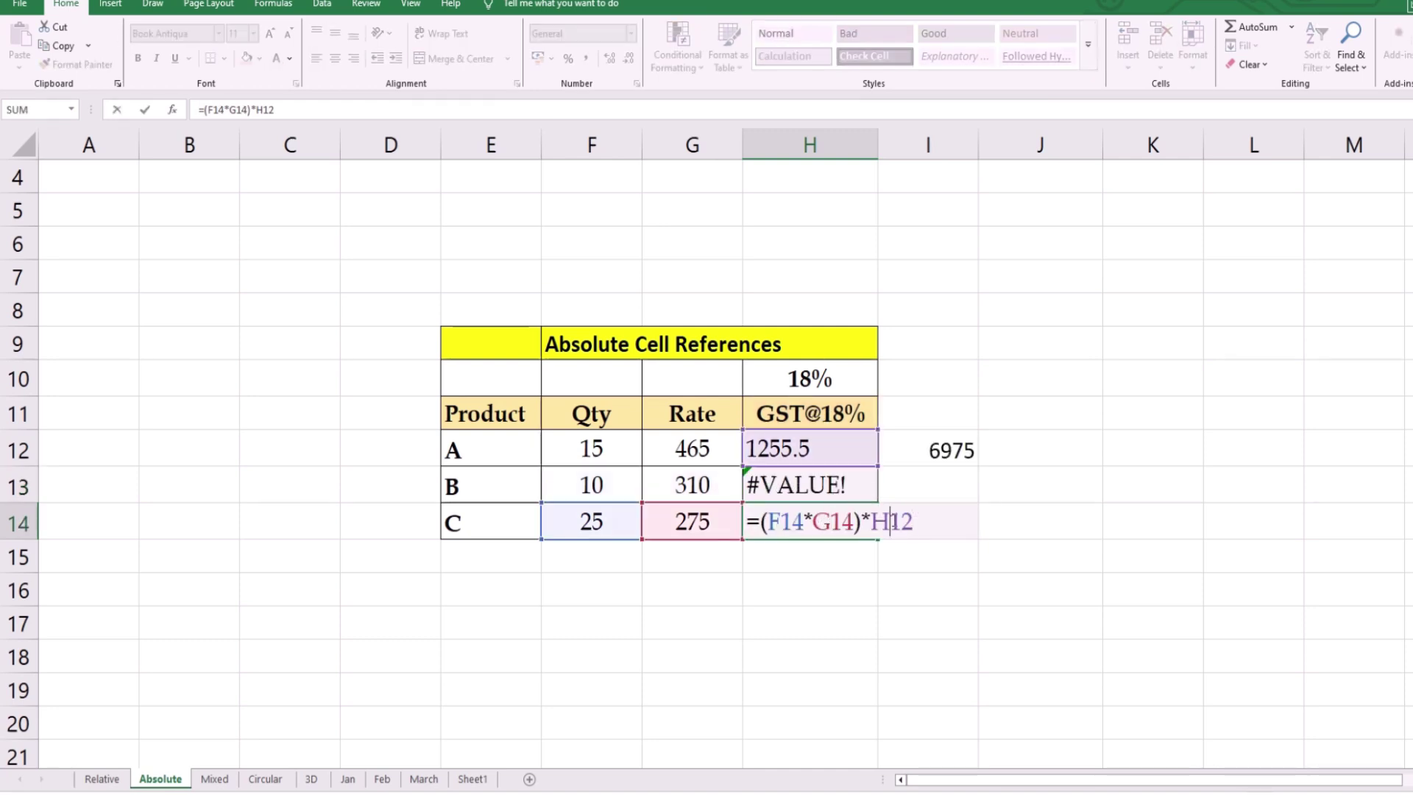
key(Return)
Make the tax percentage reference in H12 absolute so the formula reads =(F12*G12)*$H$10
click(798, 450)
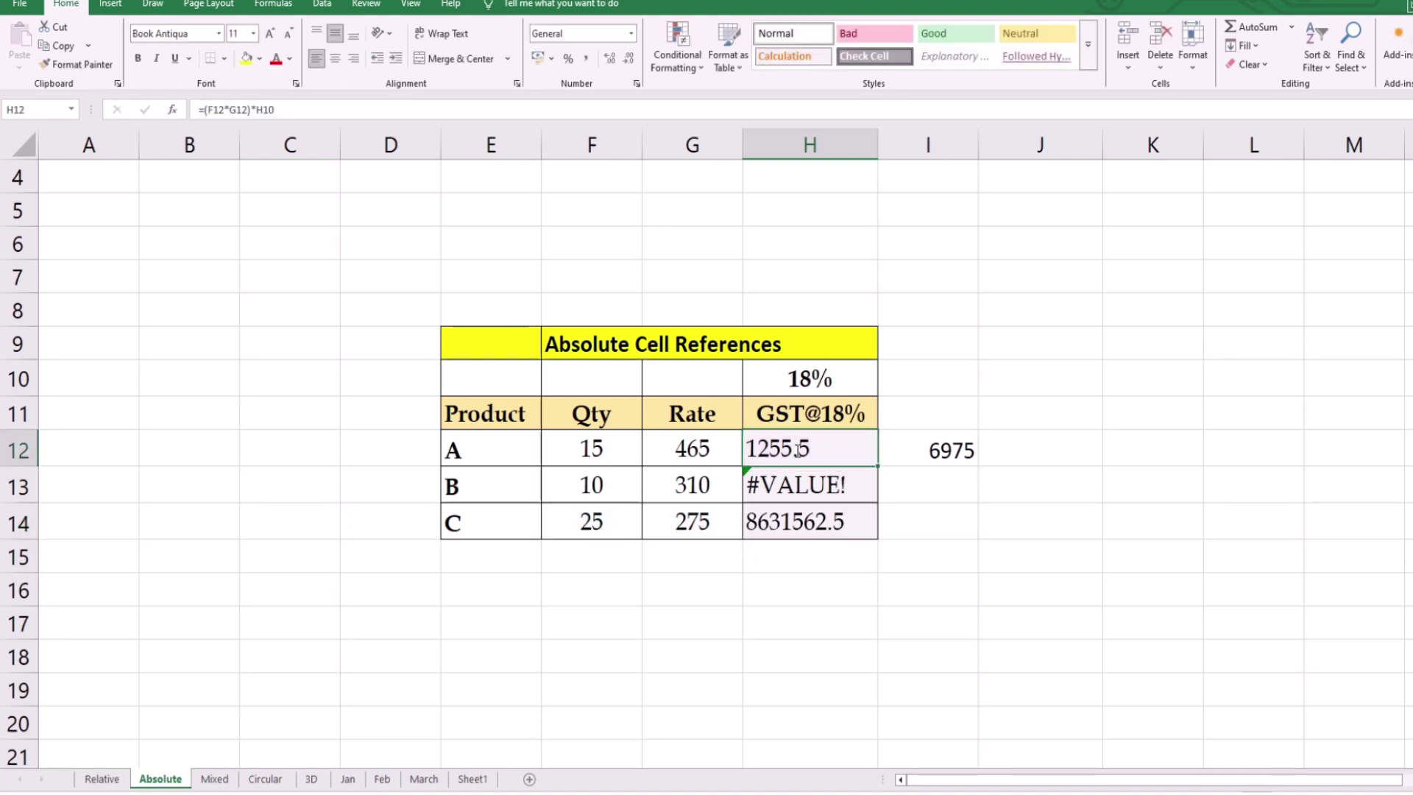
double_click(798, 450)
drag(872, 449, 916, 449)
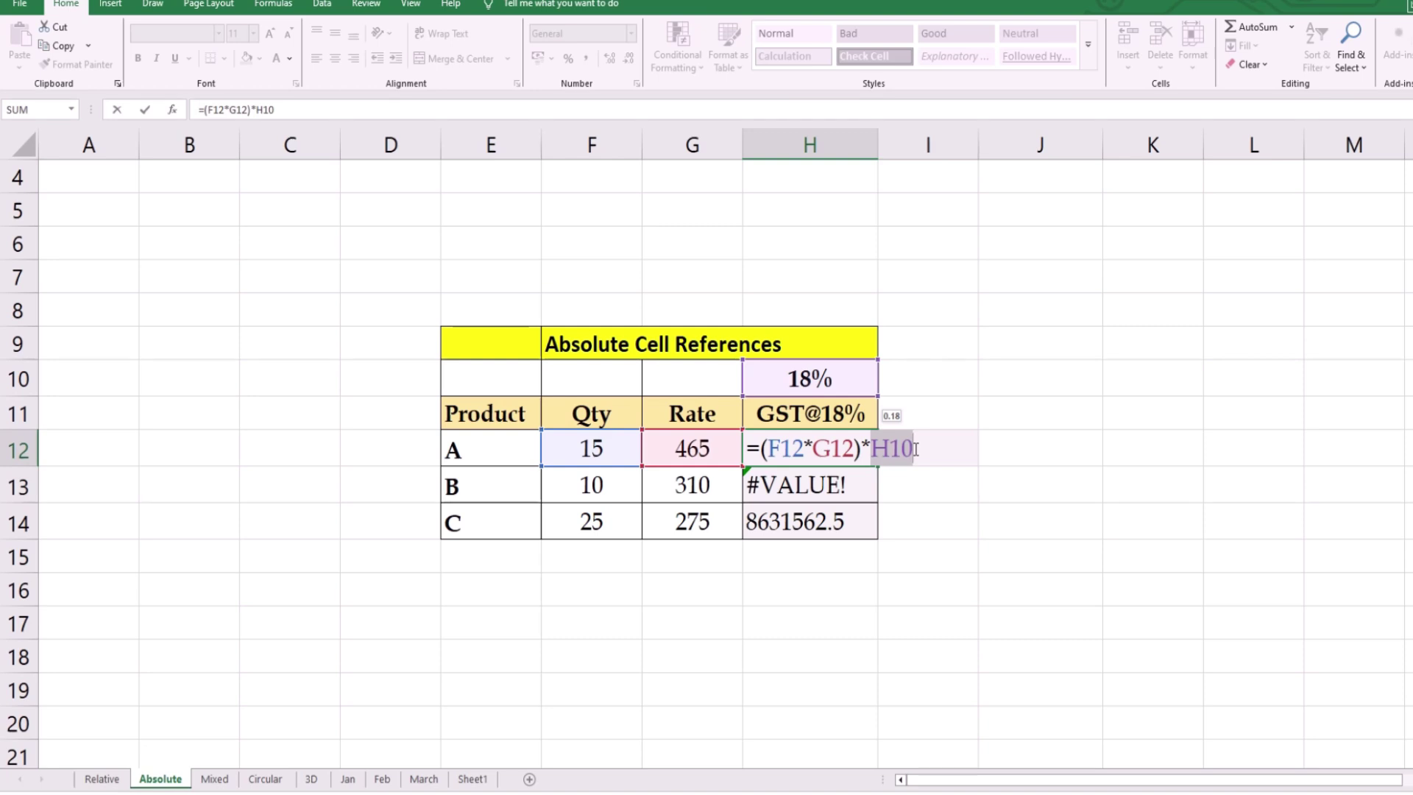
click(890, 449)
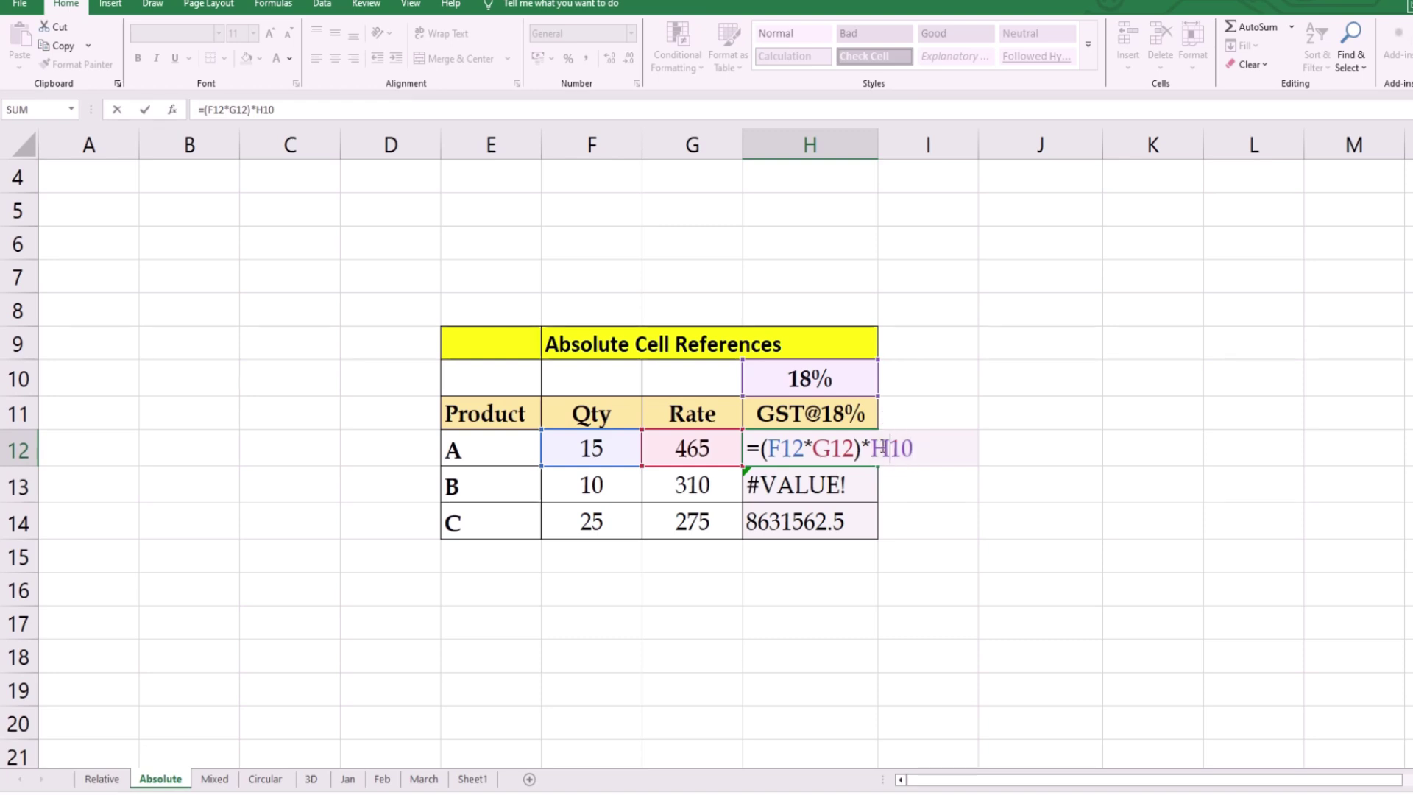
key(F4)
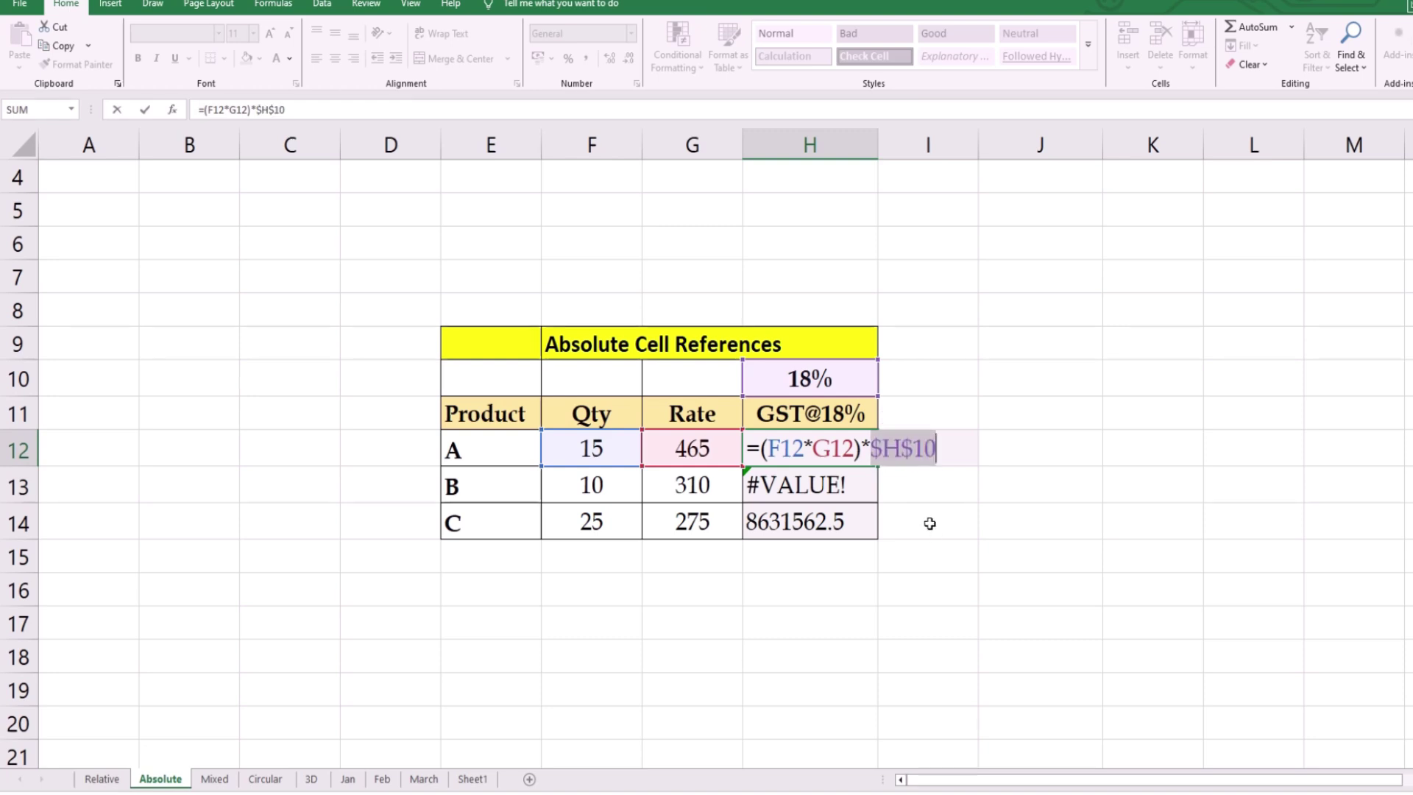
click(882, 448)
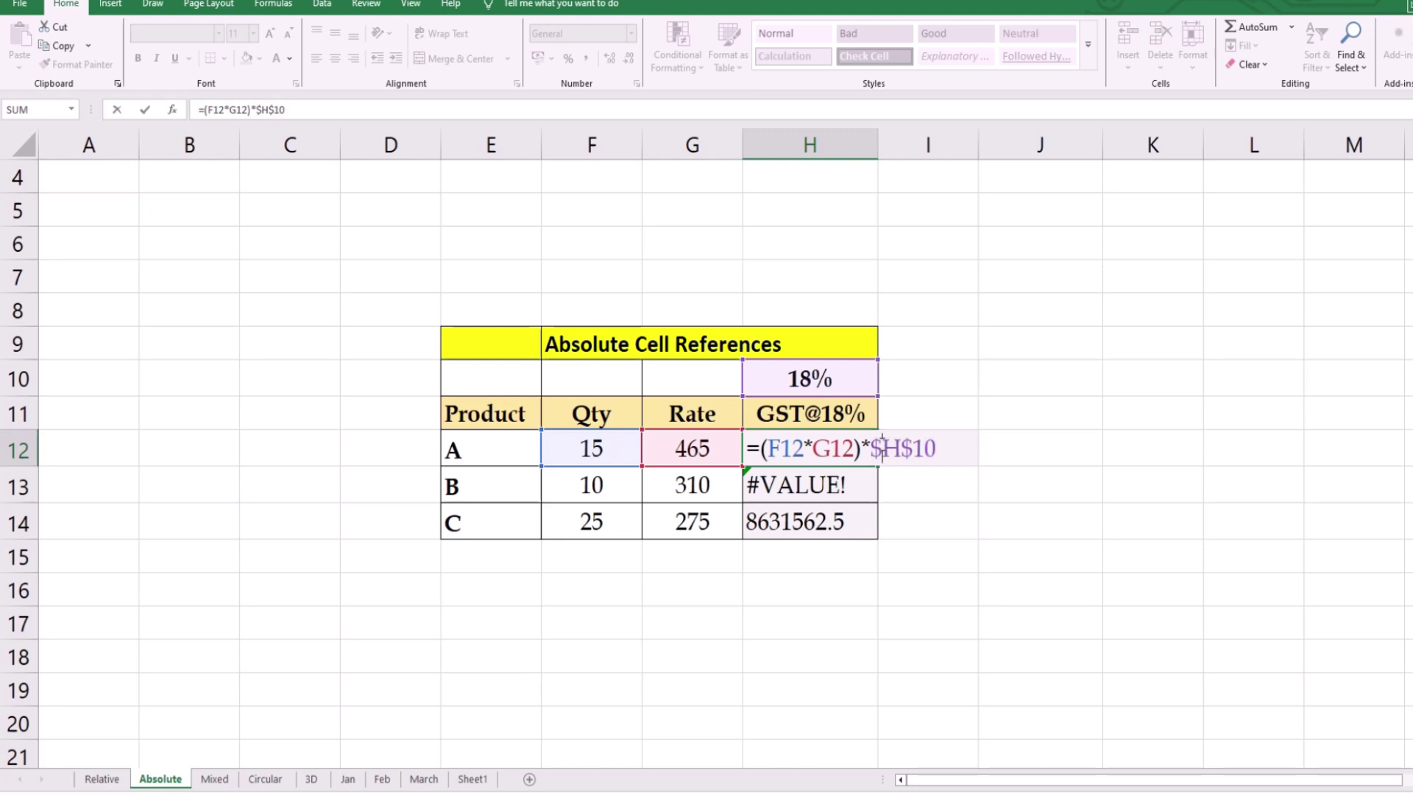
mouse_move(910, 449)
mouse_down()
mouse_move(870, 449)
mouse_move(938, 448)
mouse_up()
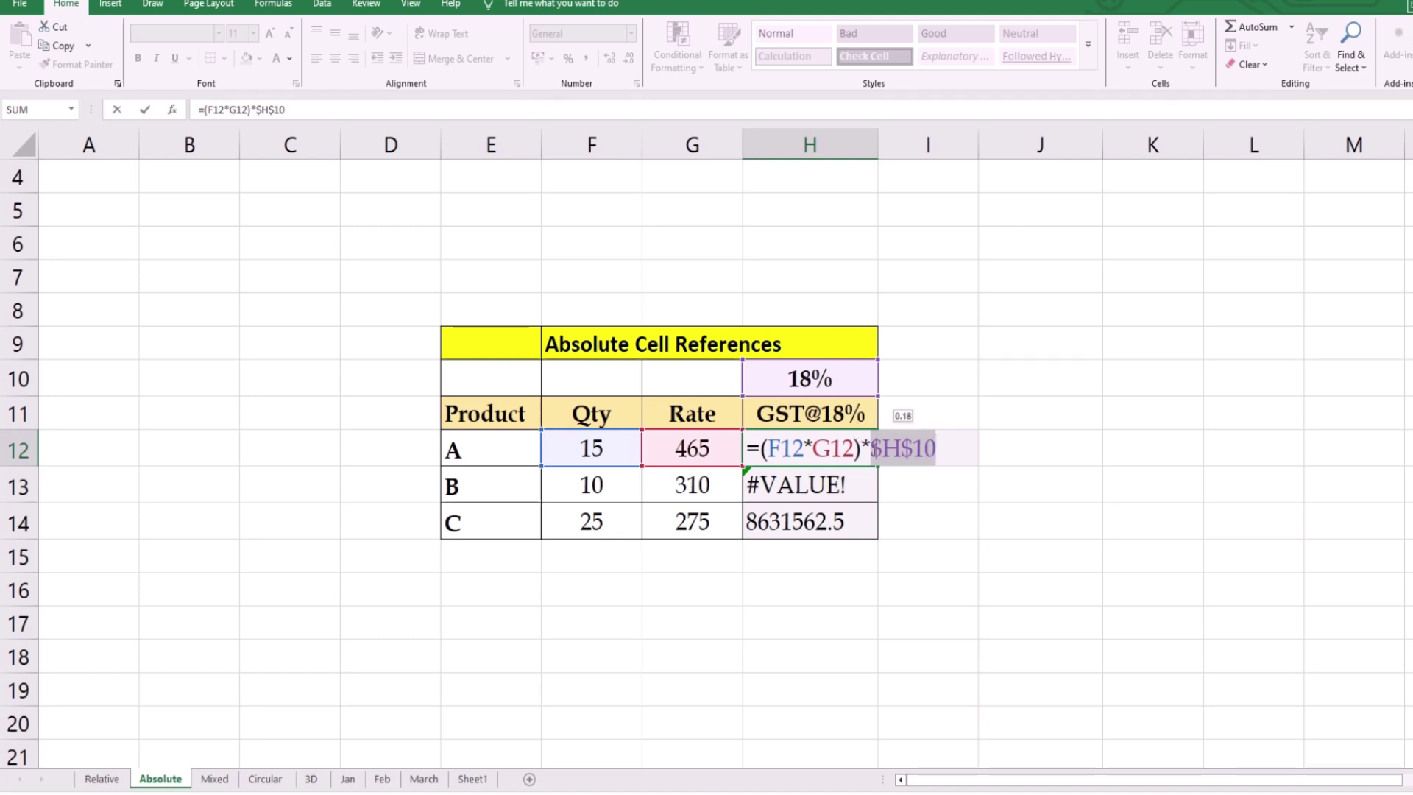
key(Left)
key(ctrl+Return)
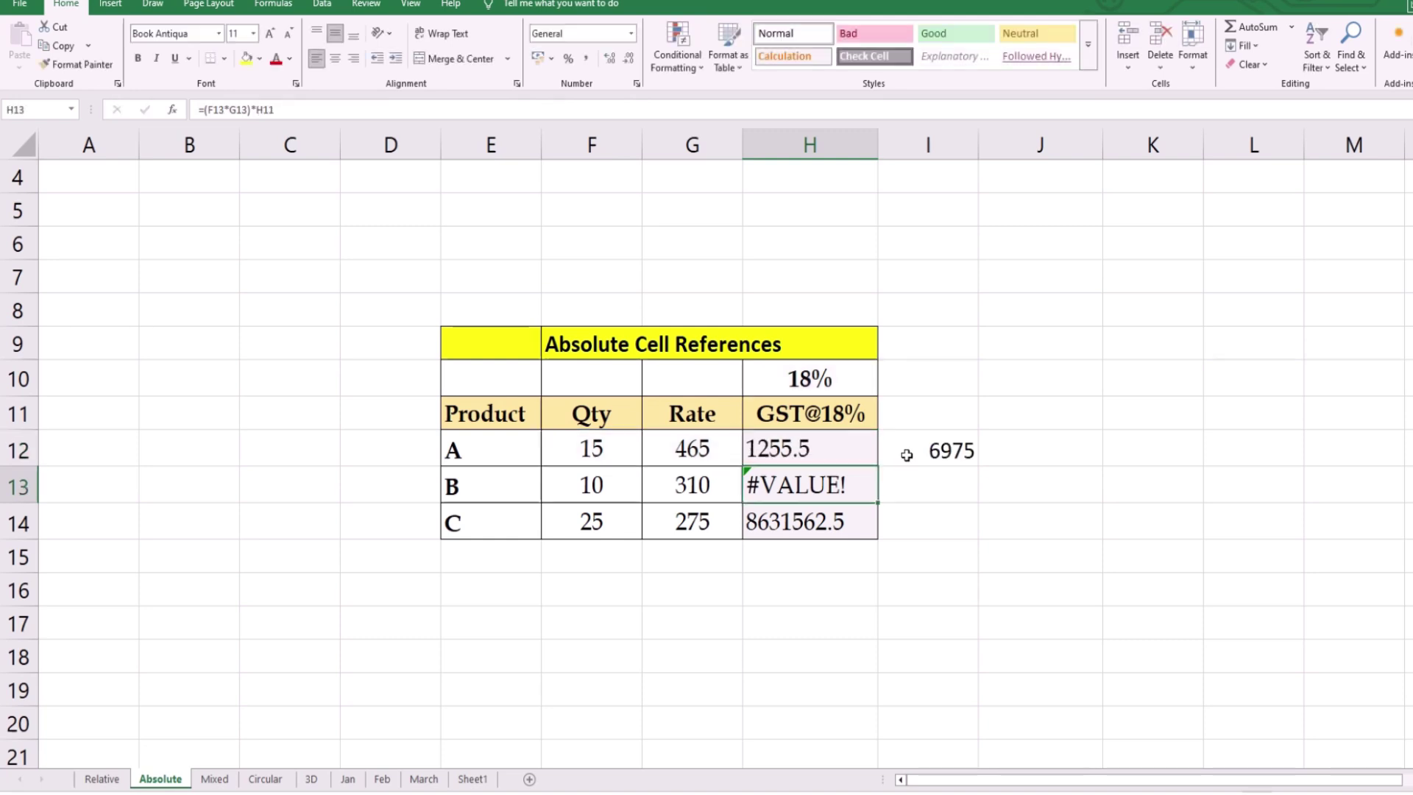
Fill the absolute-reference GST formula from H12 down through H14 and check the references in product B's formula
drag(877, 468, 883, 534)
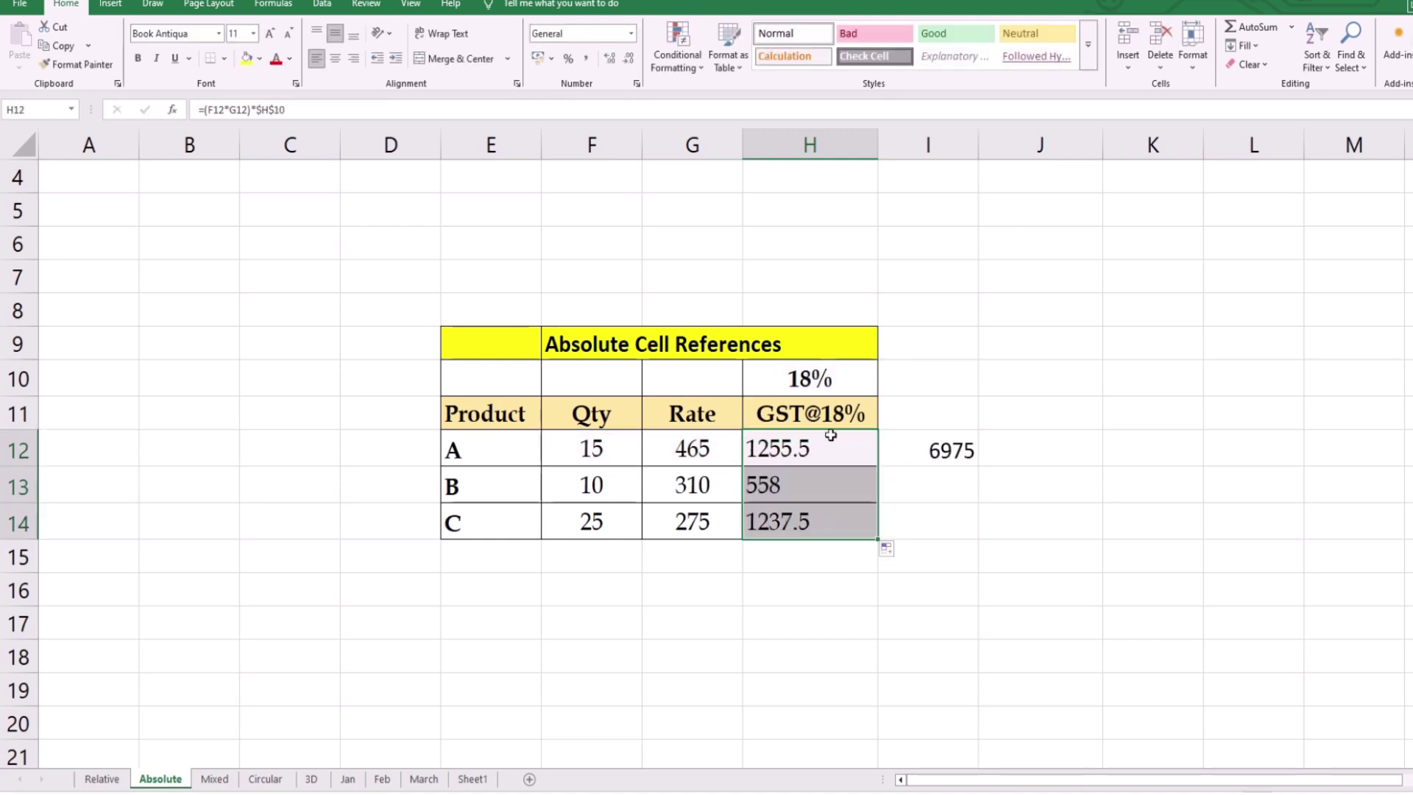
click(815, 486)
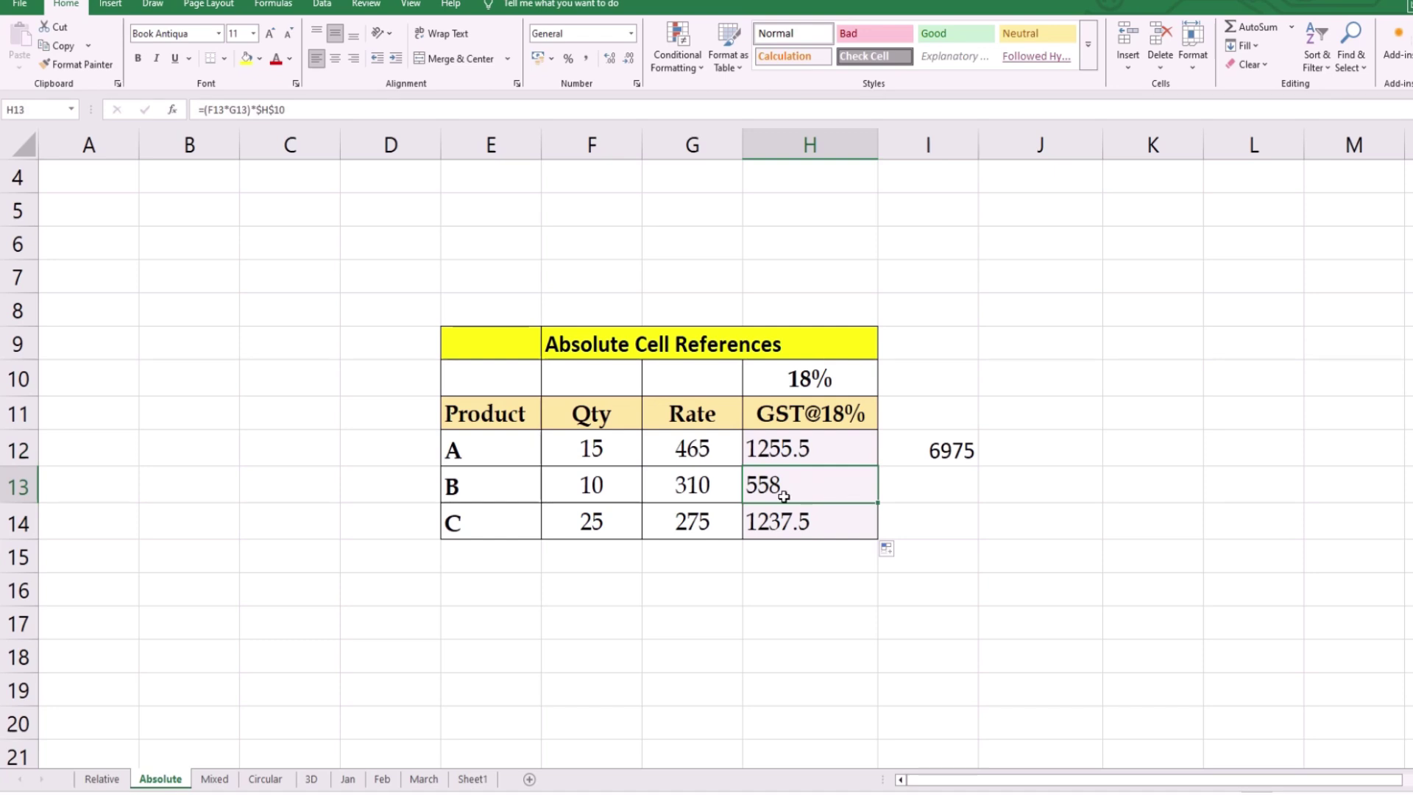
double_click(812, 489)
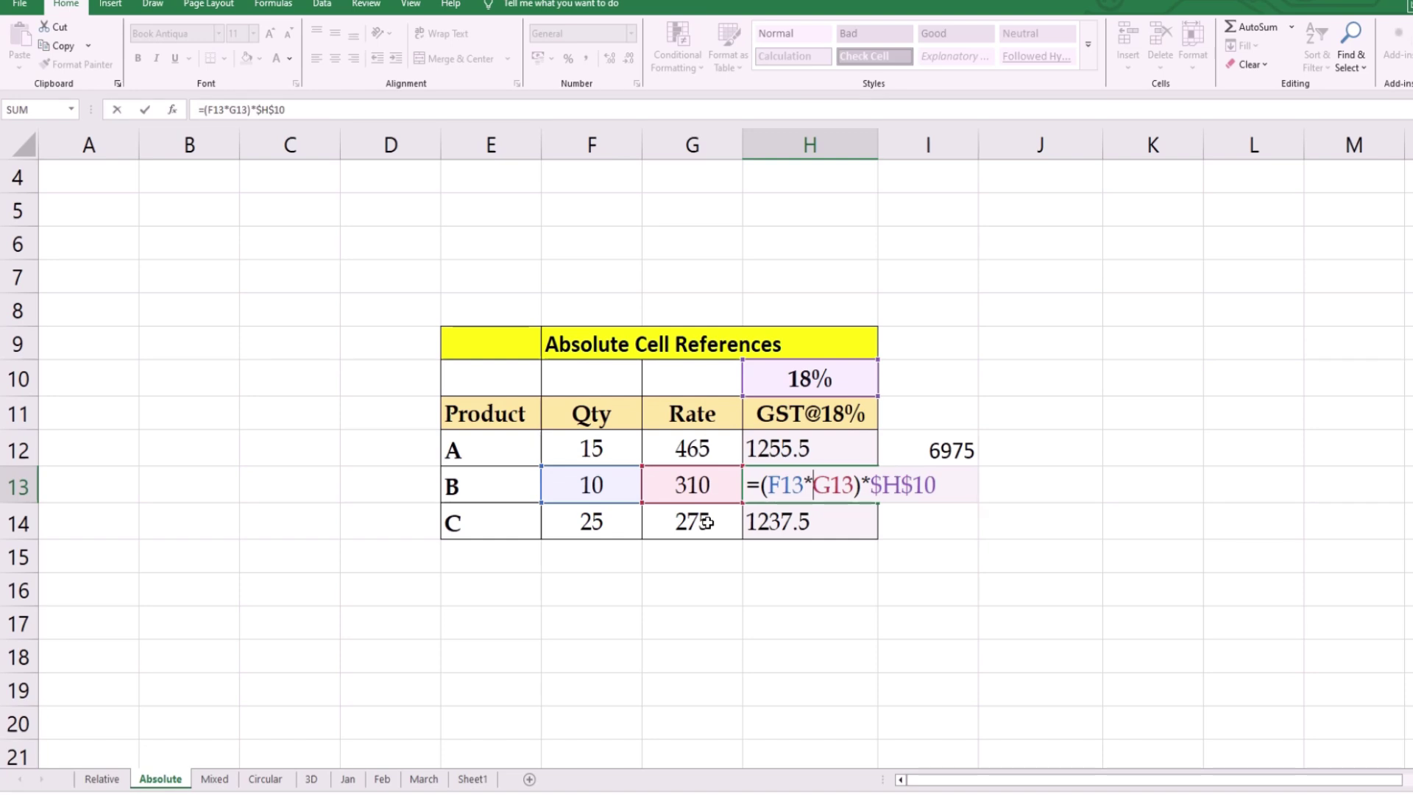
key(ctrl+Return)
key(Return)
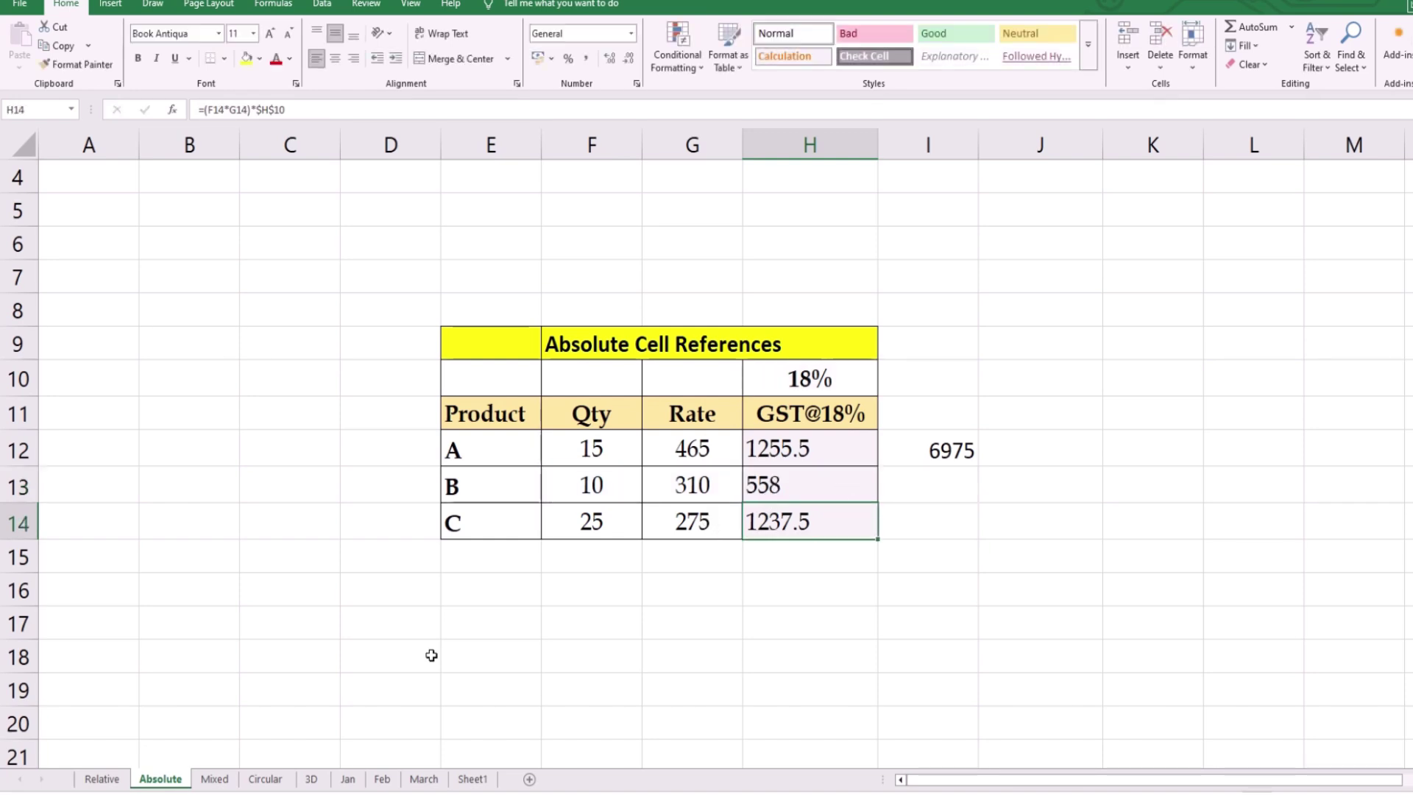
On the Mixed sheet, examine the basic salaries, the state names and the HRA percentages above them
click(215, 779)
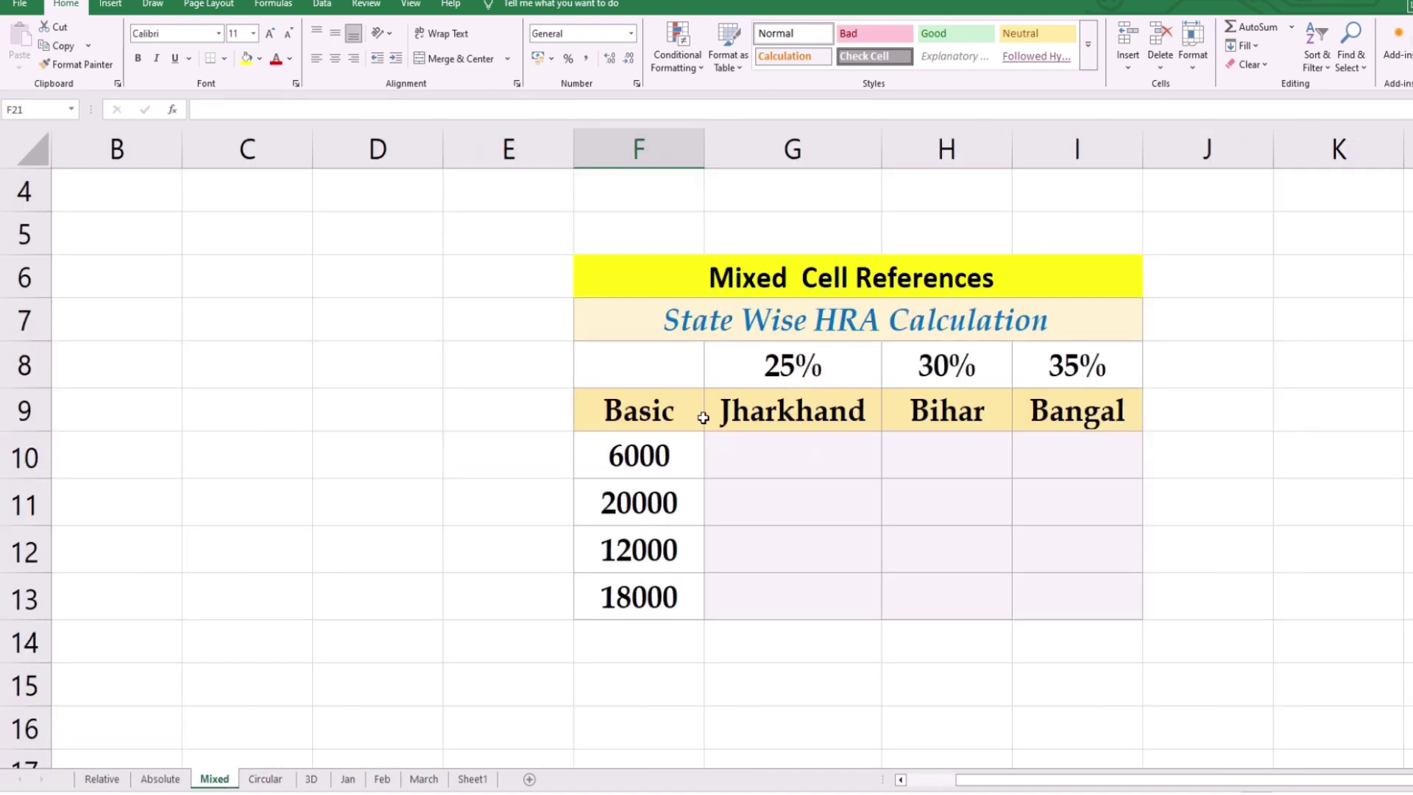
click(640, 449)
click(652, 508)
click(654, 550)
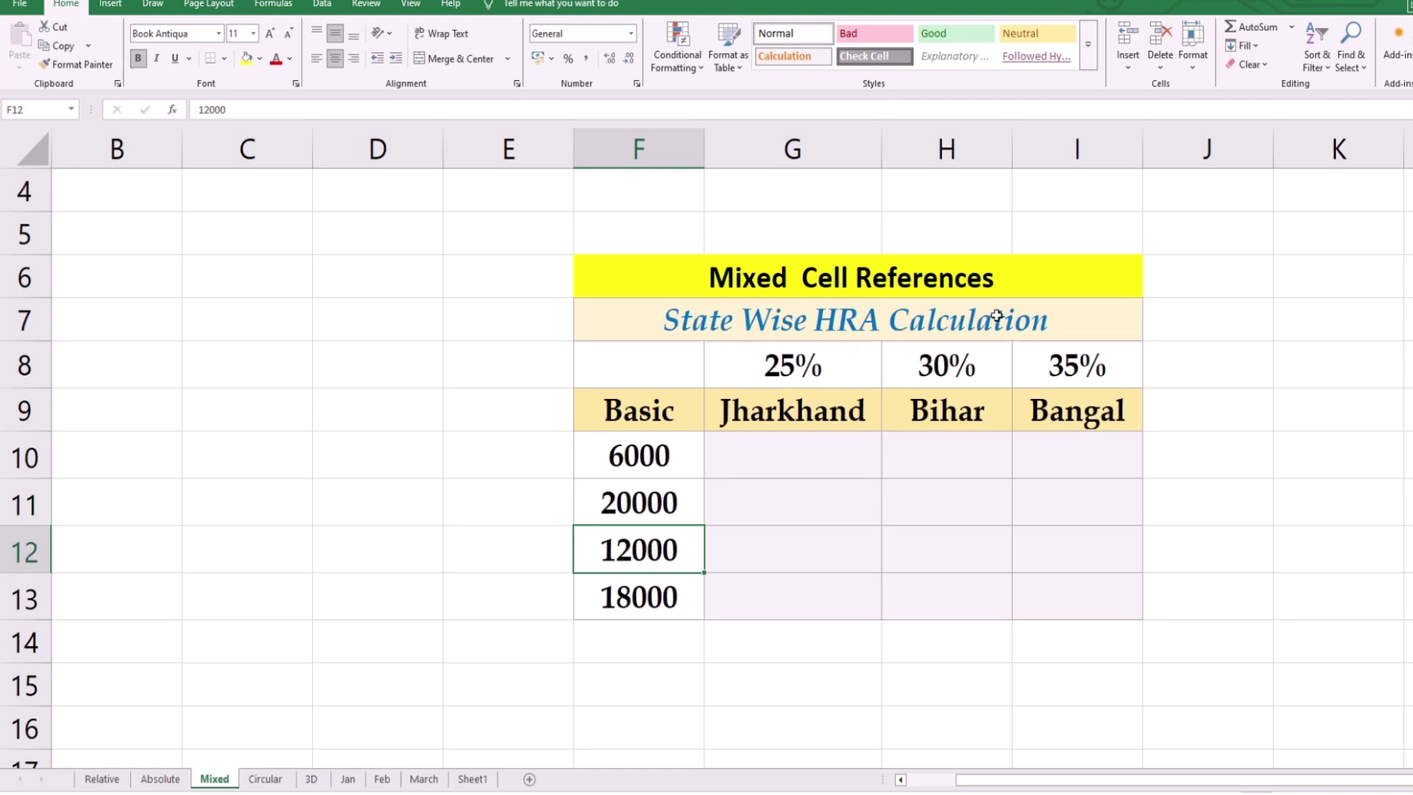
click(821, 424)
click(953, 411)
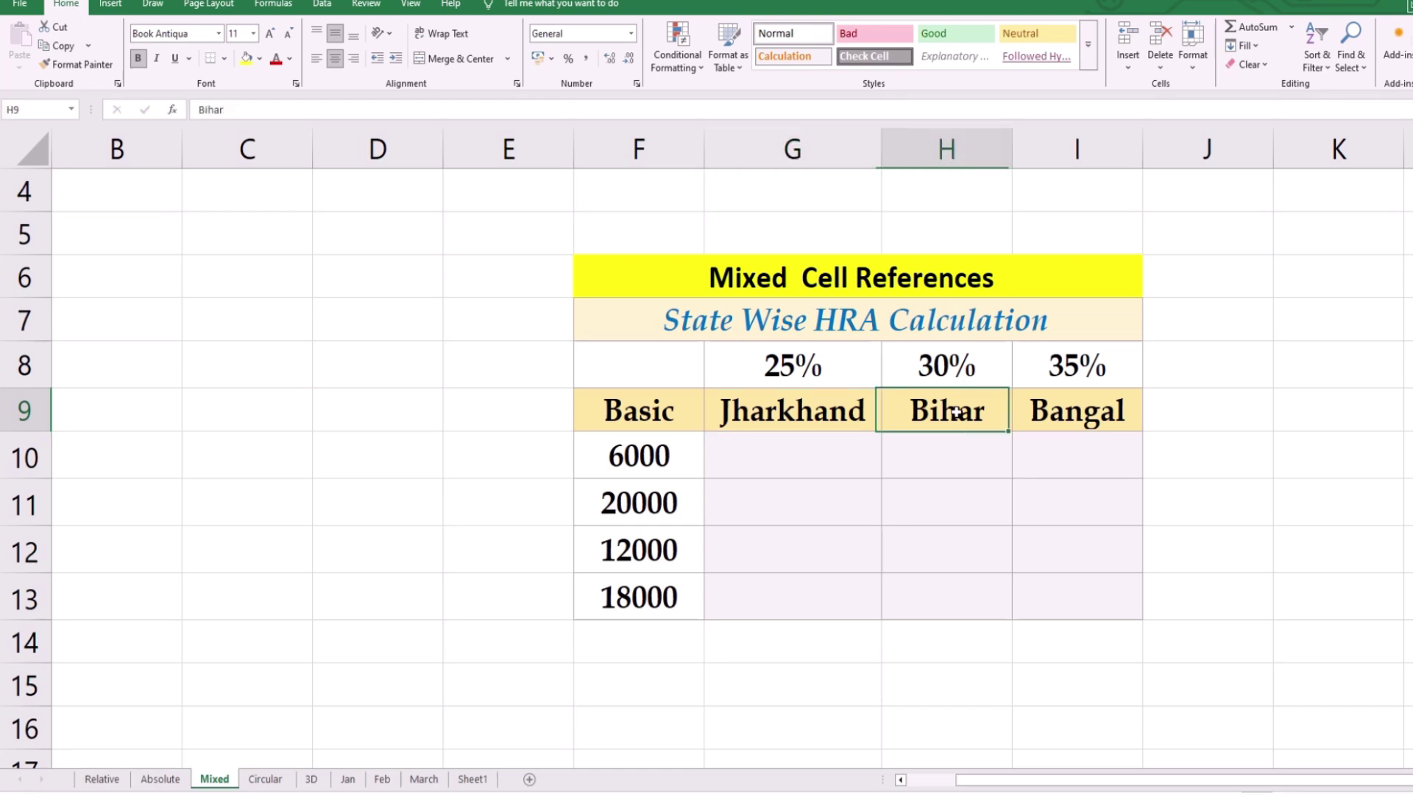
click(988, 381)
click(1067, 372)
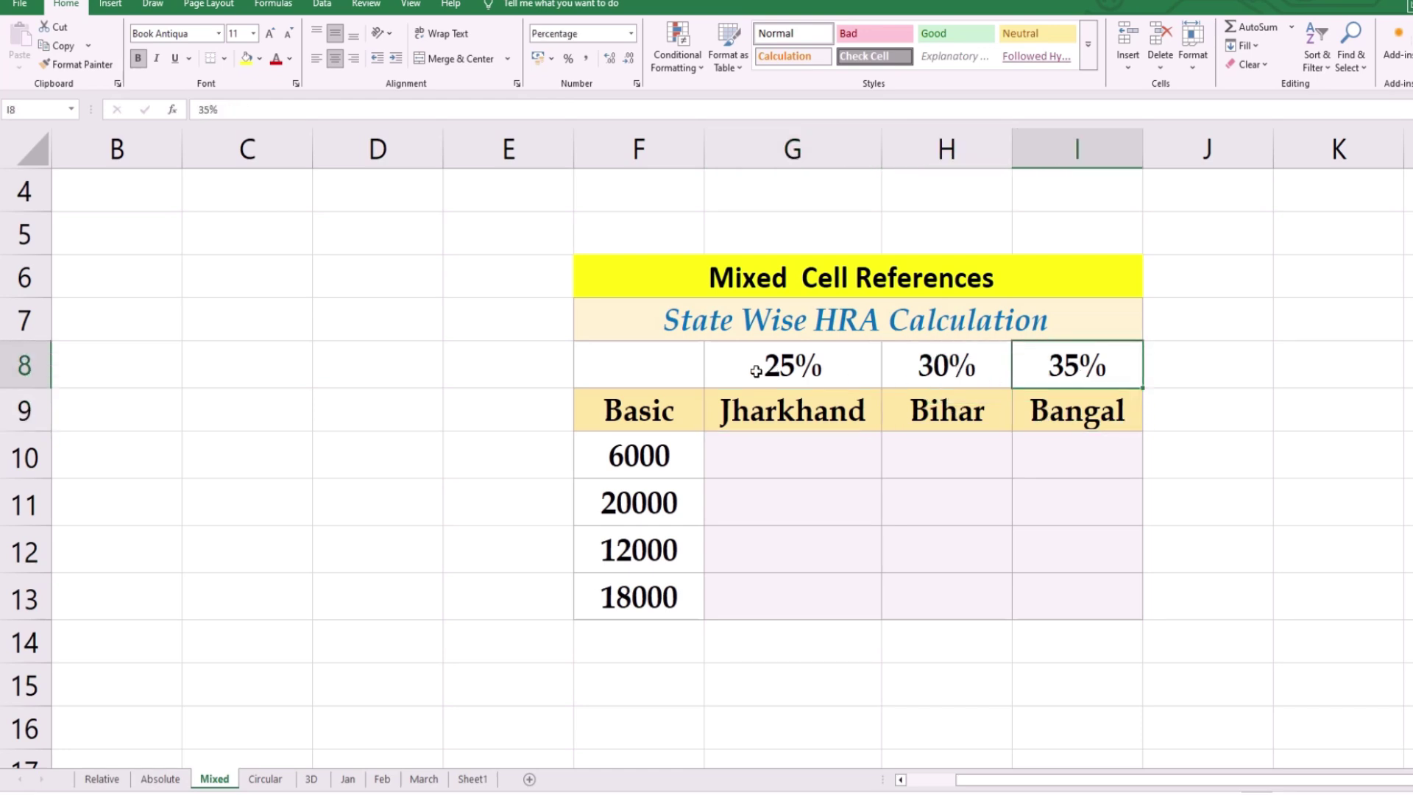
click(731, 442)
click(768, 363)
click(971, 363)
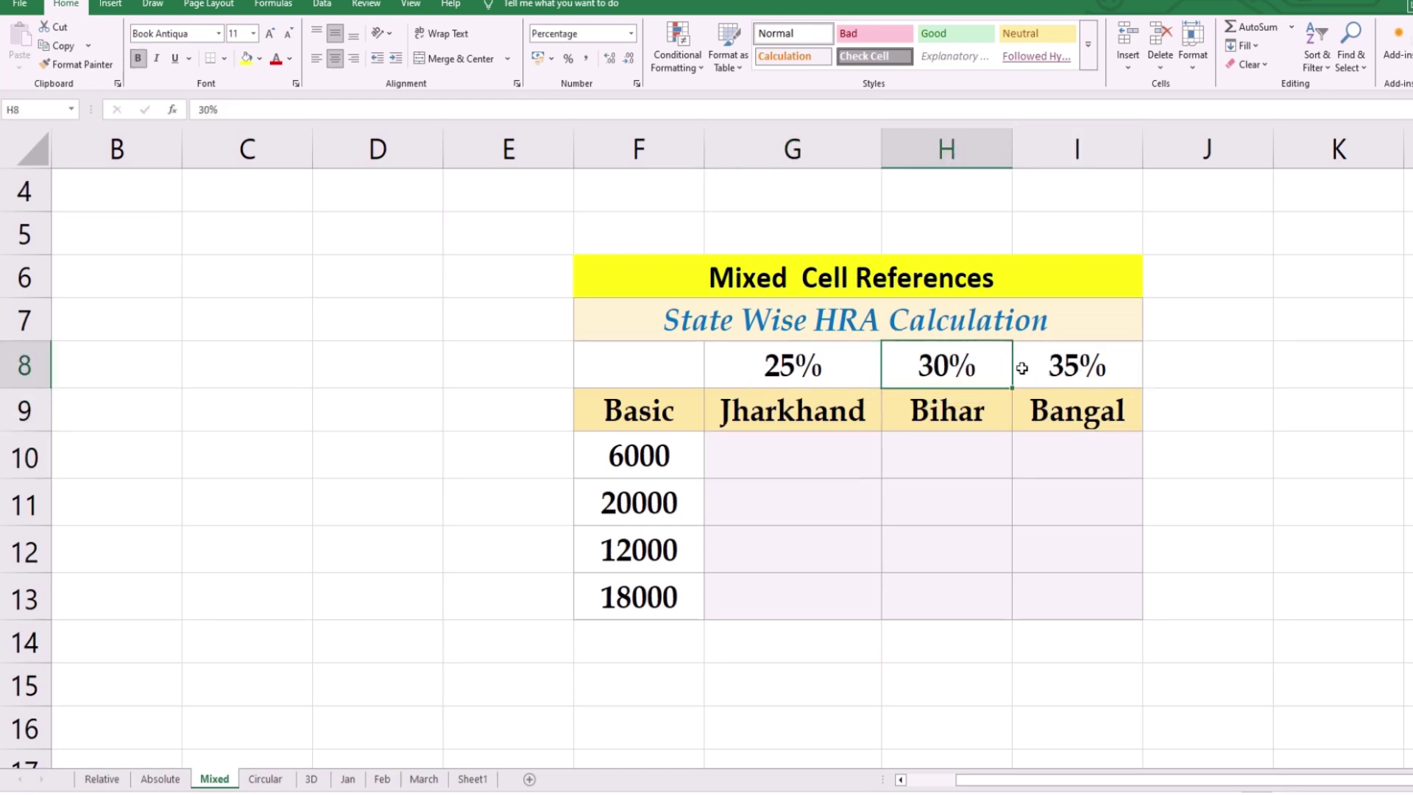
Examine how the first basic salary in F10 pairs with each state's percentage to give the HRA in G10, H10 and I10
click(649, 457)
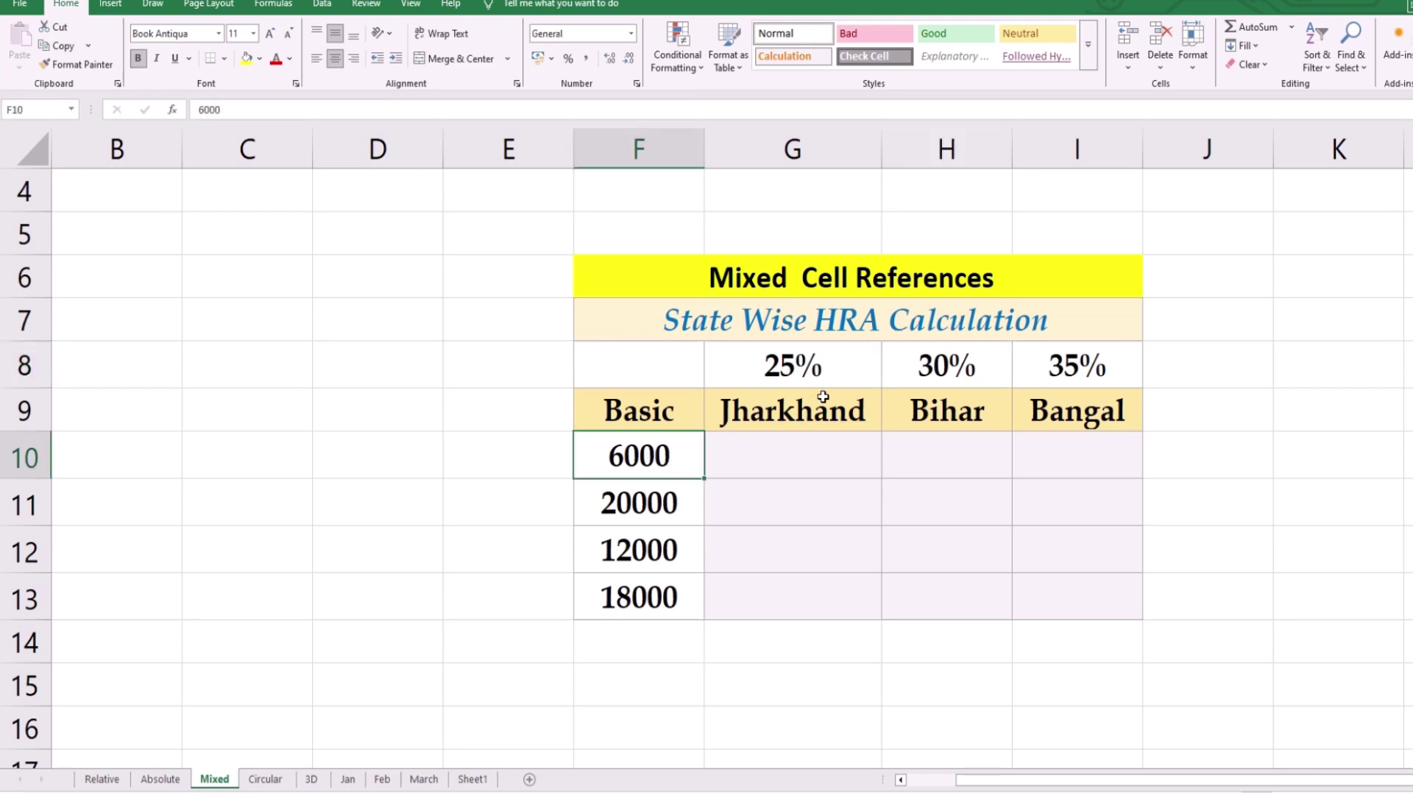
click(802, 356)
click(786, 446)
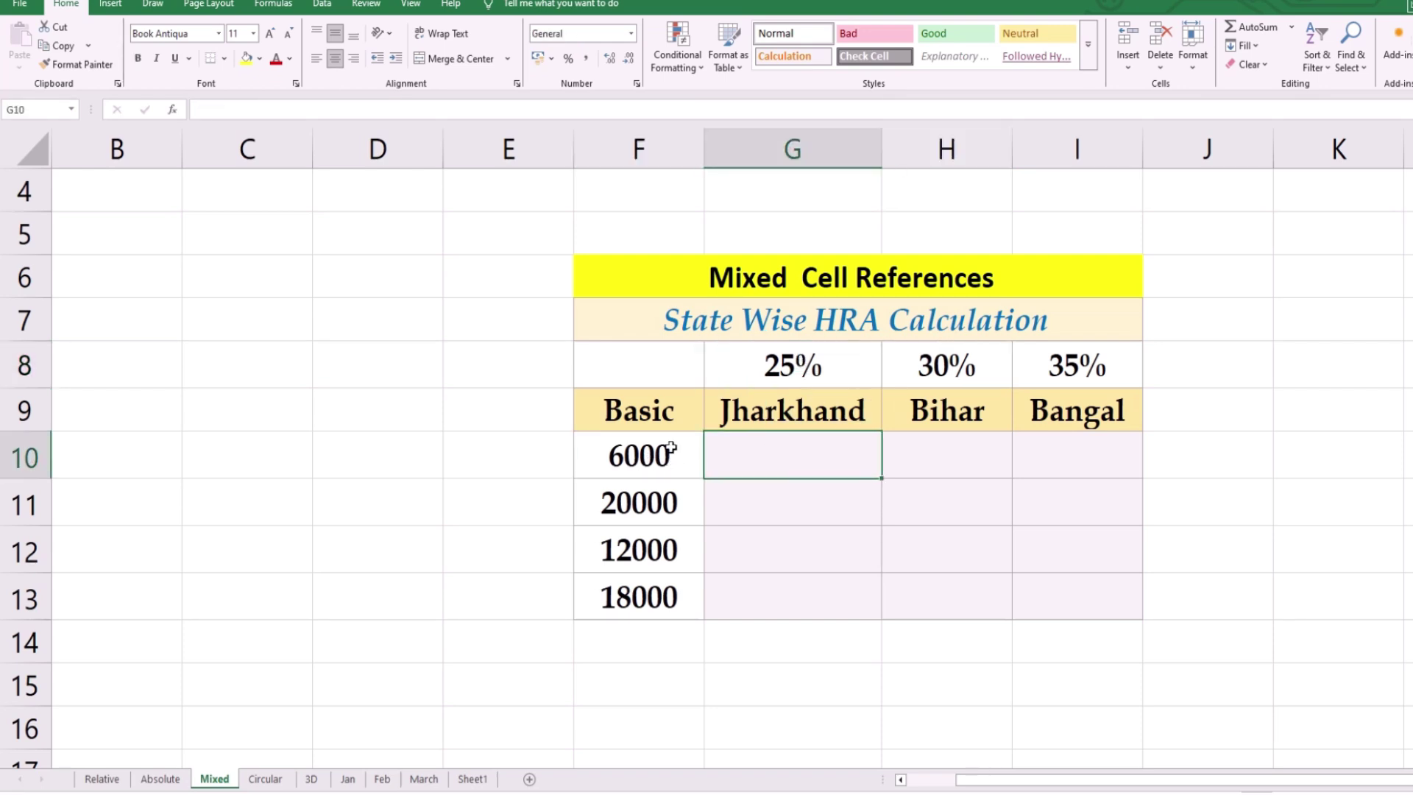
click(671, 448)
click(981, 375)
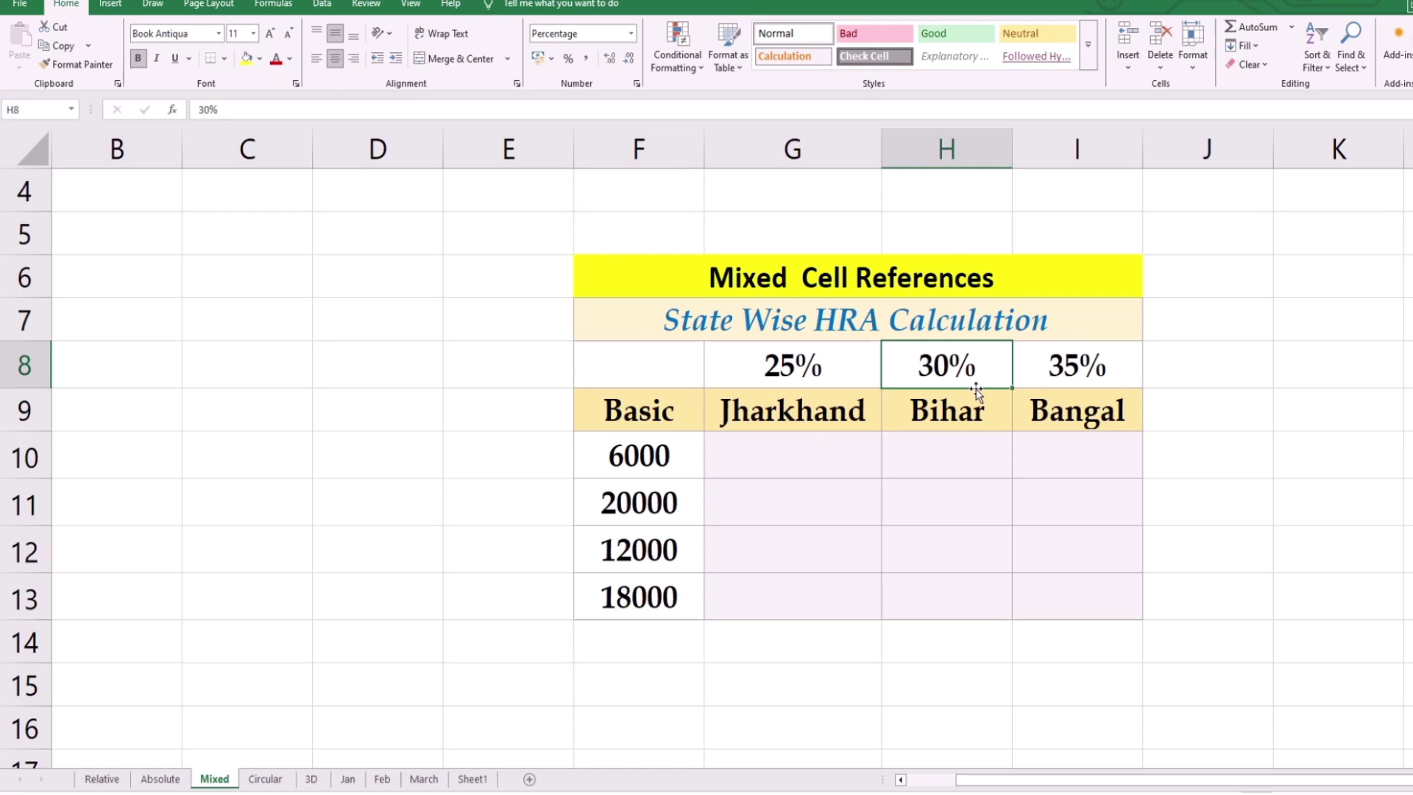
click(969, 451)
click(646, 454)
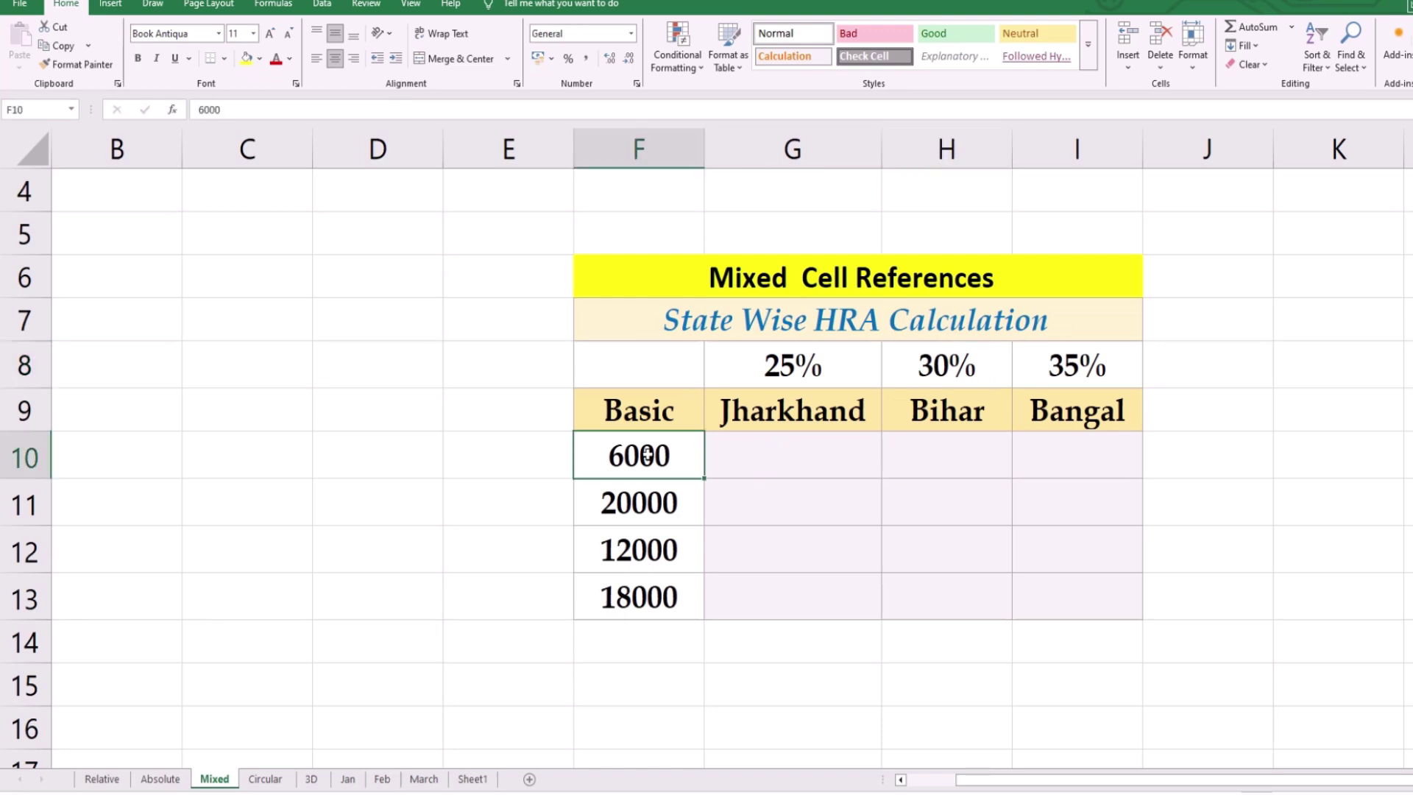
click(1081, 370)
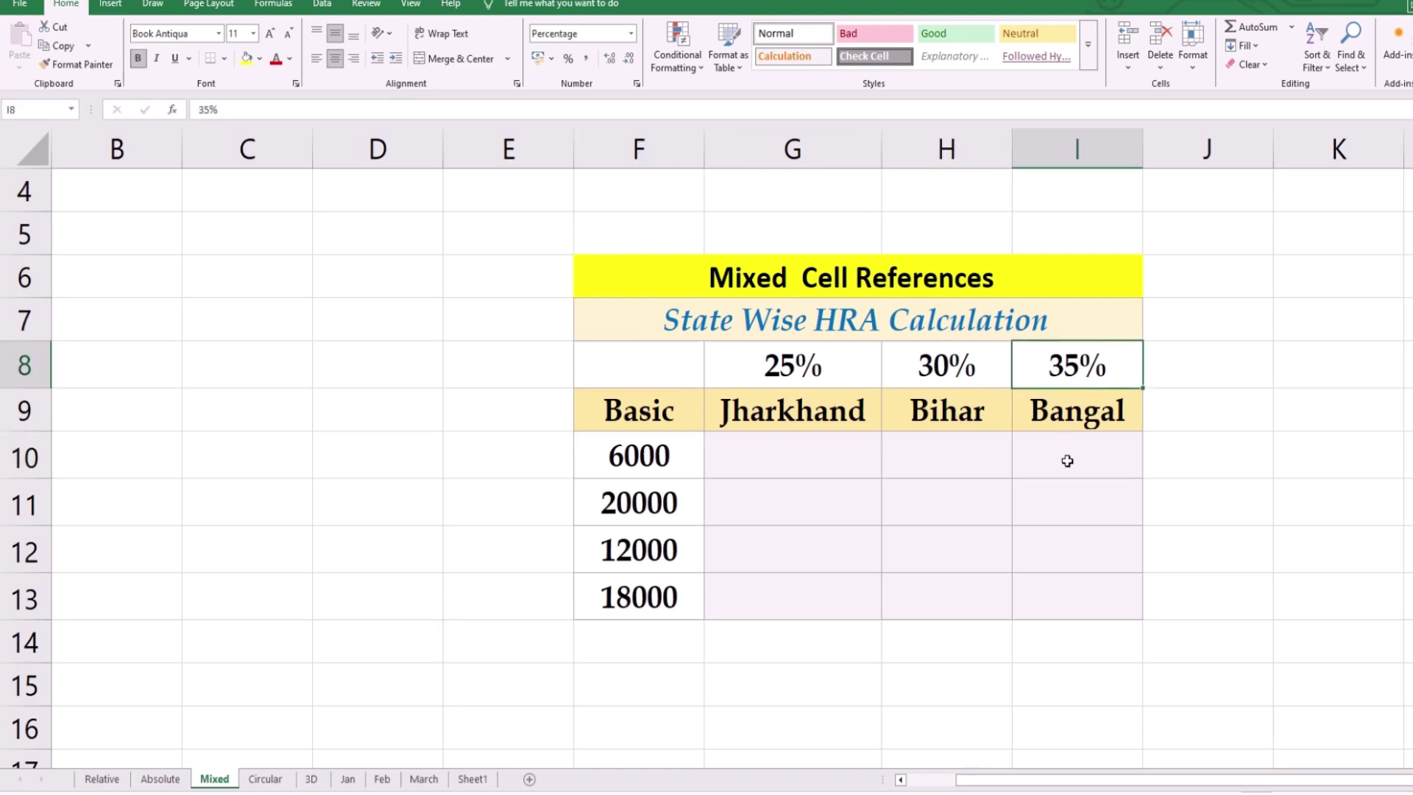
click(1066, 458)
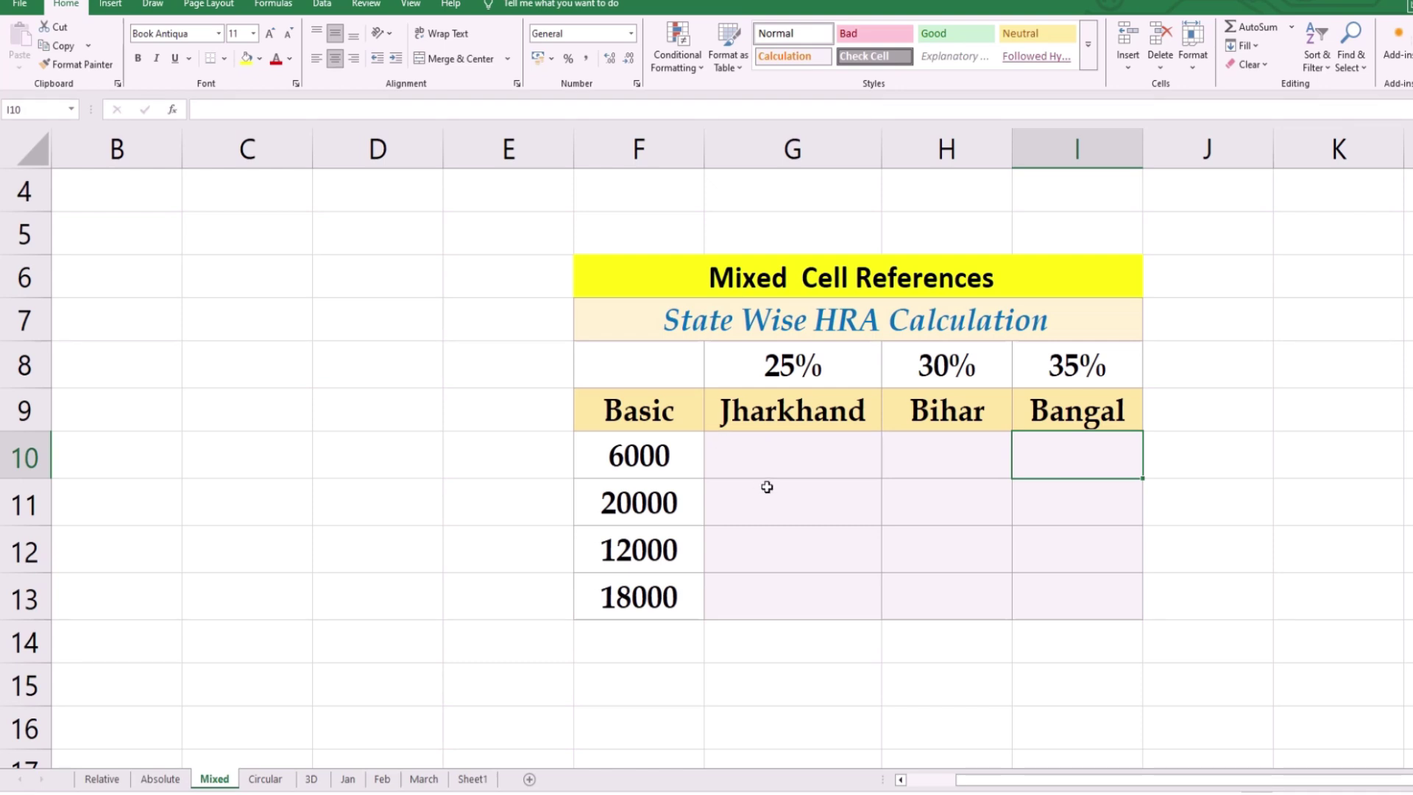
Calculate the Jharkhand HRA for the first basic salary in G10 with the formula =F10*G8
click(773, 454)
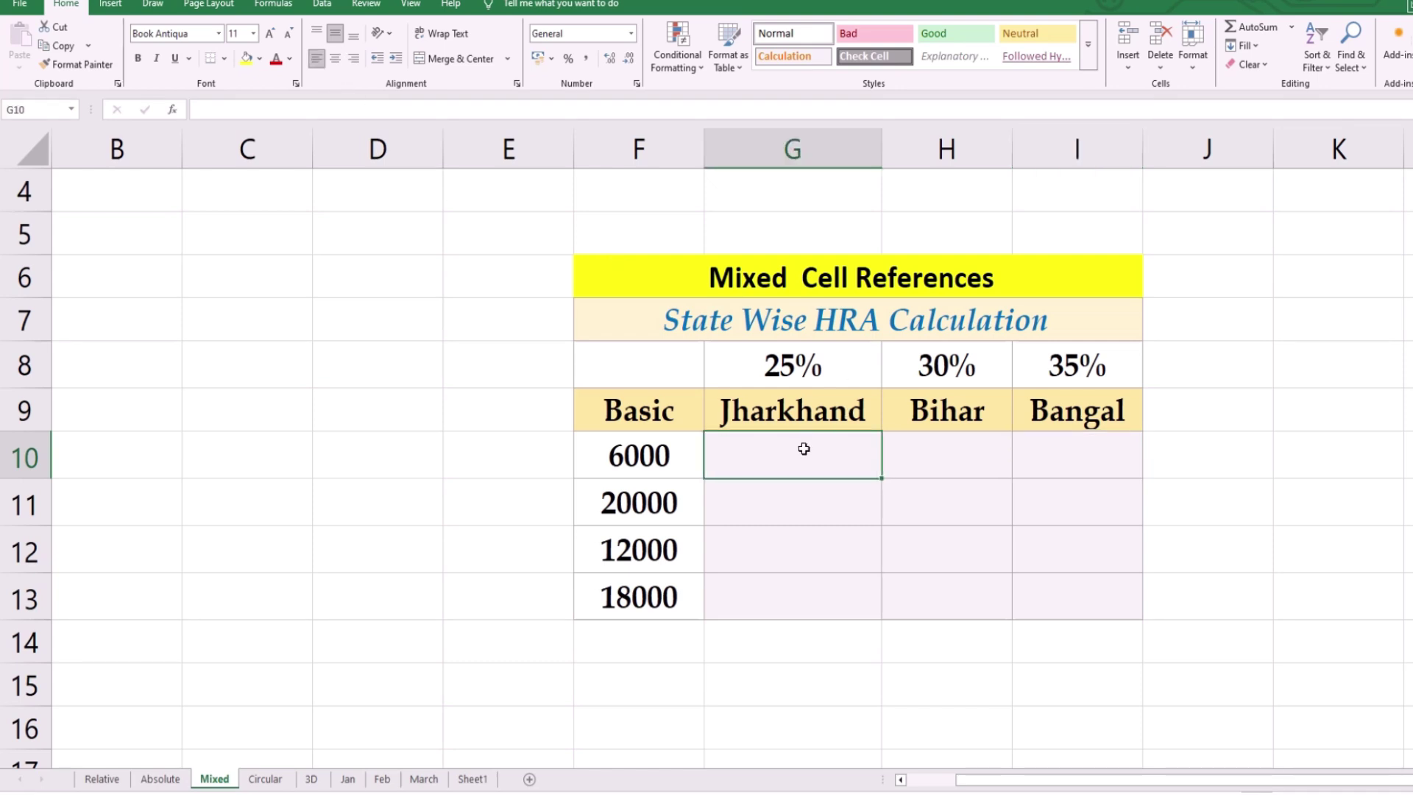
text(=)
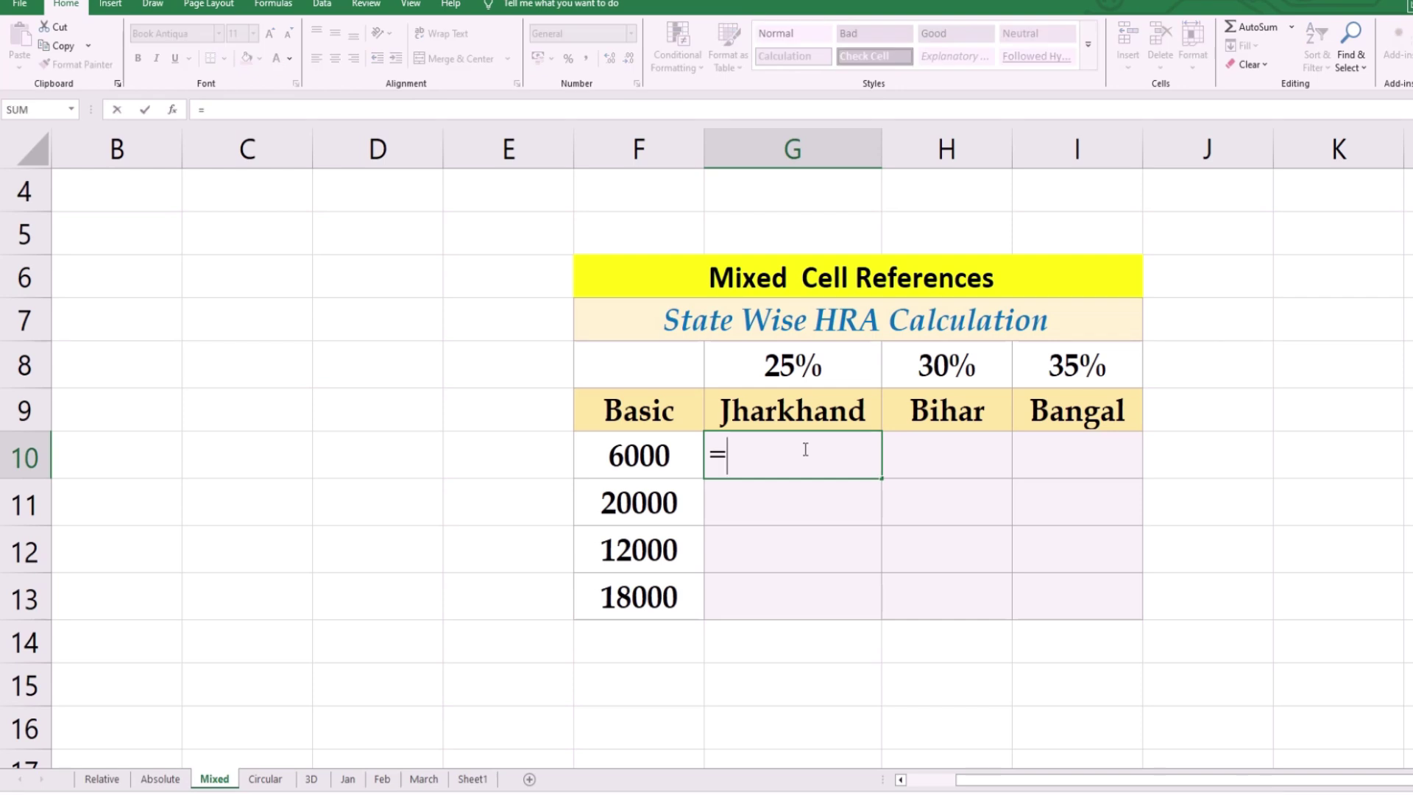
click(644, 457)
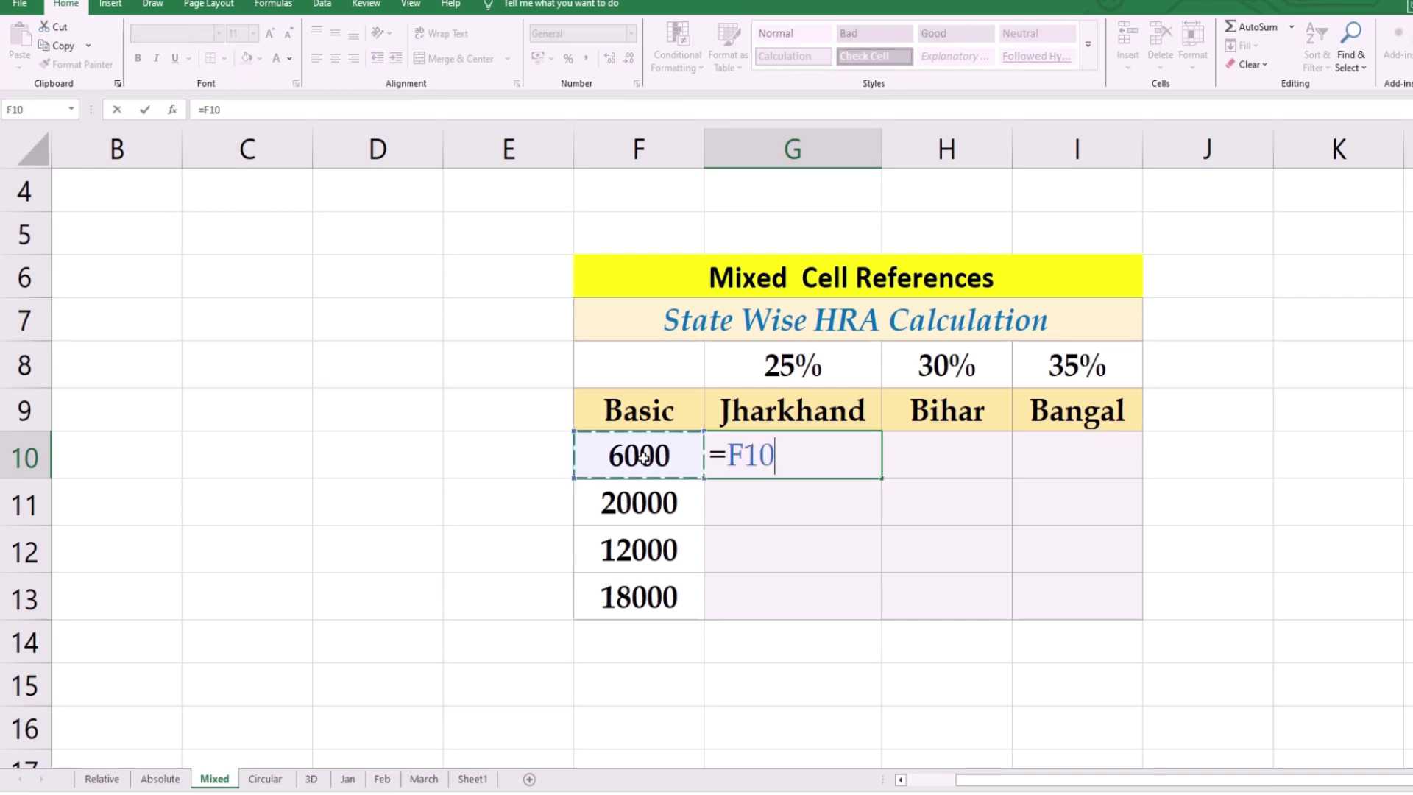
text(*)
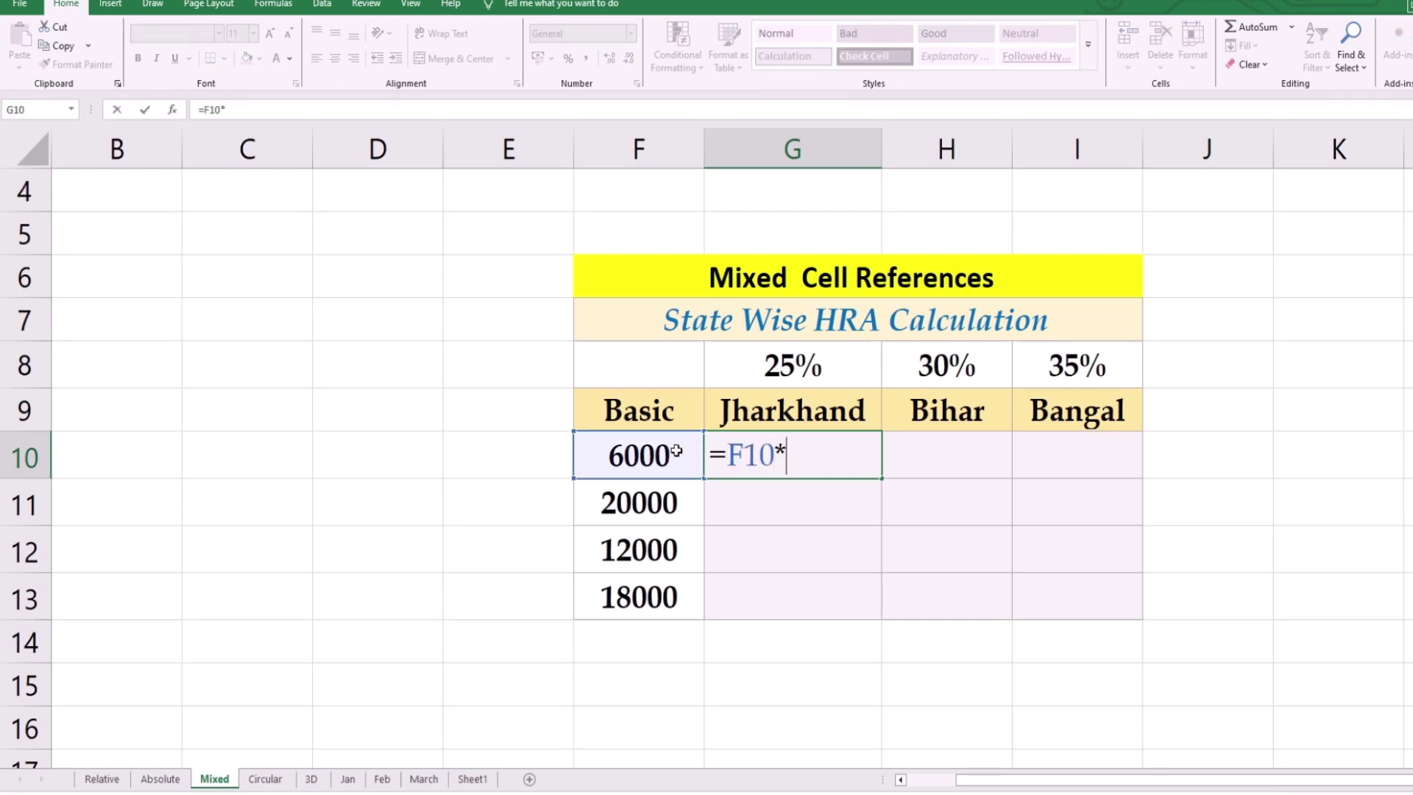
click(801, 369)
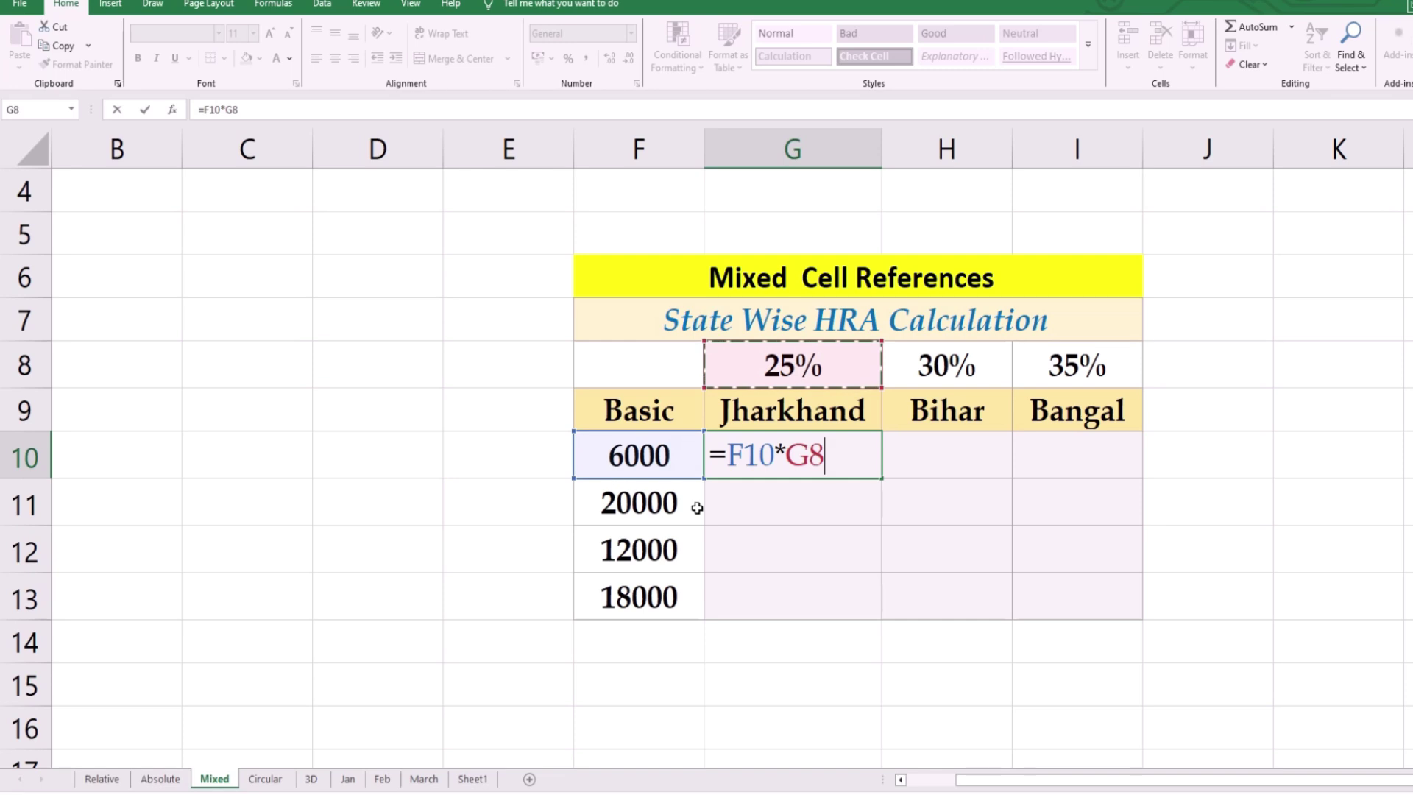
key(Return)
Try to fill the relative HRA formula from G10 down to row 13 and across to column I
click(771, 452)
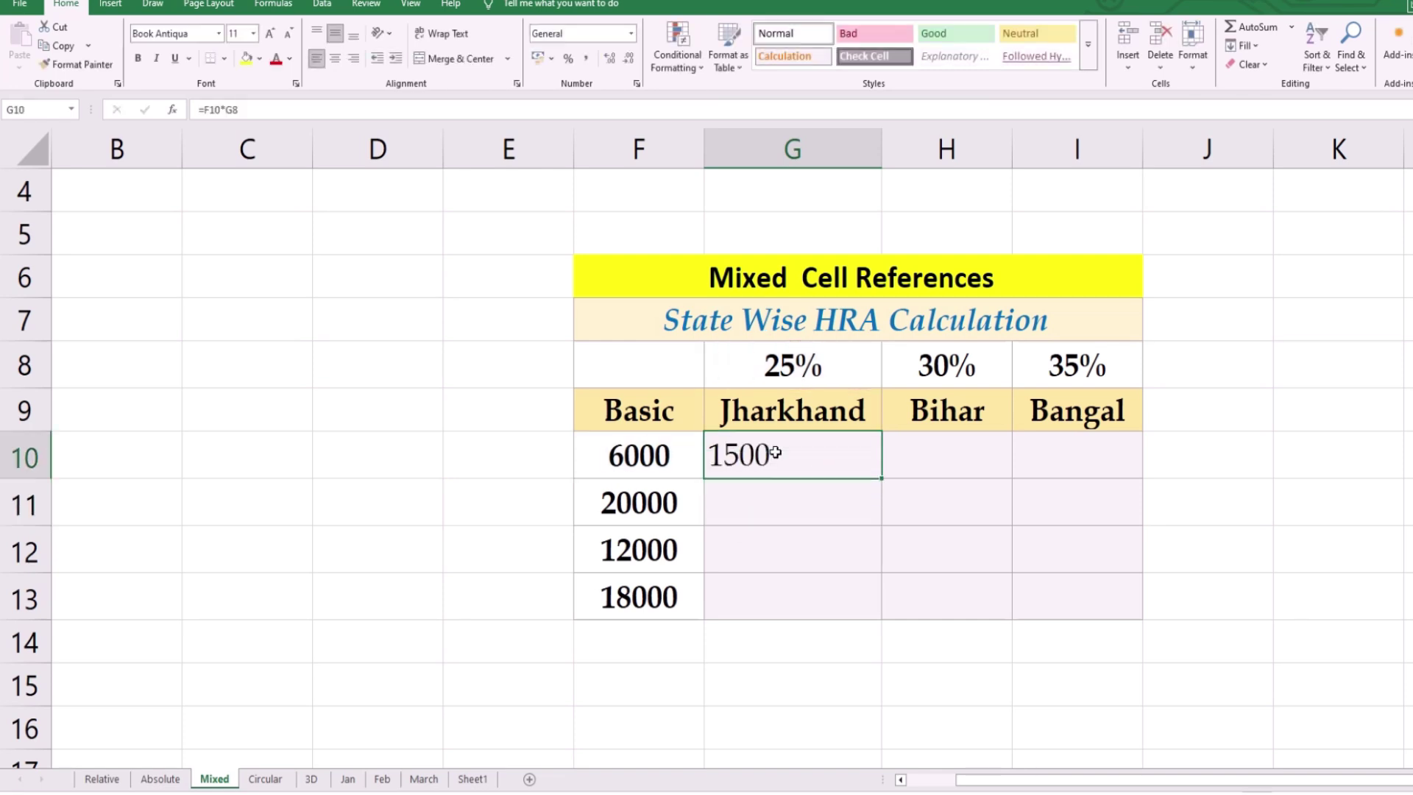
drag(883, 480, 870, 605)
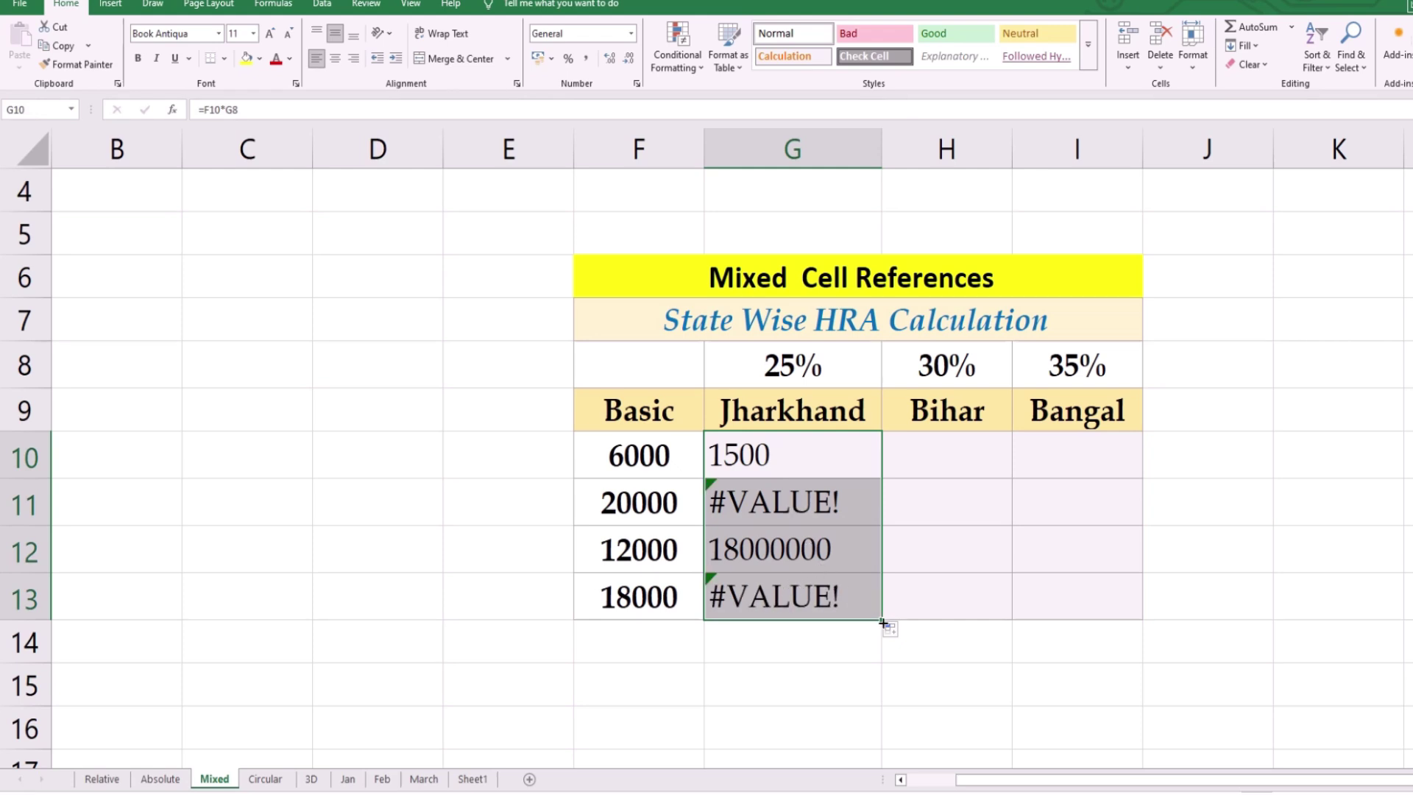
drag(948, 629, 1090, 622)
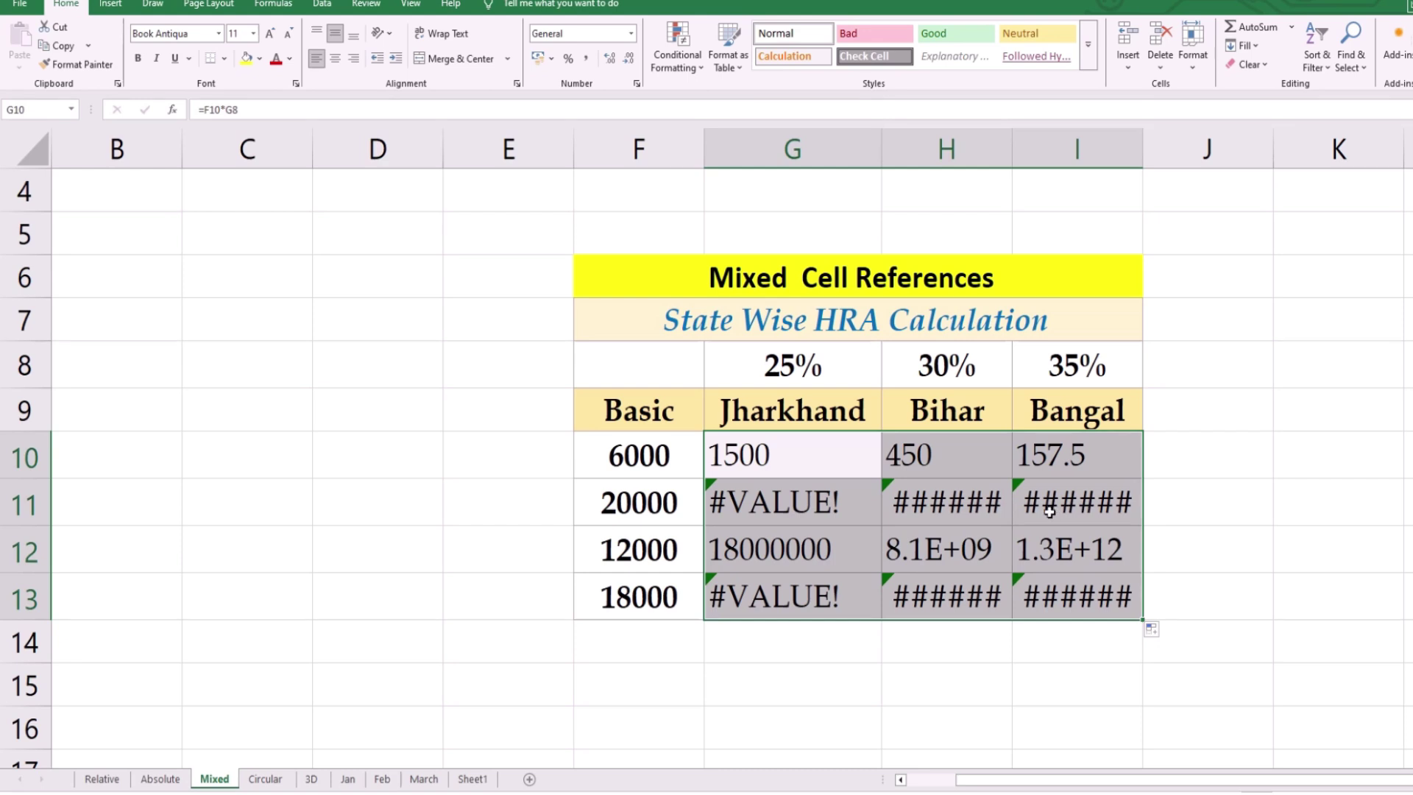
Examine the references in H10's copied formula against the first basic salary and the state percentages needed across row 10
double_click(973, 455)
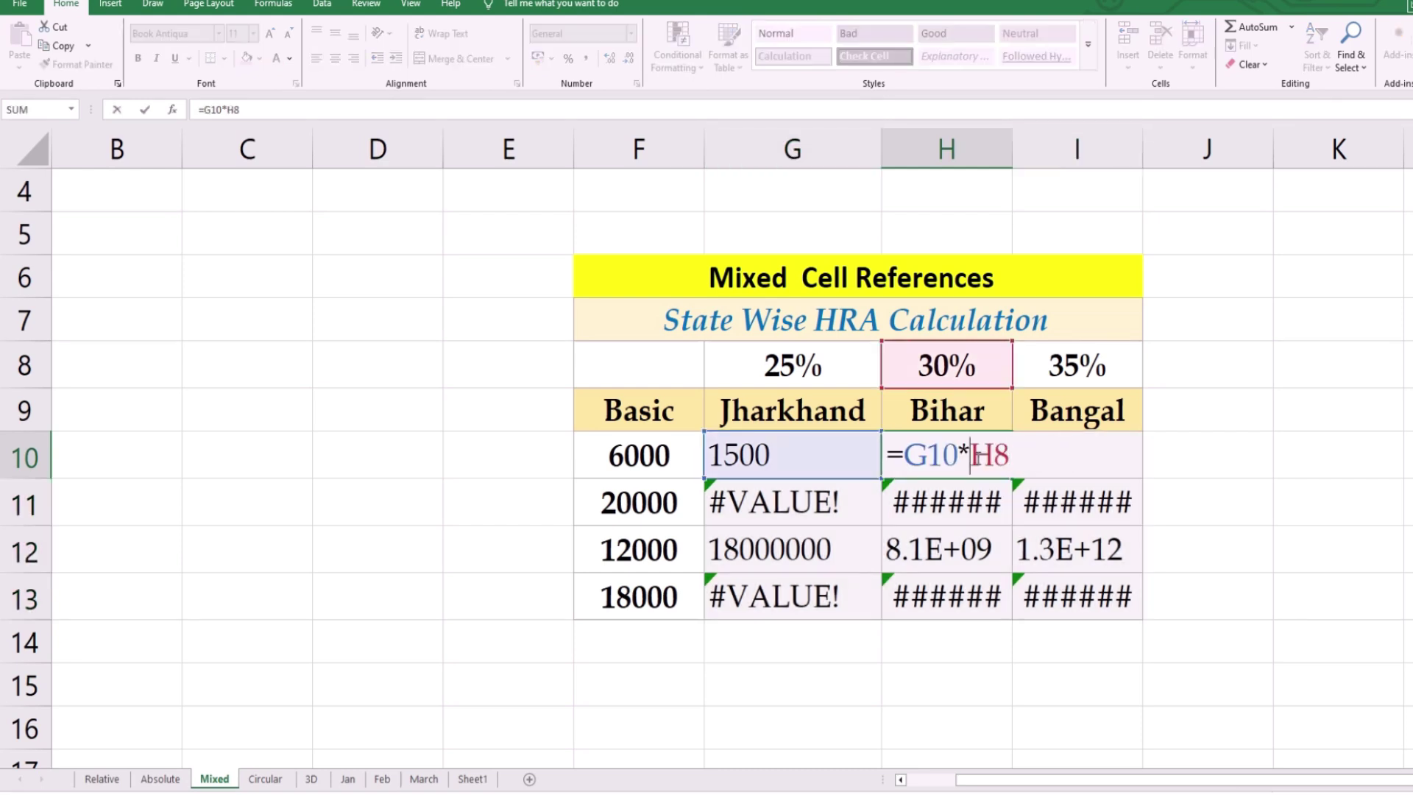
key(Escape)
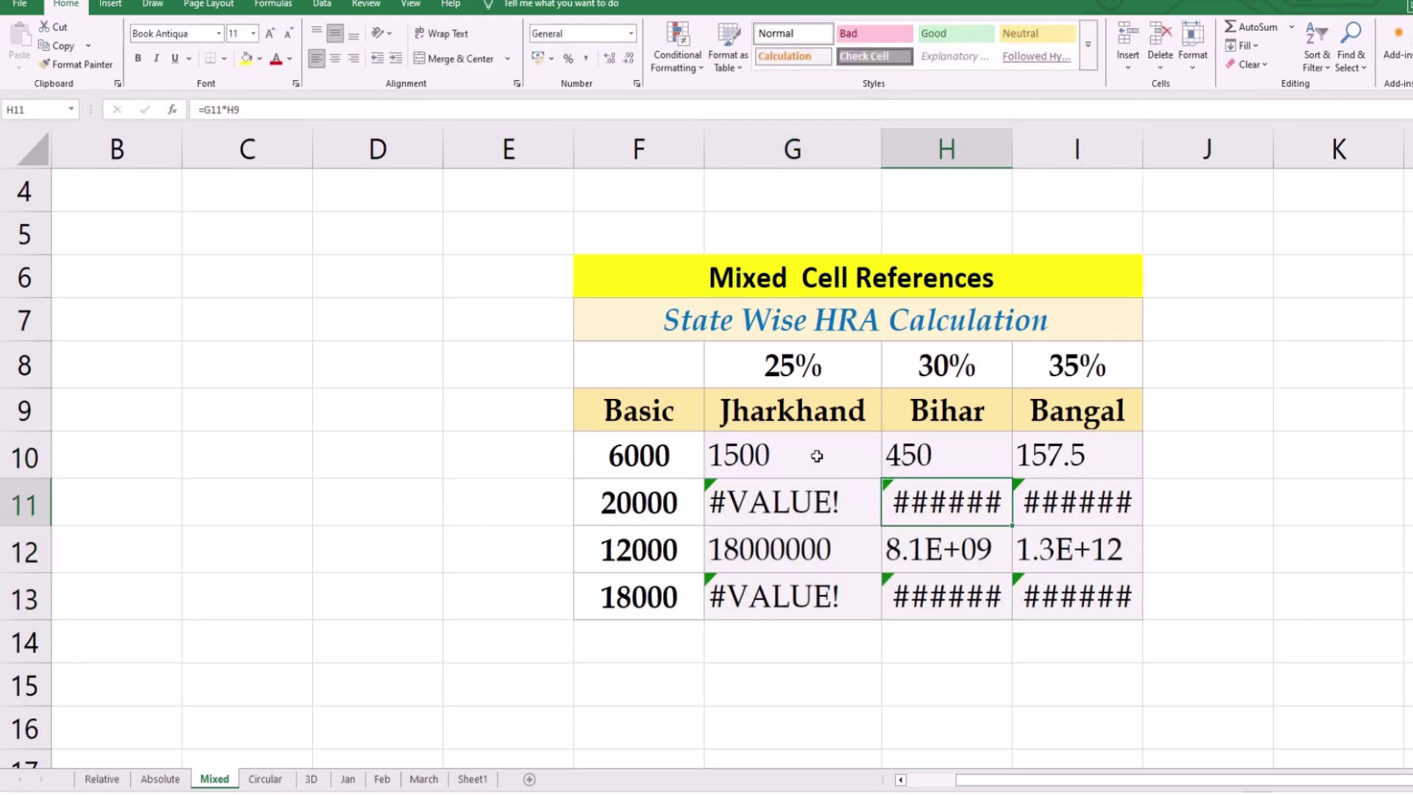
drag(812, 451, 1099, 468)
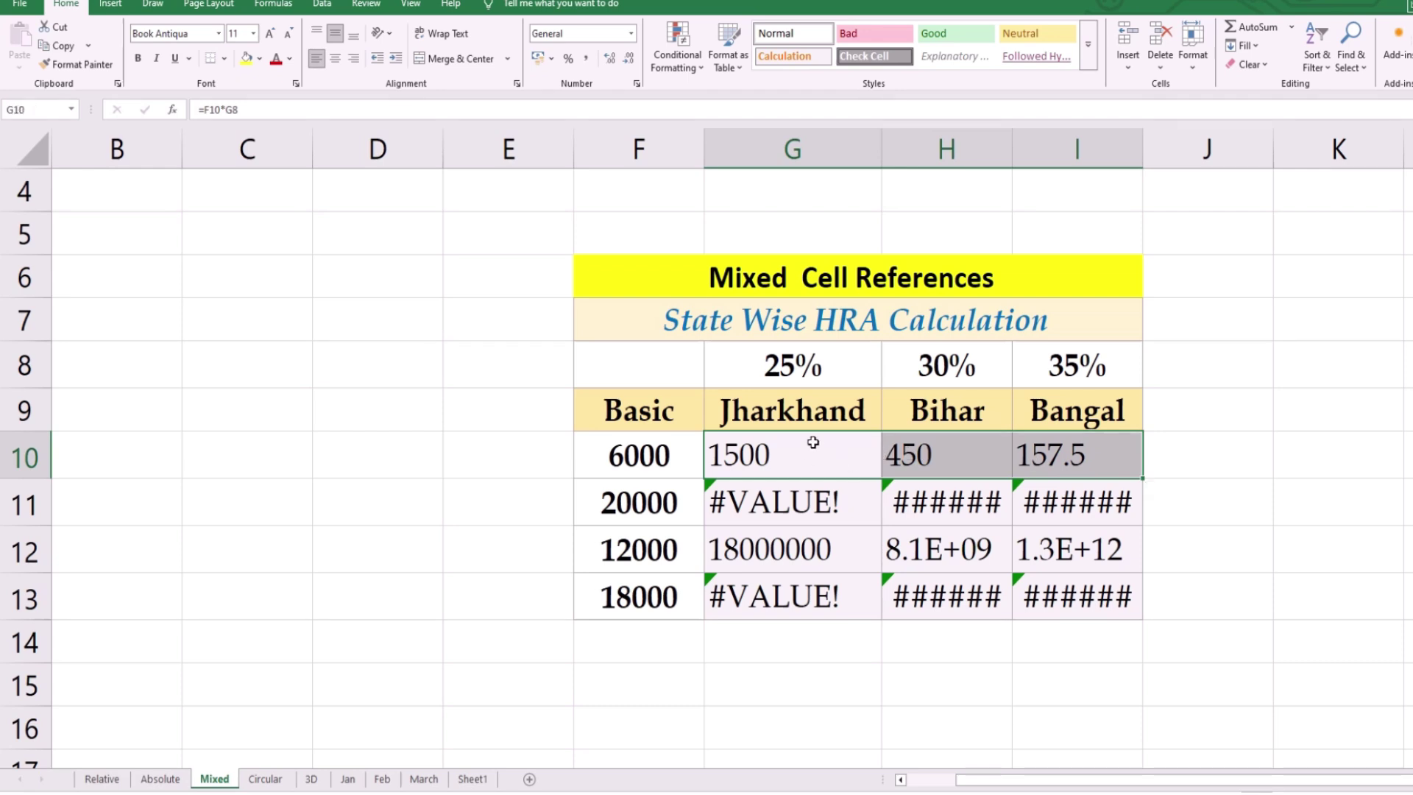
click(632, 454)
click(758, 377)
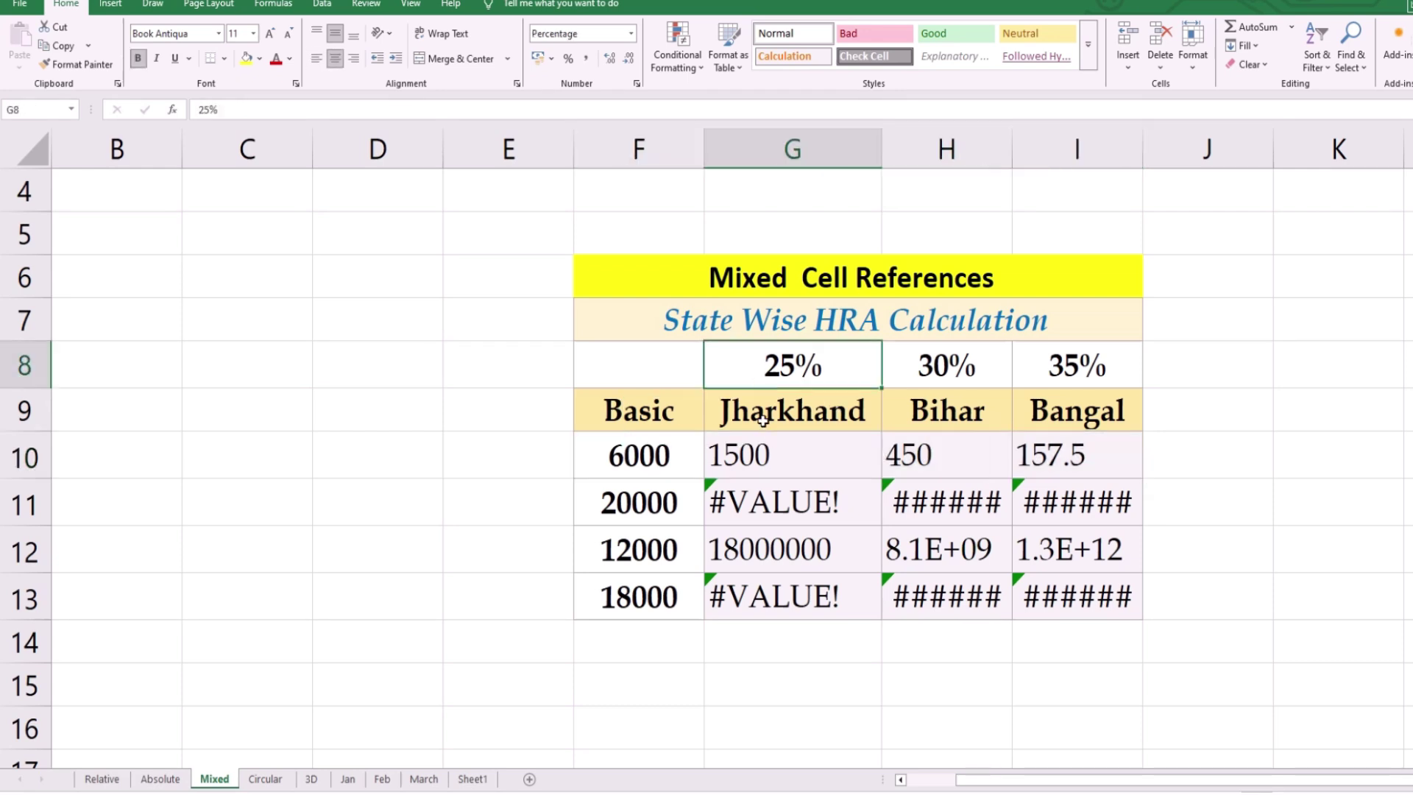
click(761, 454)
click(957, 371)
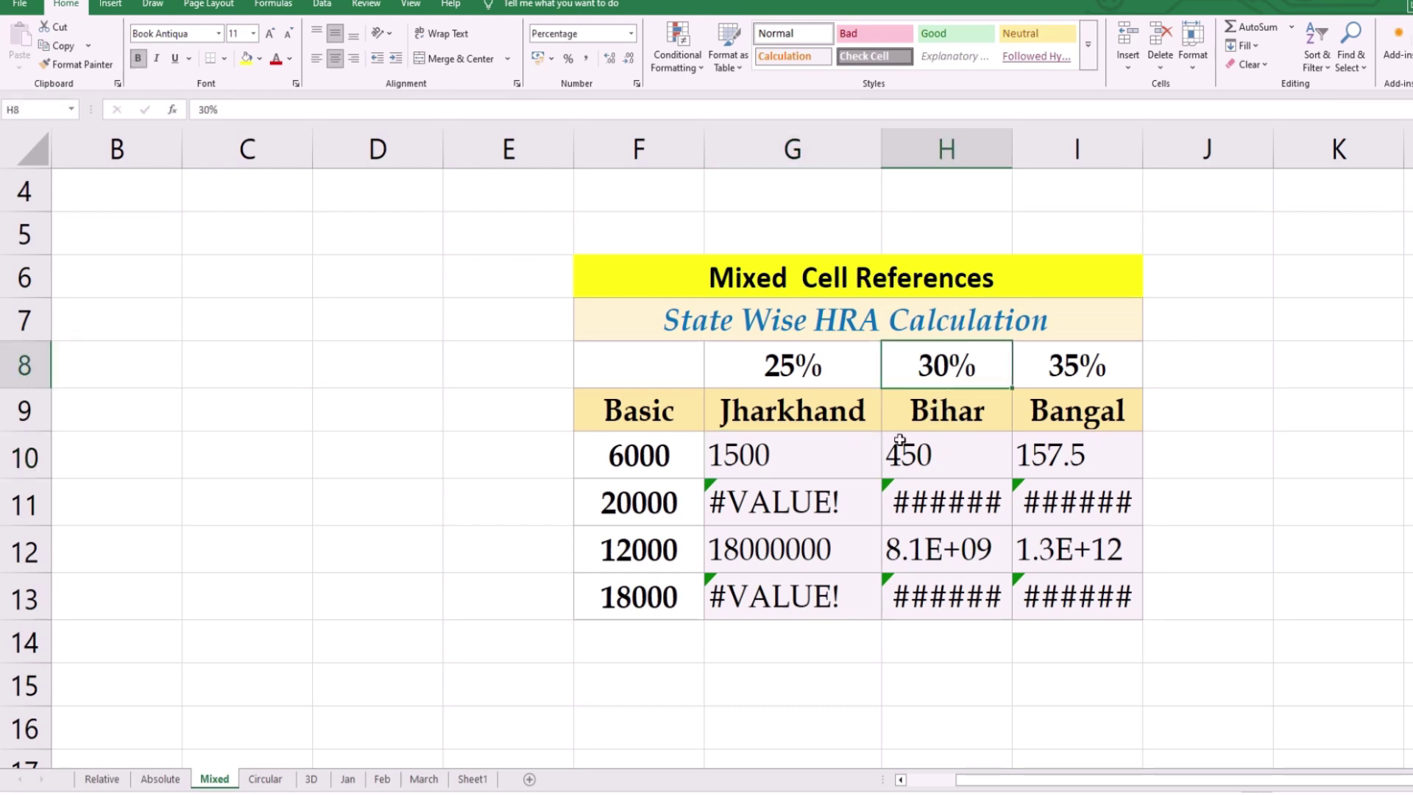
click(760, 456)
click(952, 380)
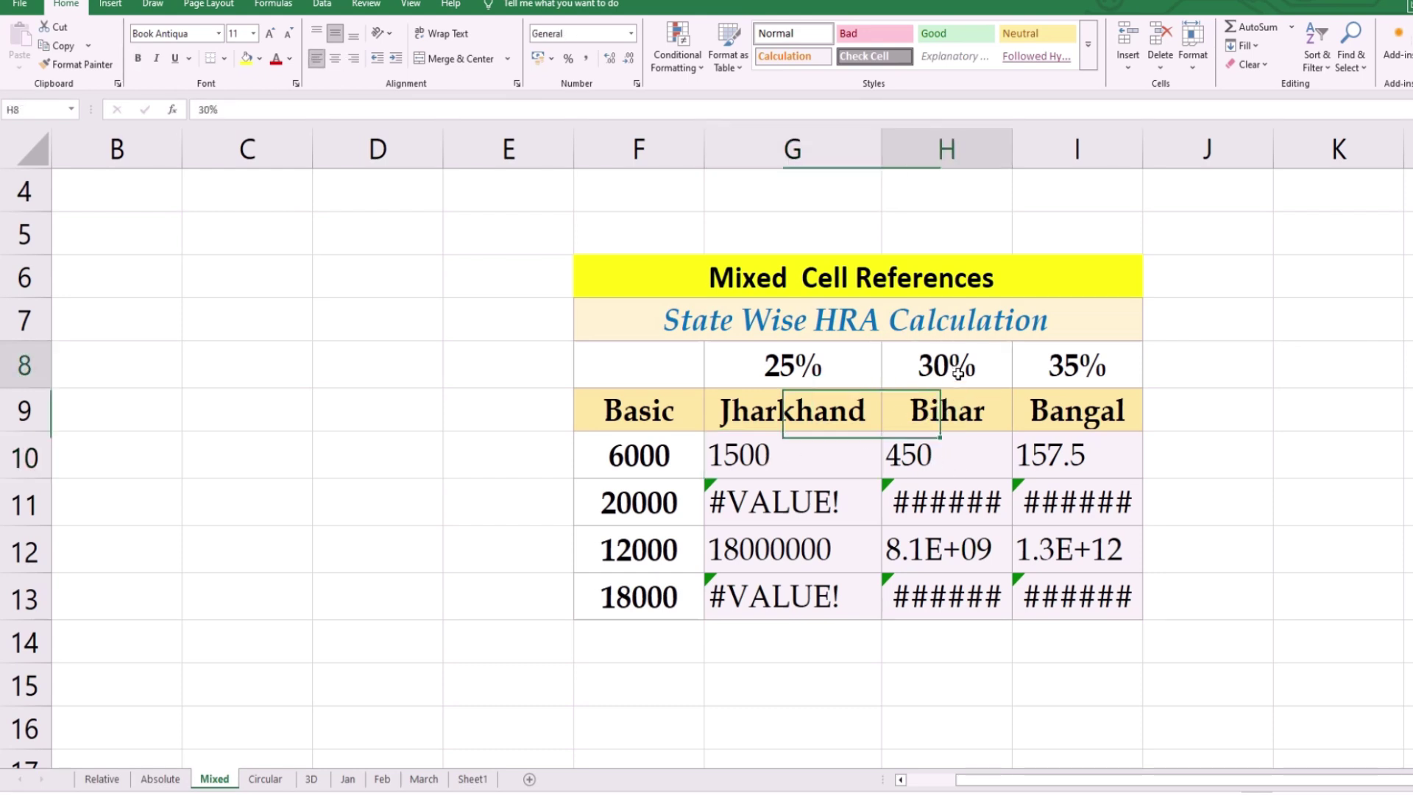
click(947, 453)
double_click(947, 453)
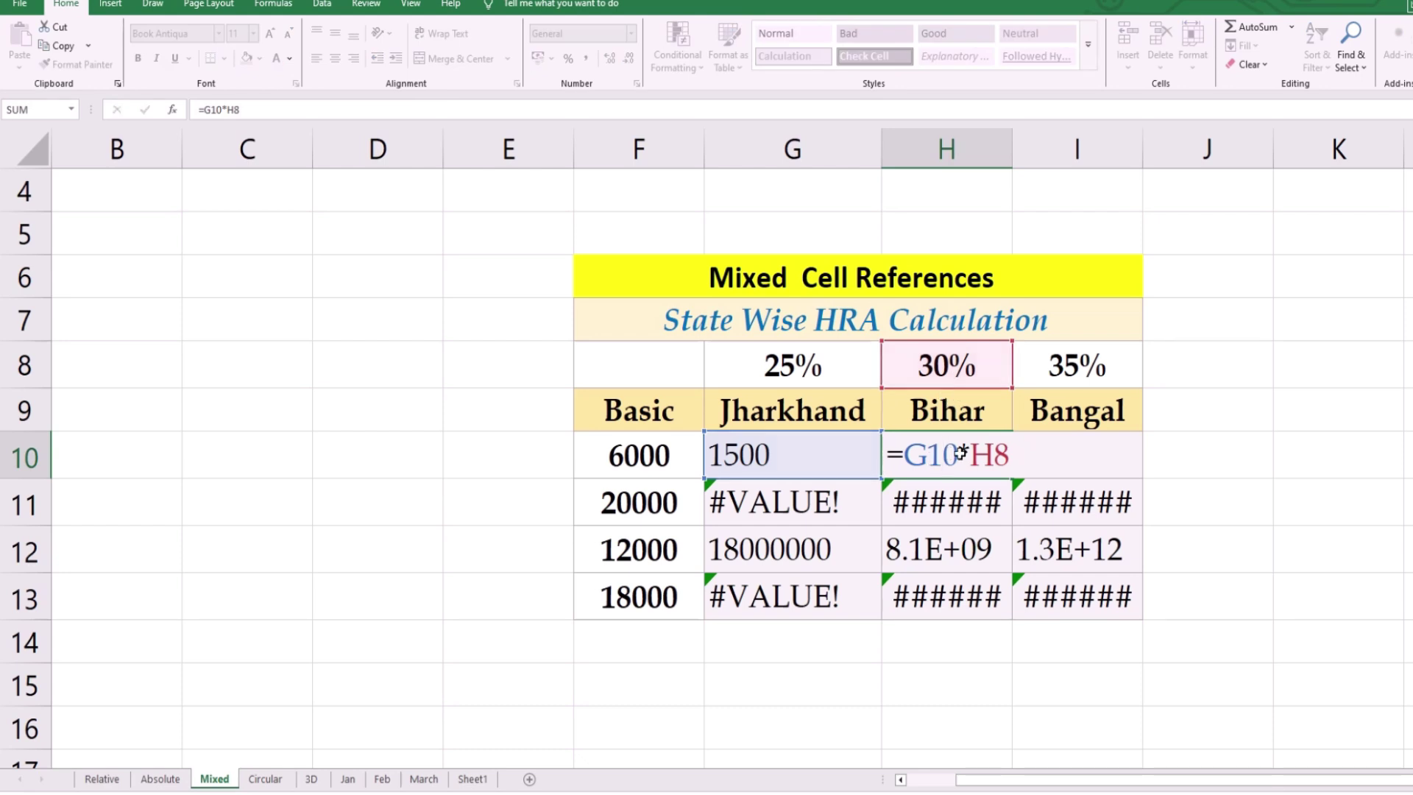
key(Return)
Change the HRA formula in G10 to the mixed-reference form =$F10*G$8 and fill it through I13
click(788, 459)
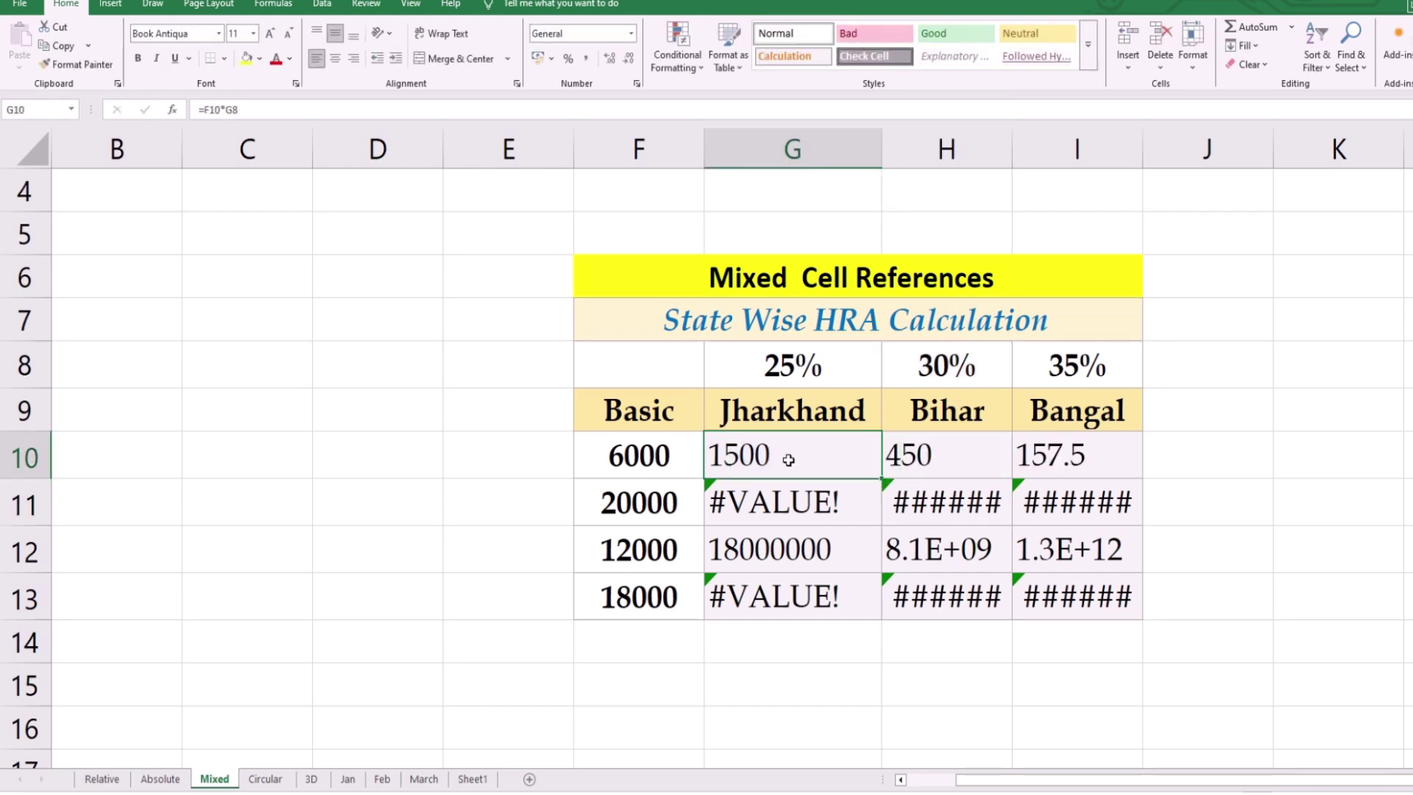
double_click(788, 460)
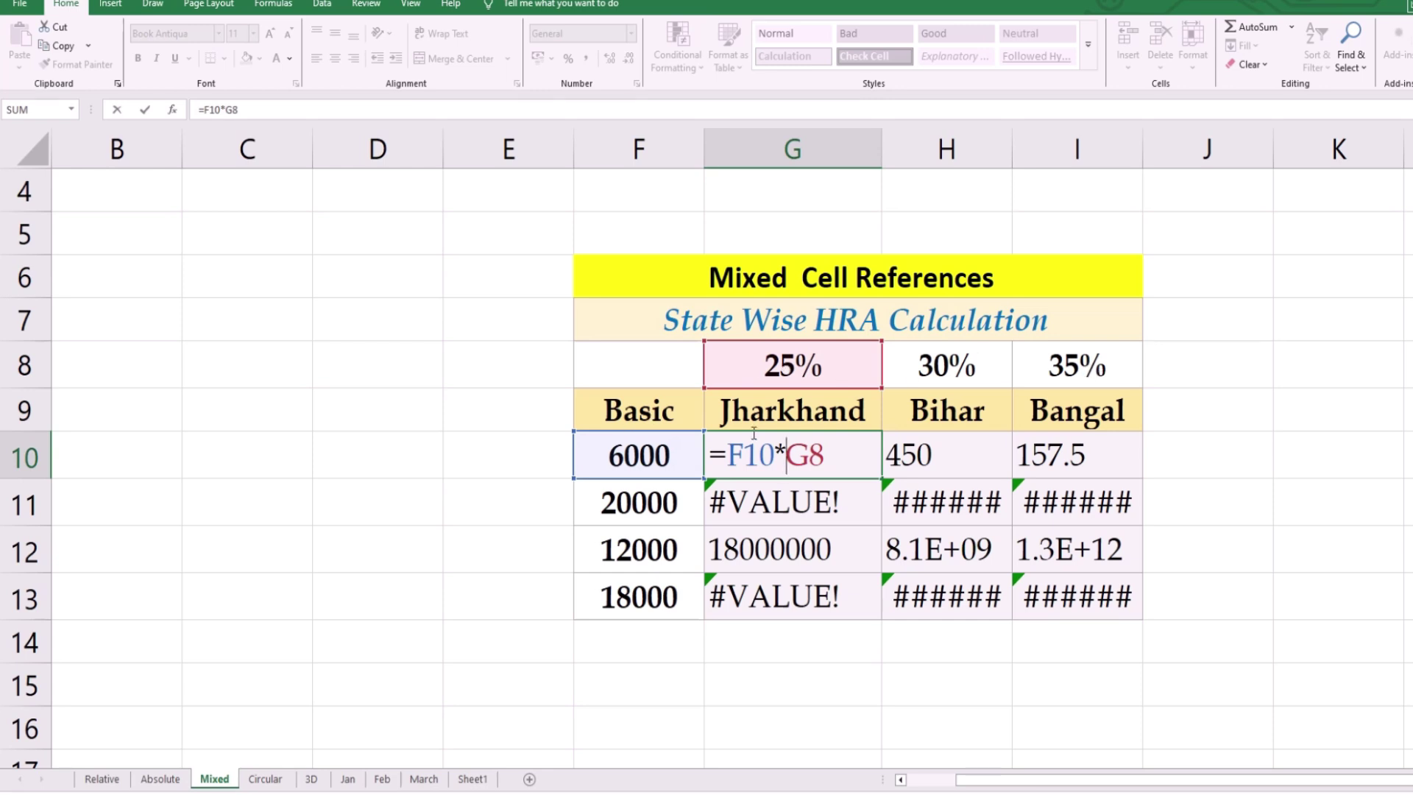
click(727, 455)
text($)
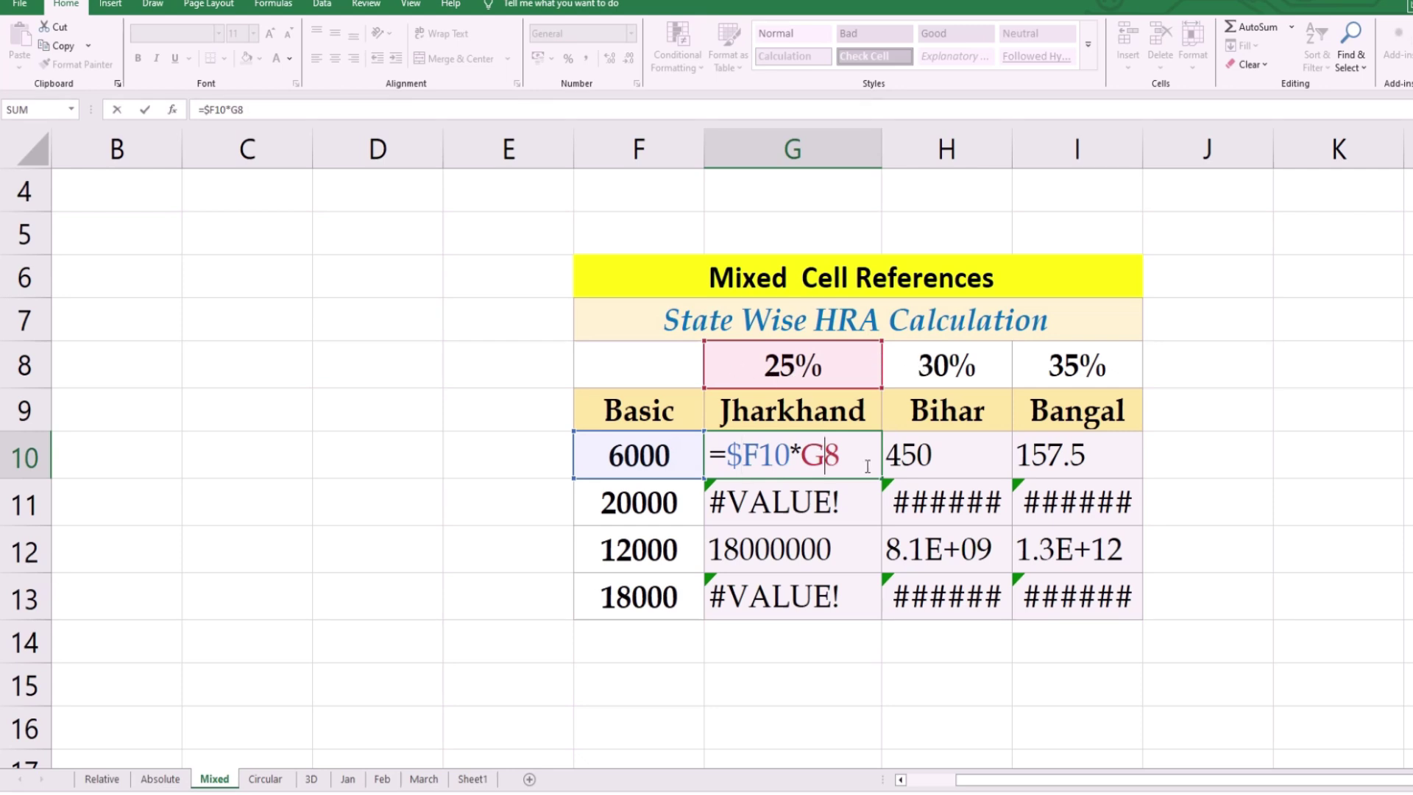
text($)
key(Return)
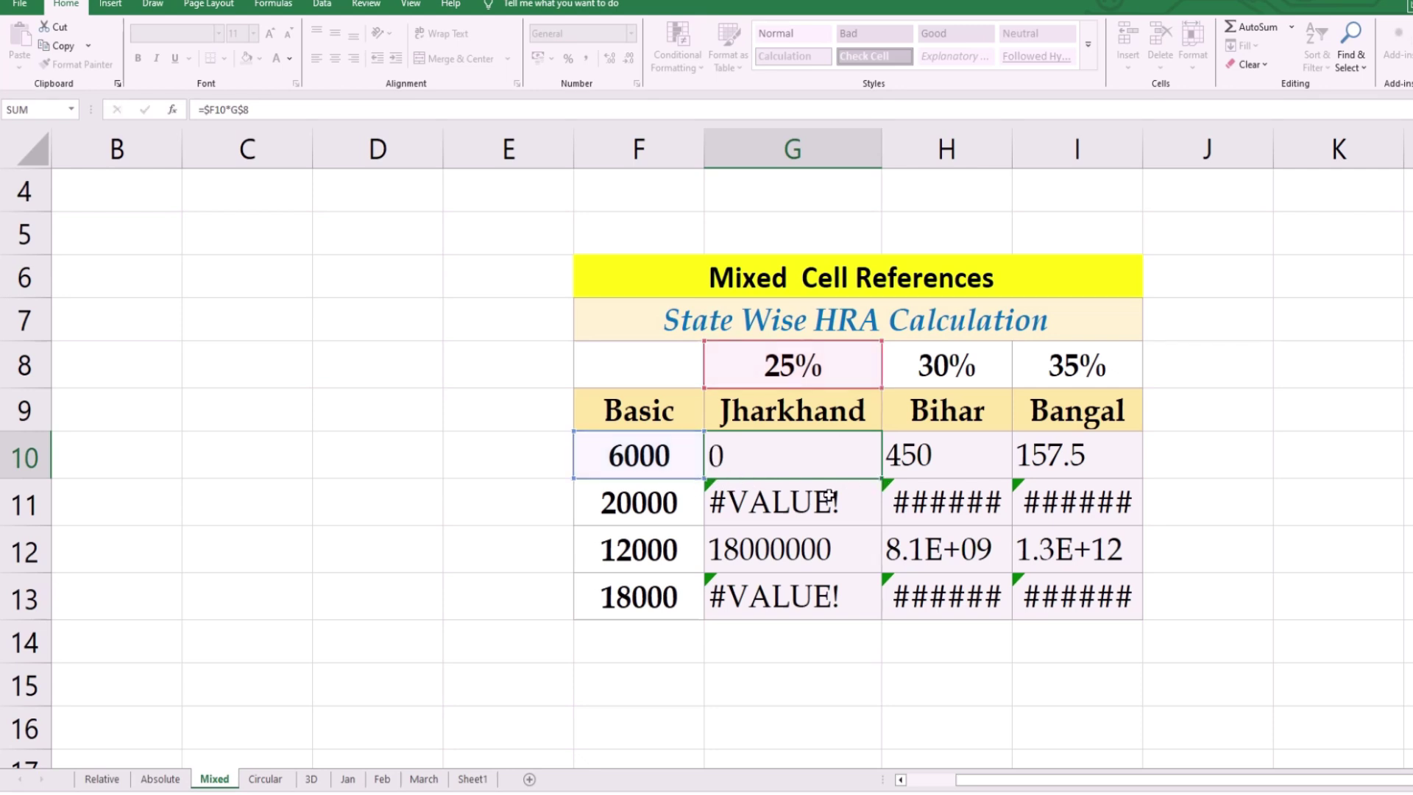
click(856, 458)
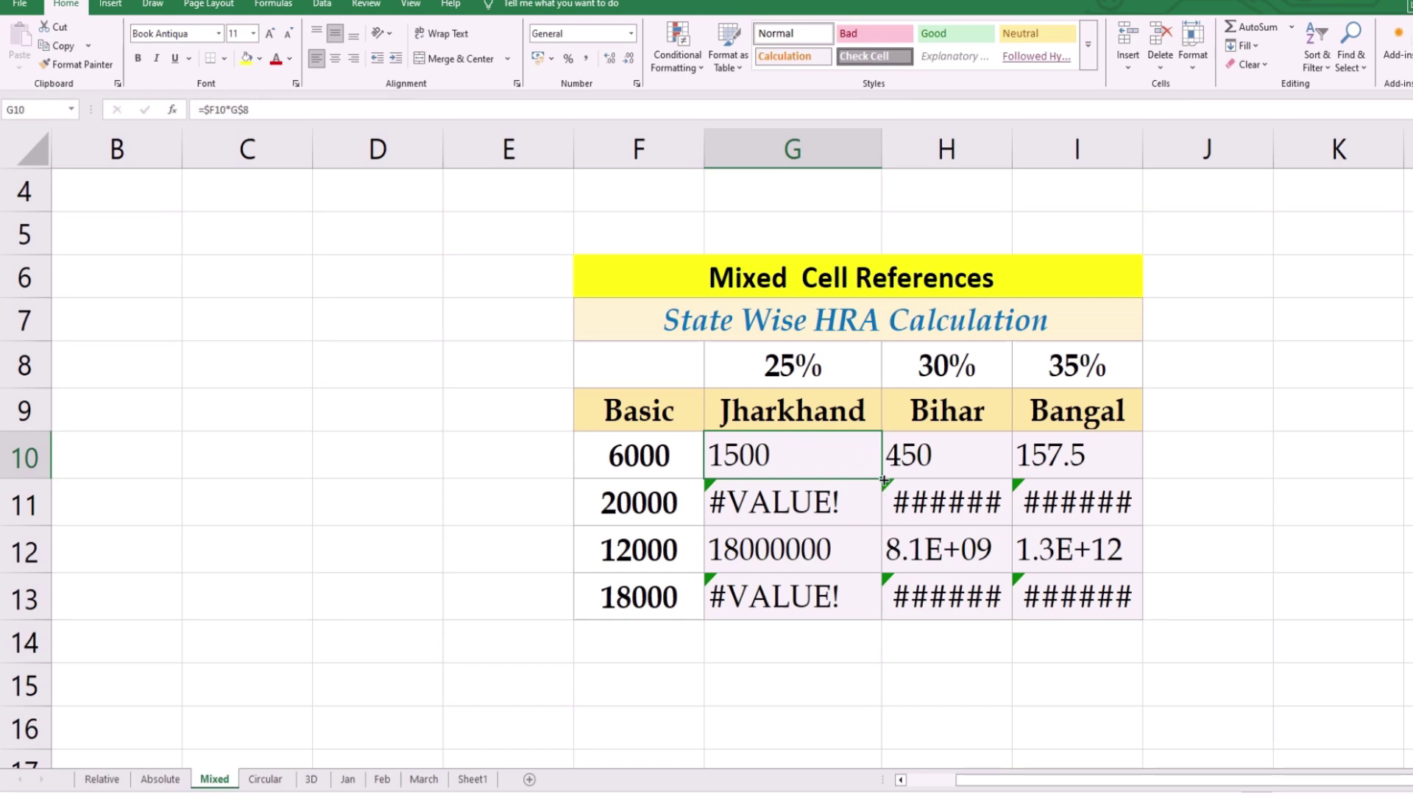
drag(882, 492, 1060, 609)
Check which basic salary and percentage cells the filled HRA formulas in H11, I13 and G11 reference
click(953, 502)
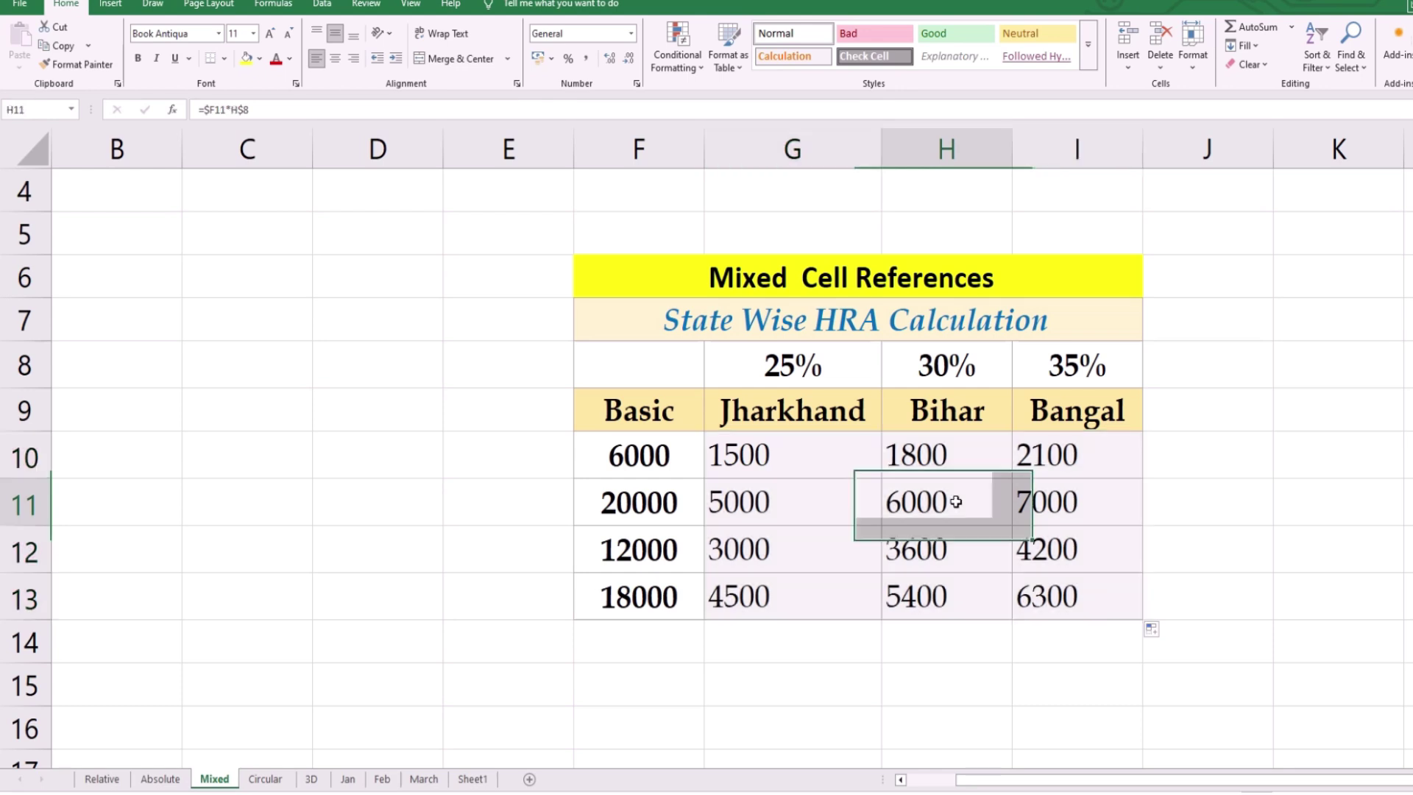
double_click(938, 501)
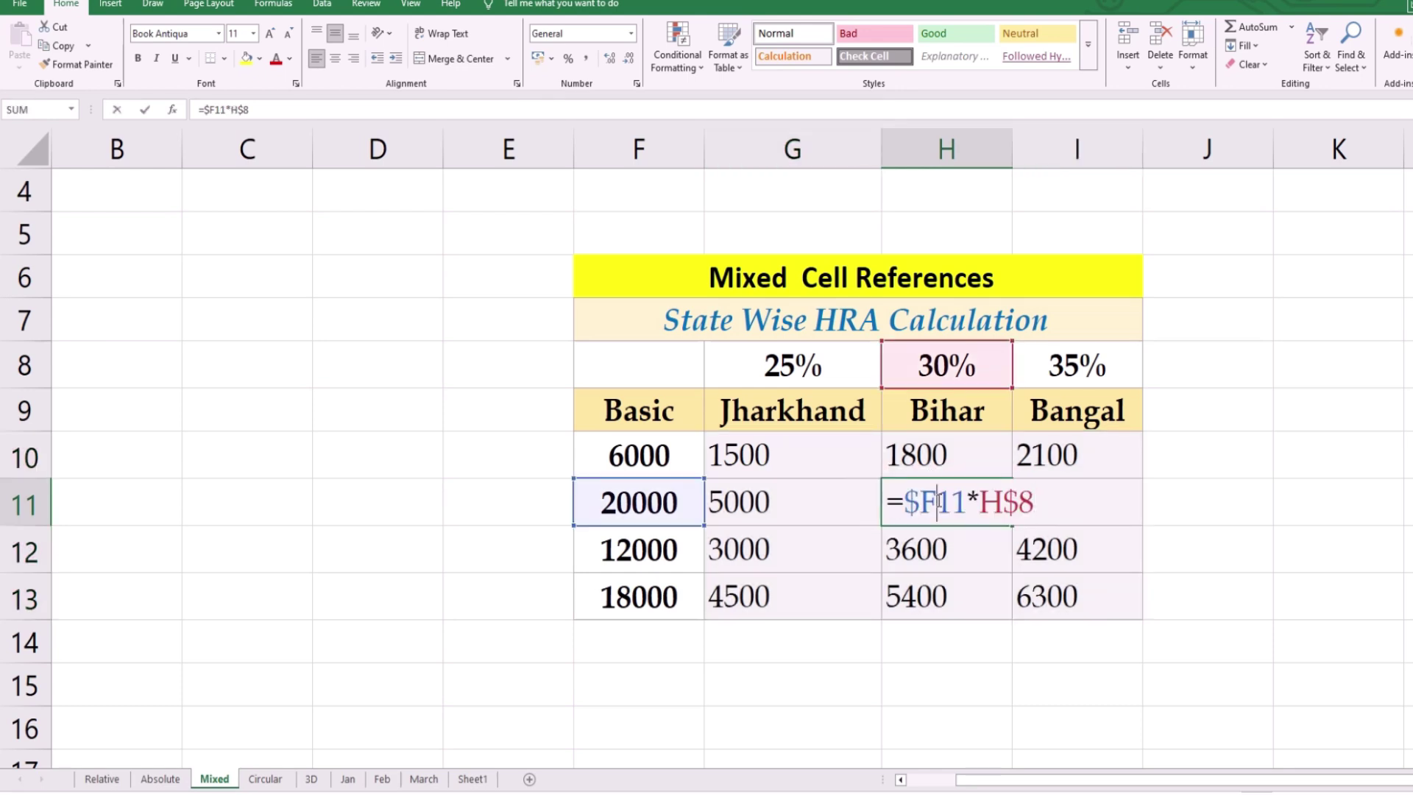
click(1005, 503)
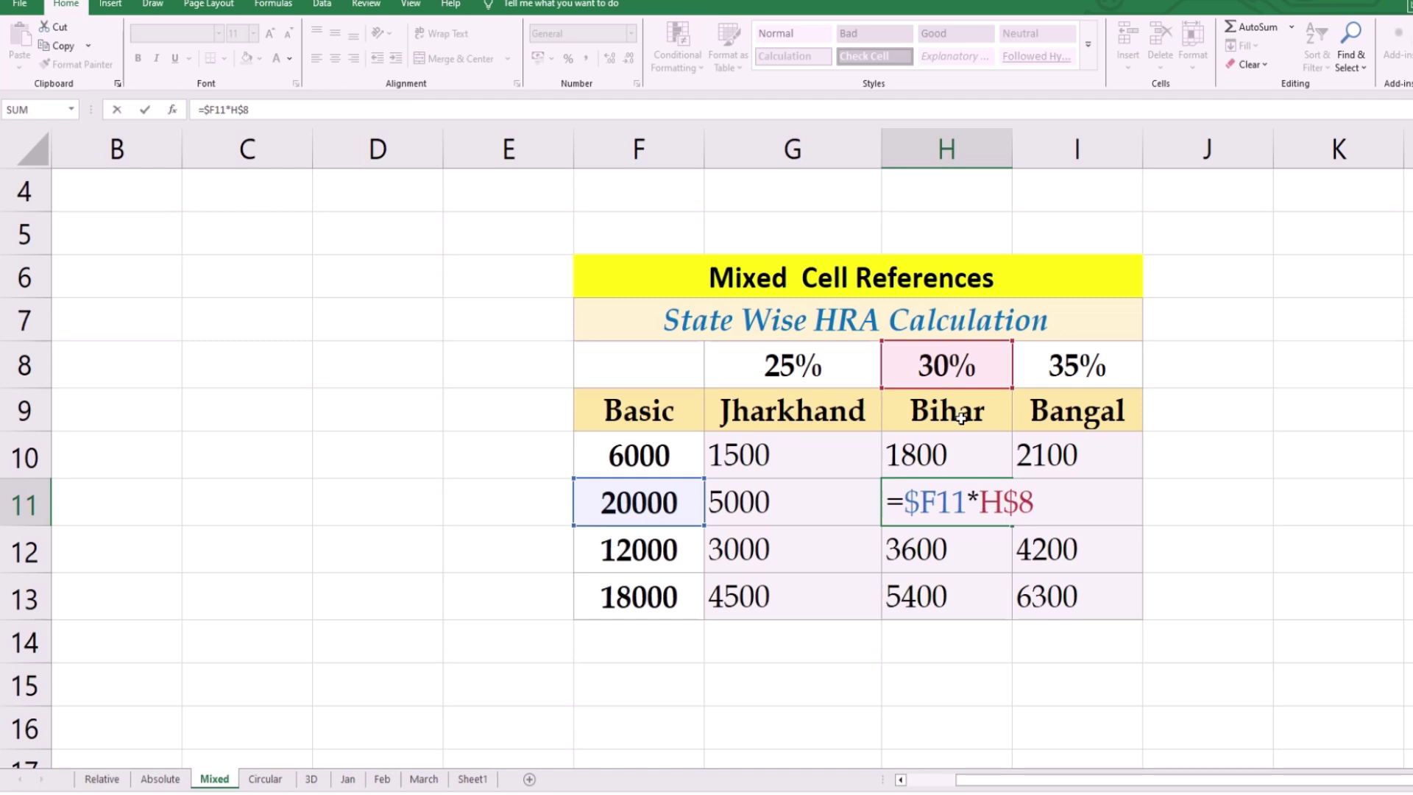
key(Return)
double_click(1049, 594)
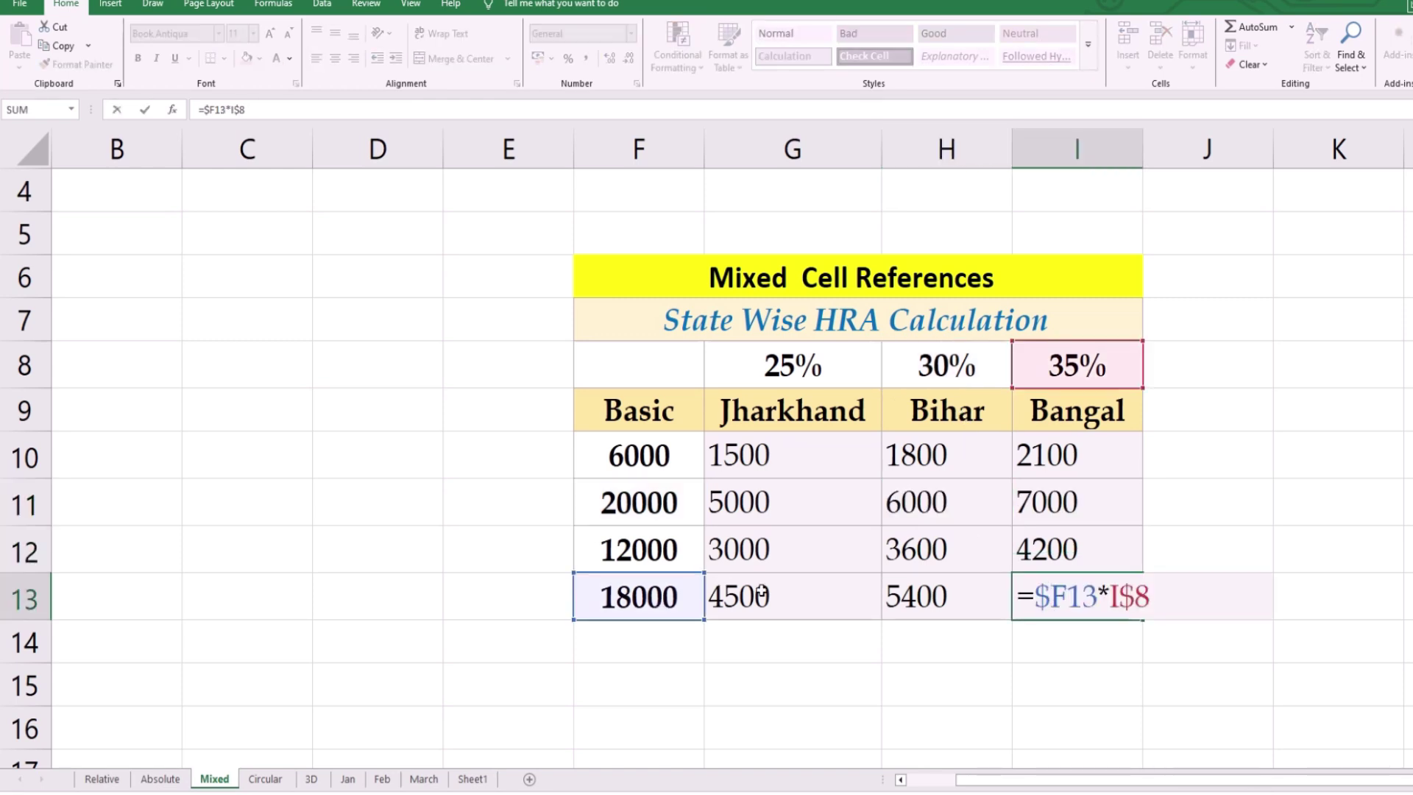
key(Return)
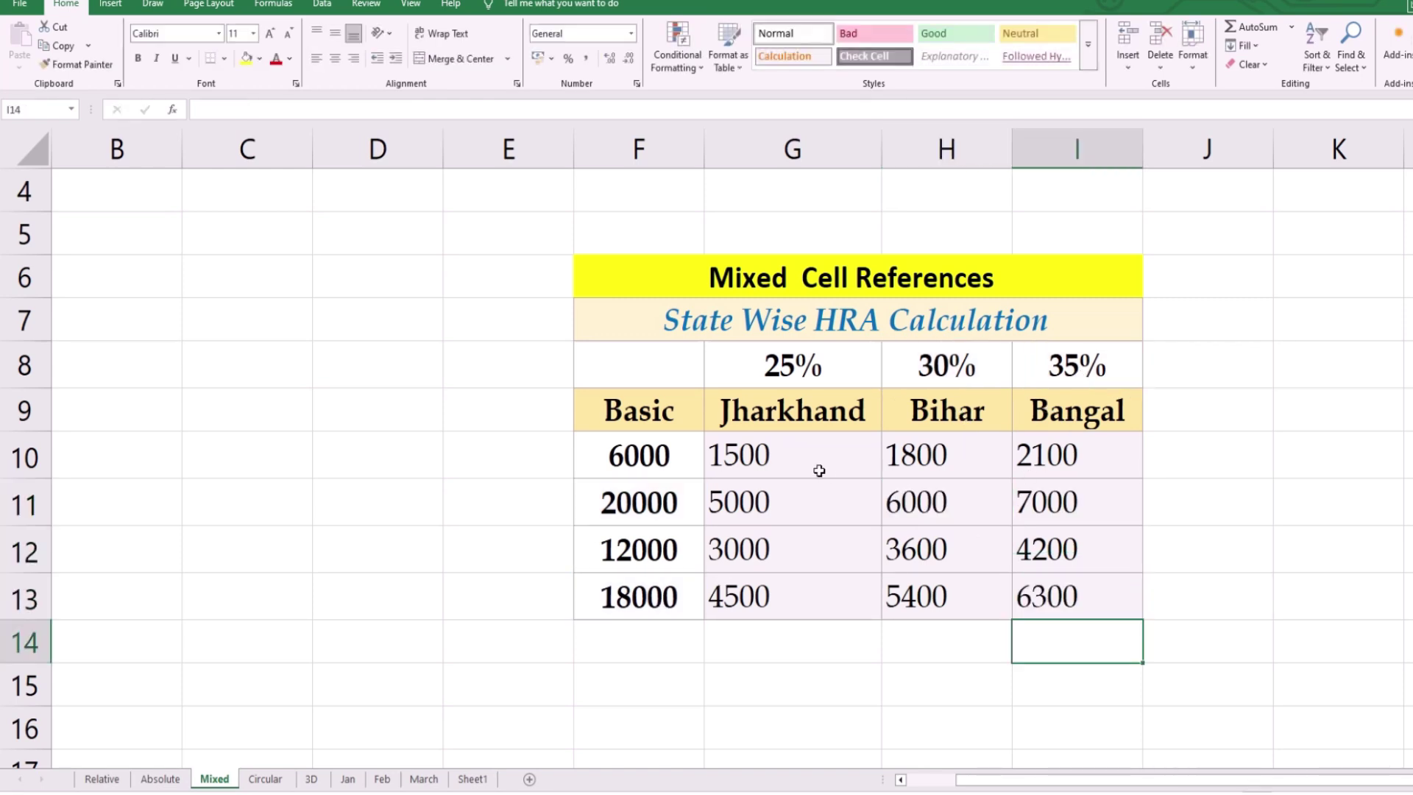
double_click(790, 501)
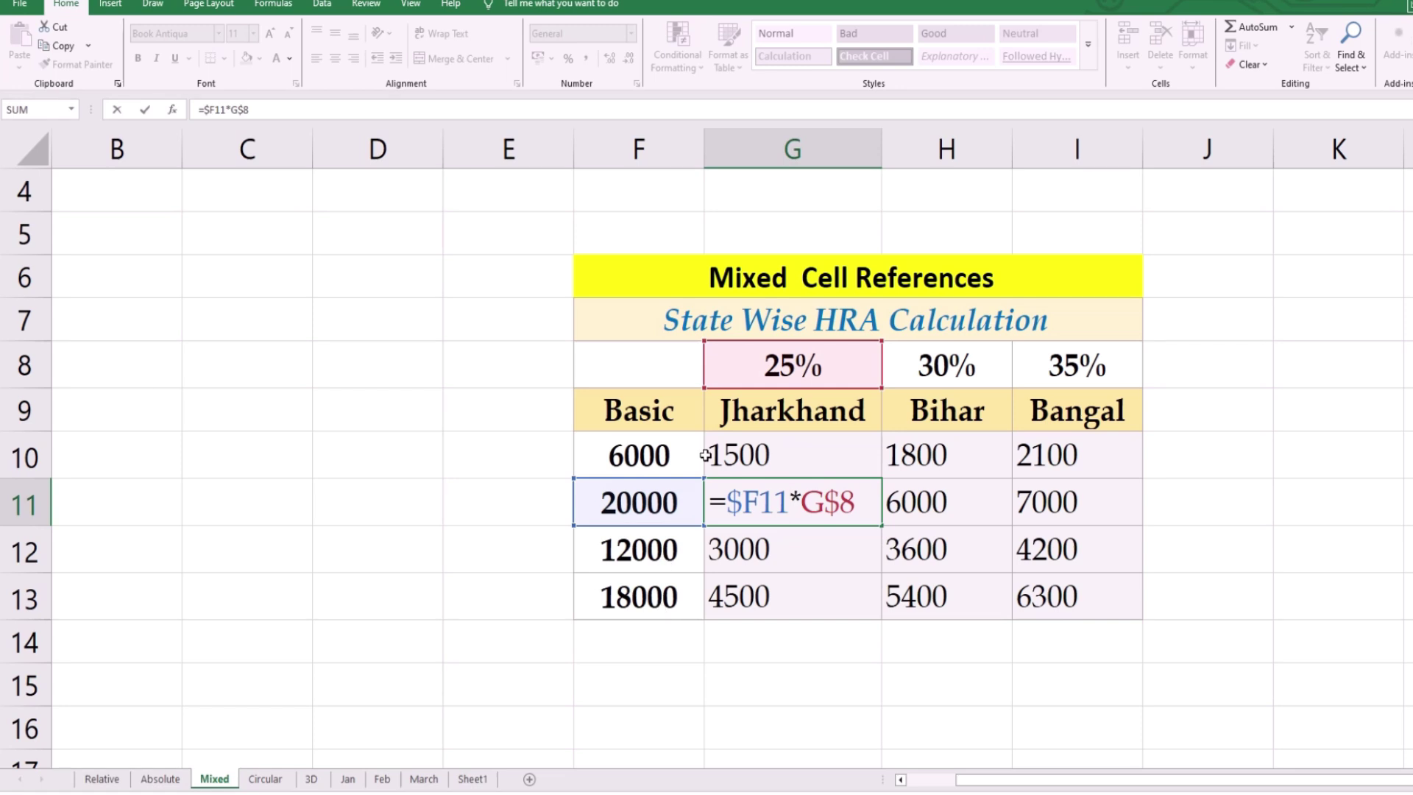
key(Return)
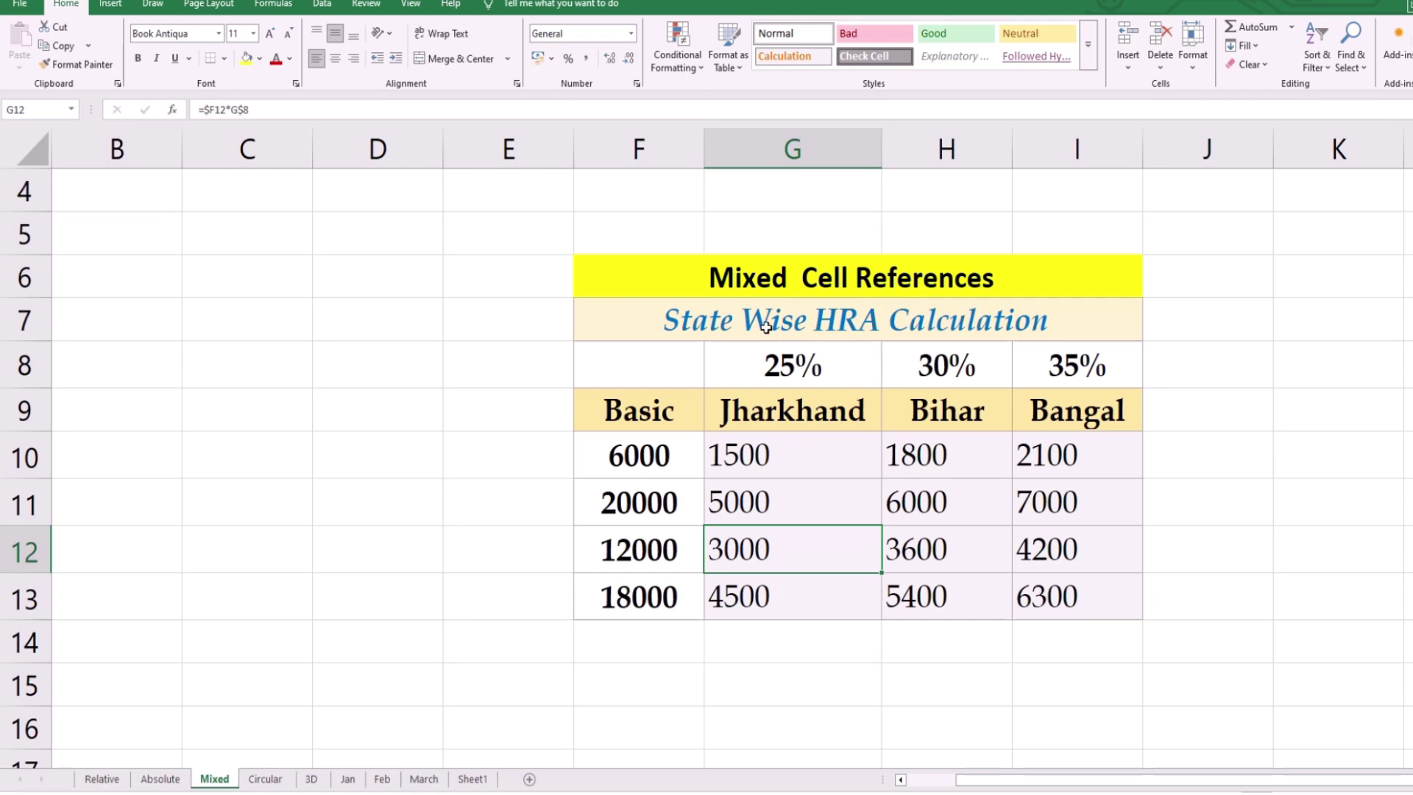
On the Circular sheet, examine the revenue, cost, bonus and profit cells and the note defining profit and bonus
click(265, 781)
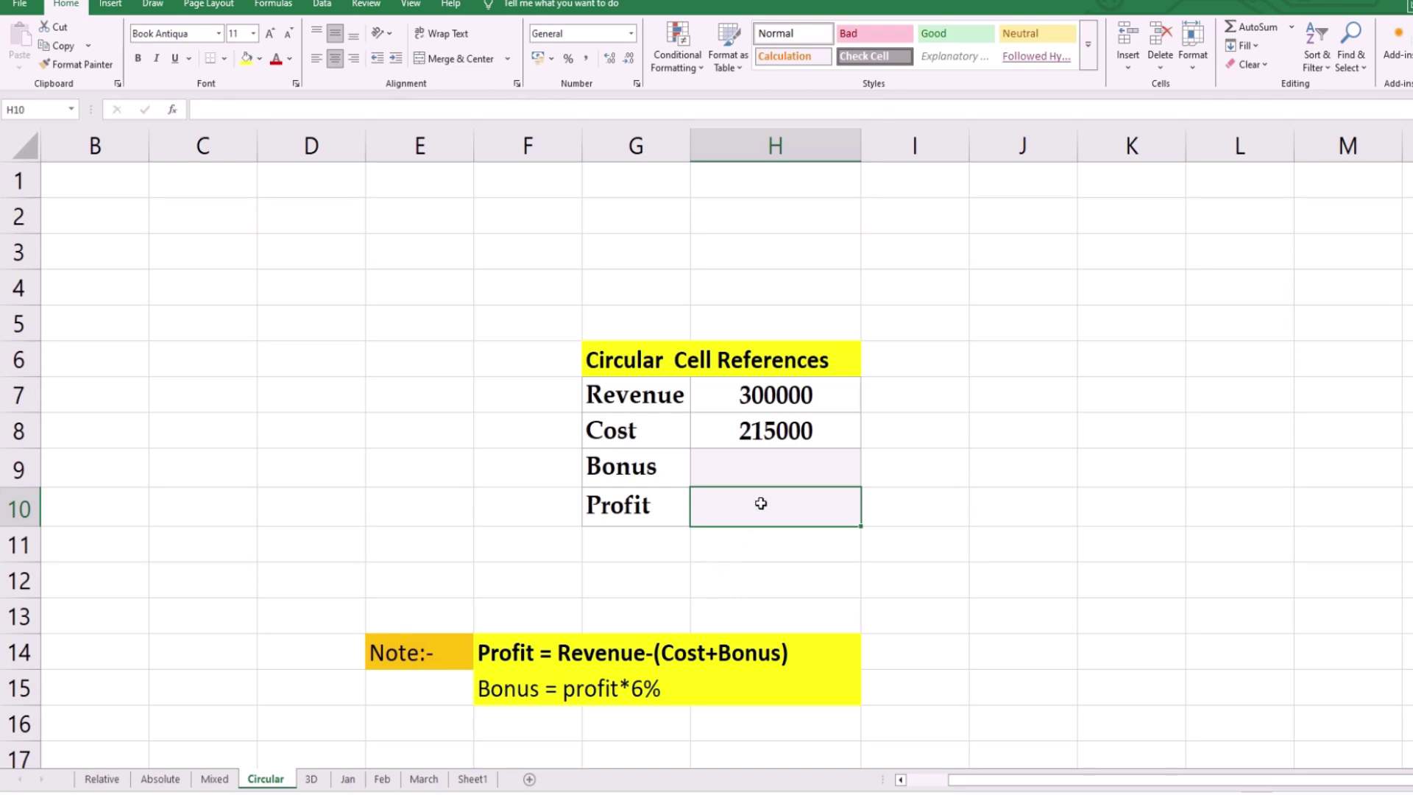
click(775, 479)
click(756, 392)
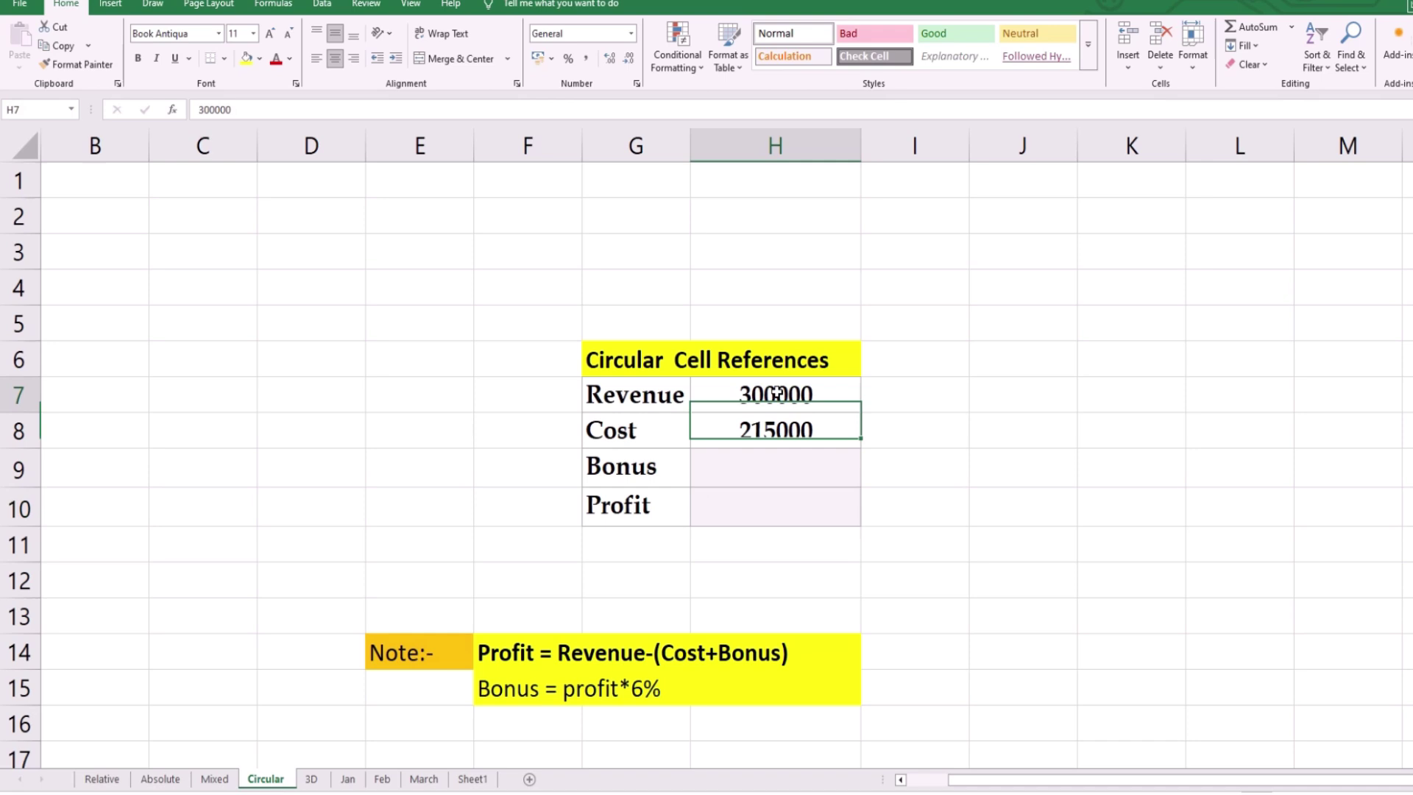
click(773, 431)
click(784, 471)
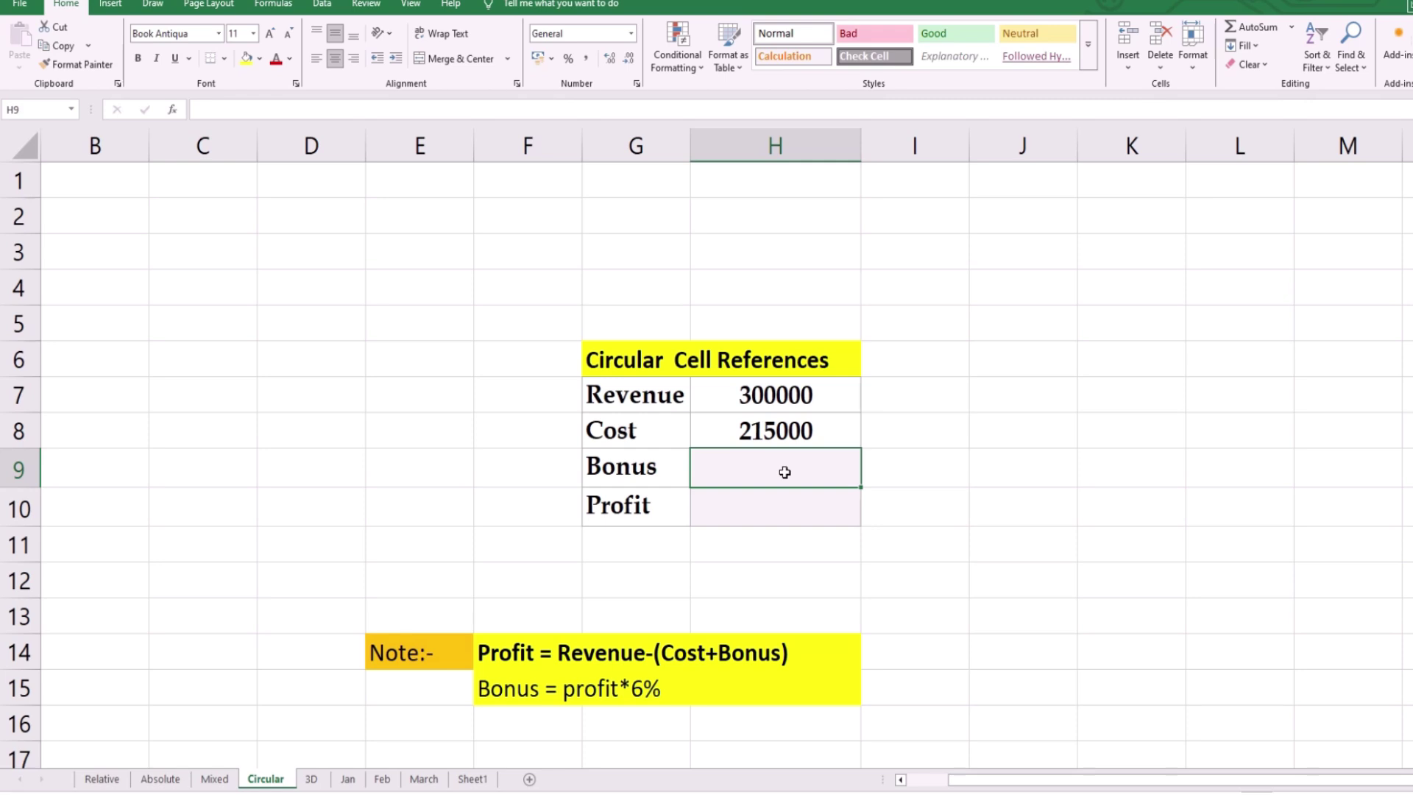
click(762, 510)
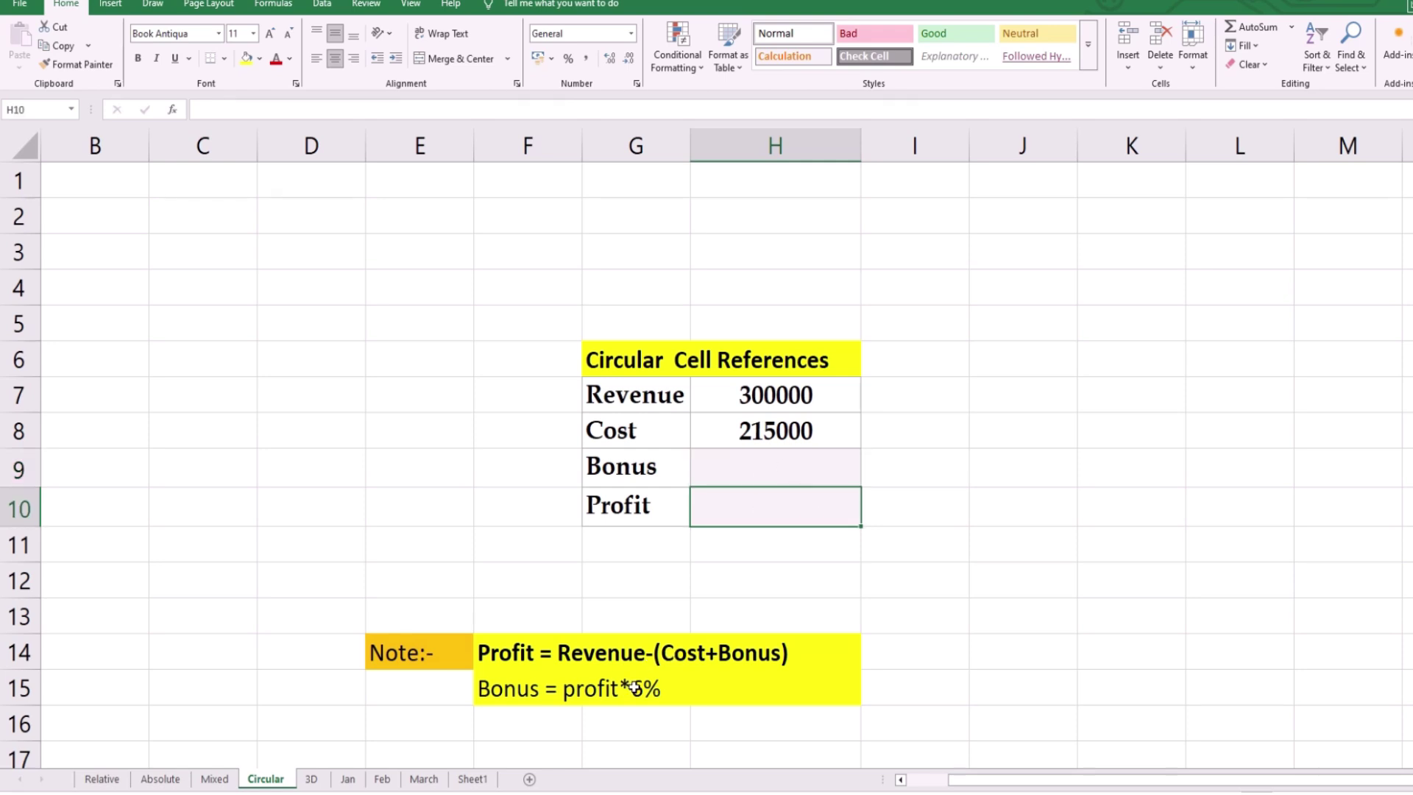
click(761, 463)
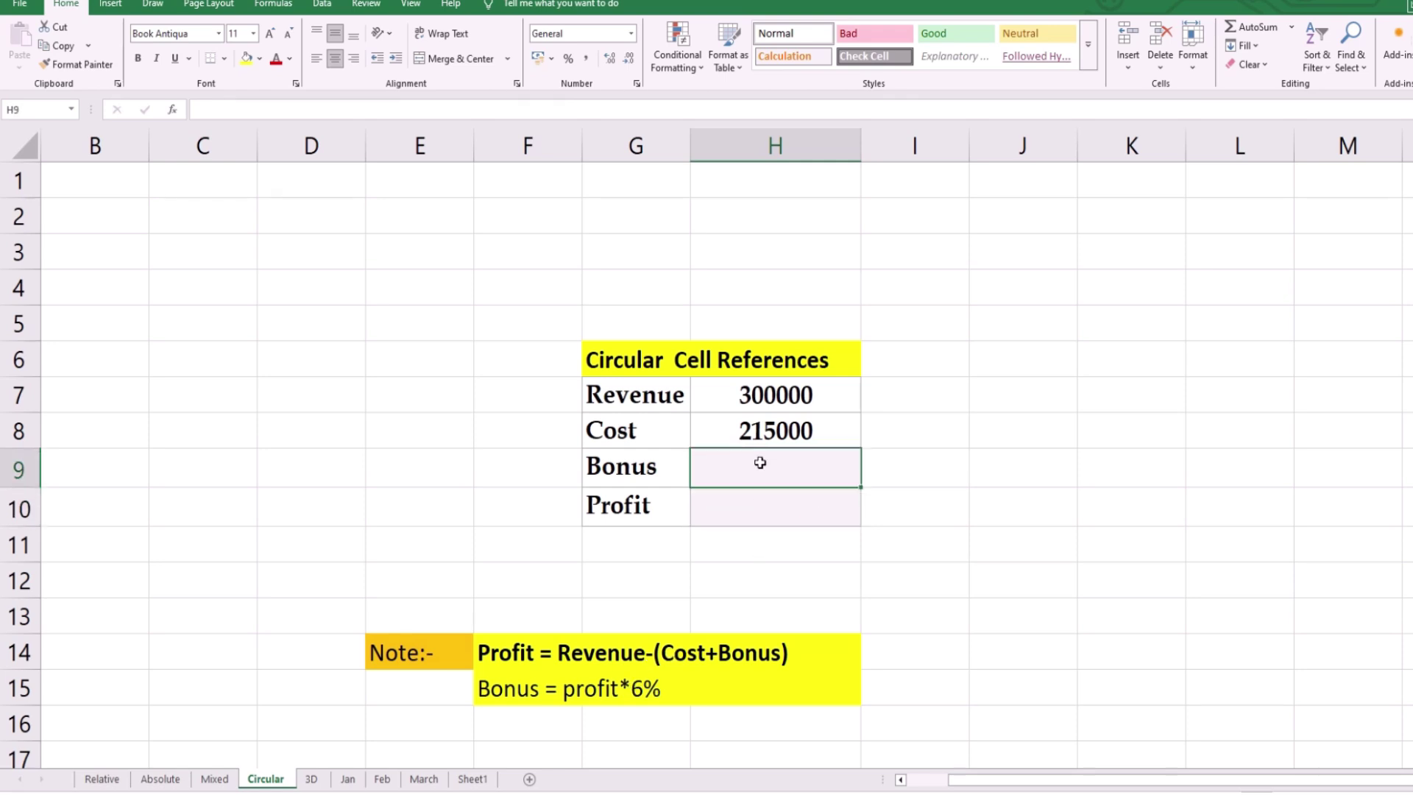
Calculate the profit in H10 from revenue, cost and bonus with the formula =H7-(H8+H9)
click(766, 509)
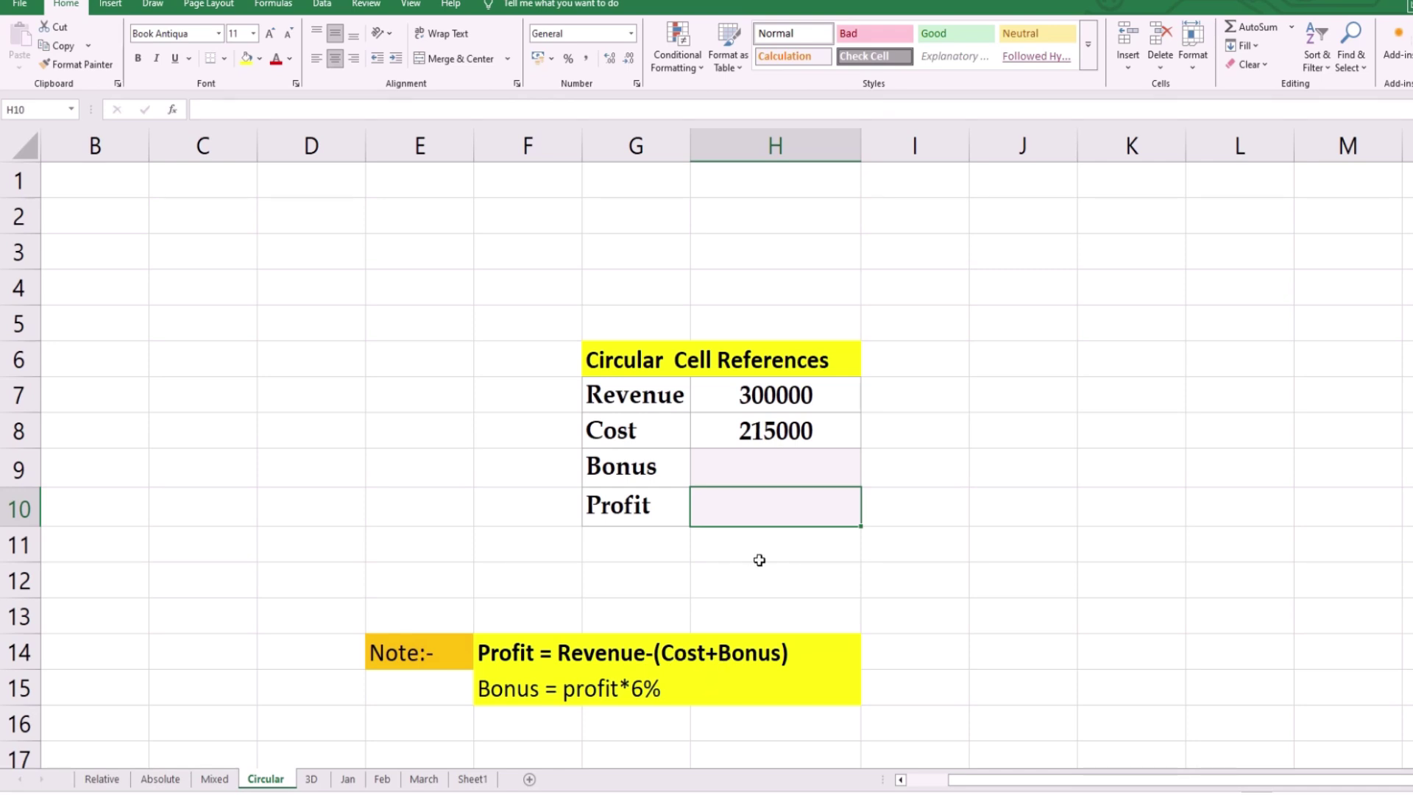
text(=)
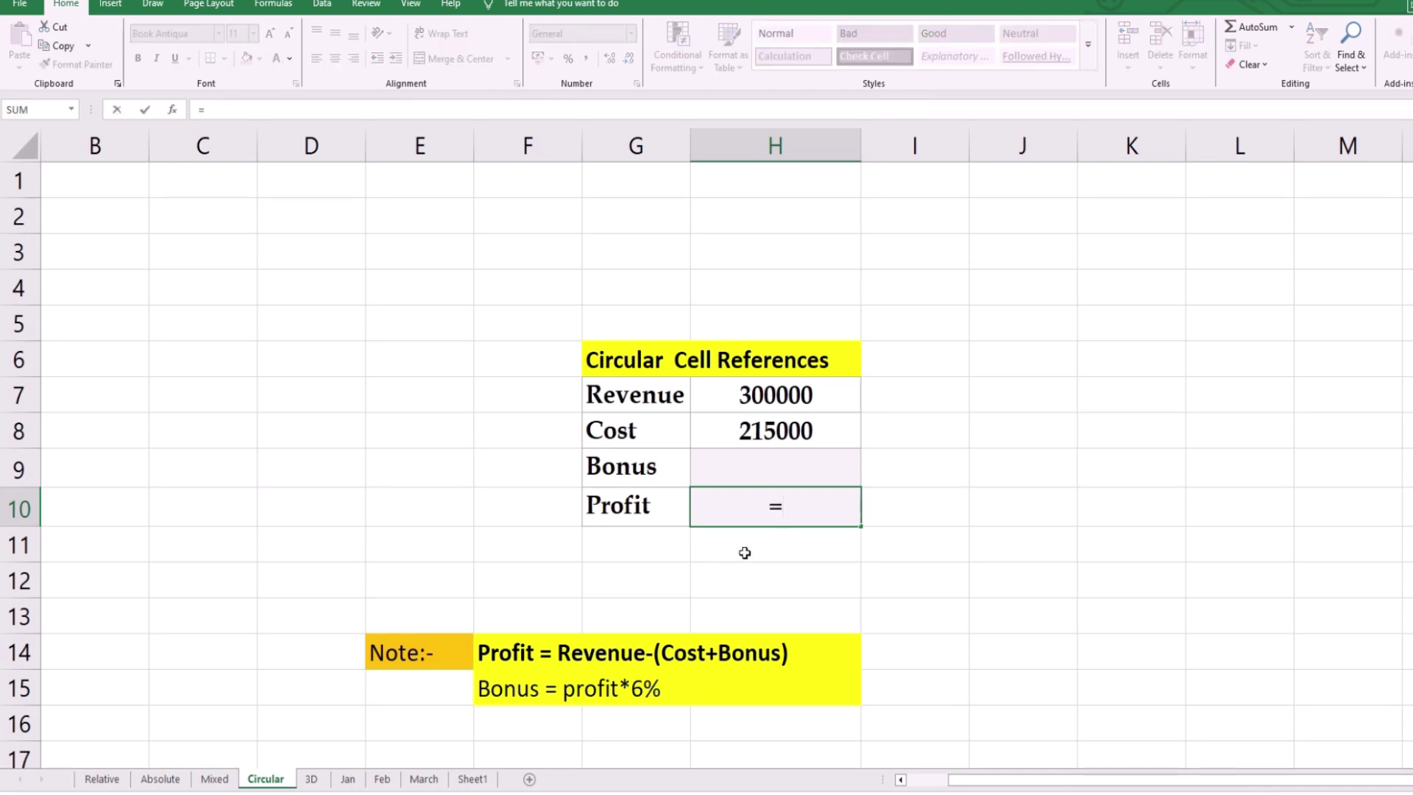
click(780, 394)
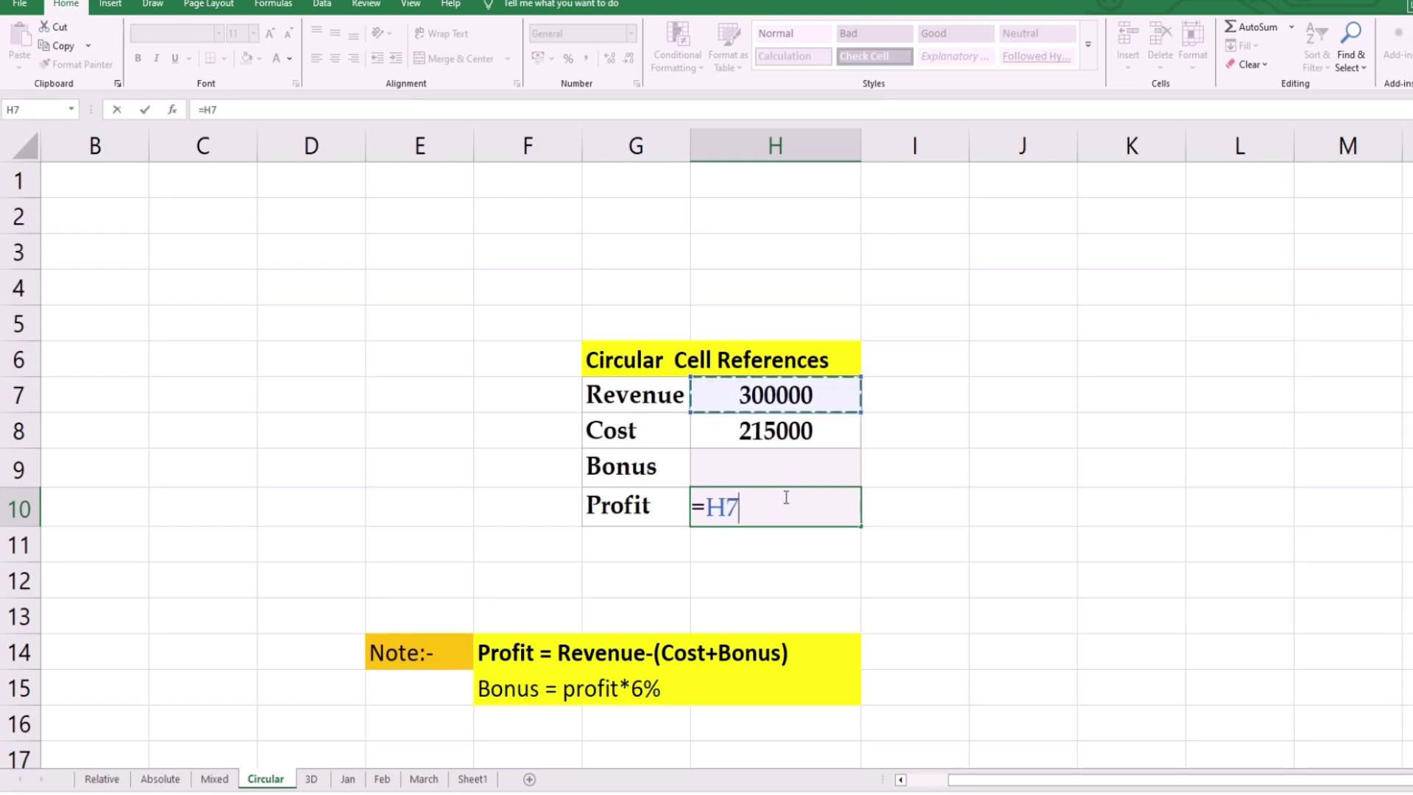
text(-()
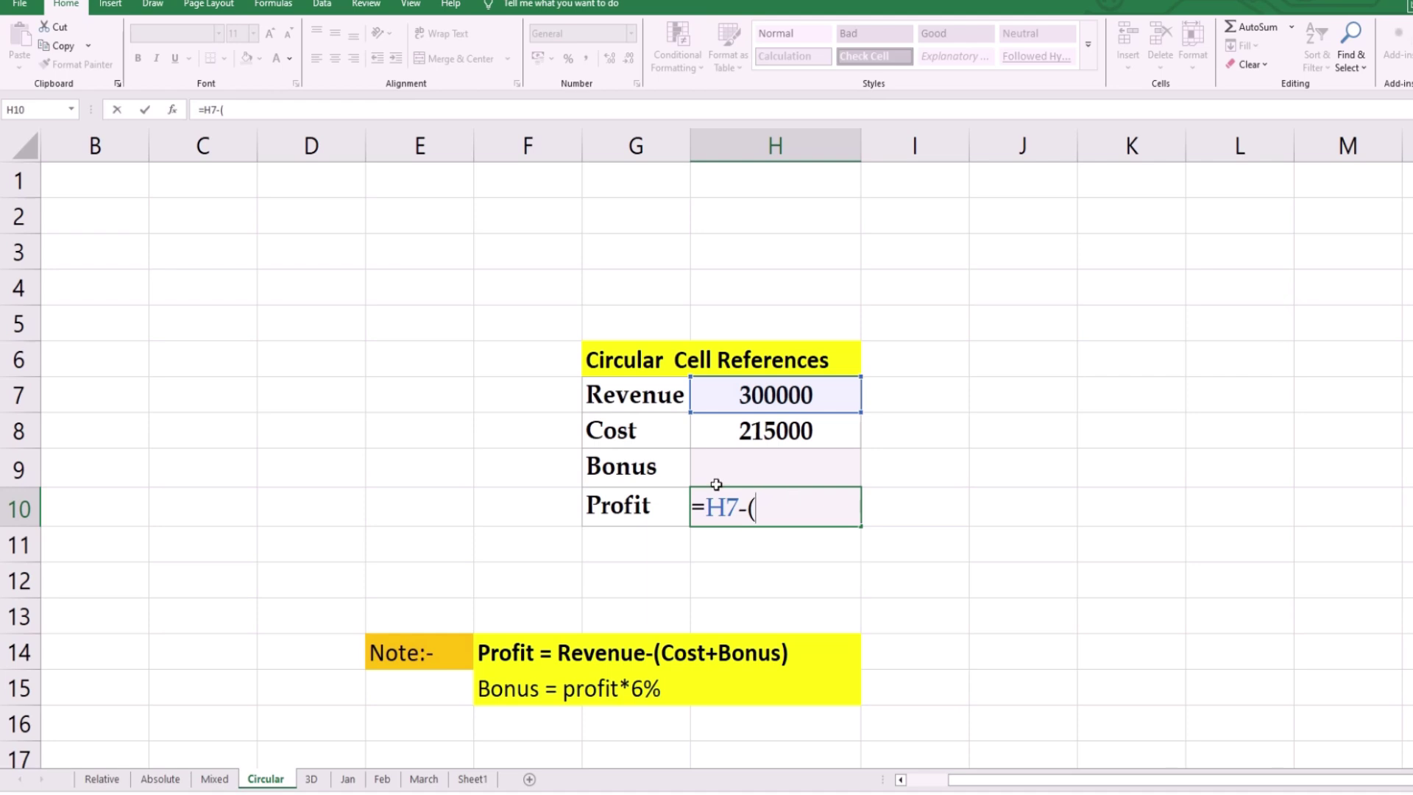
click(768, 430)
text(+)
click(771, 471)
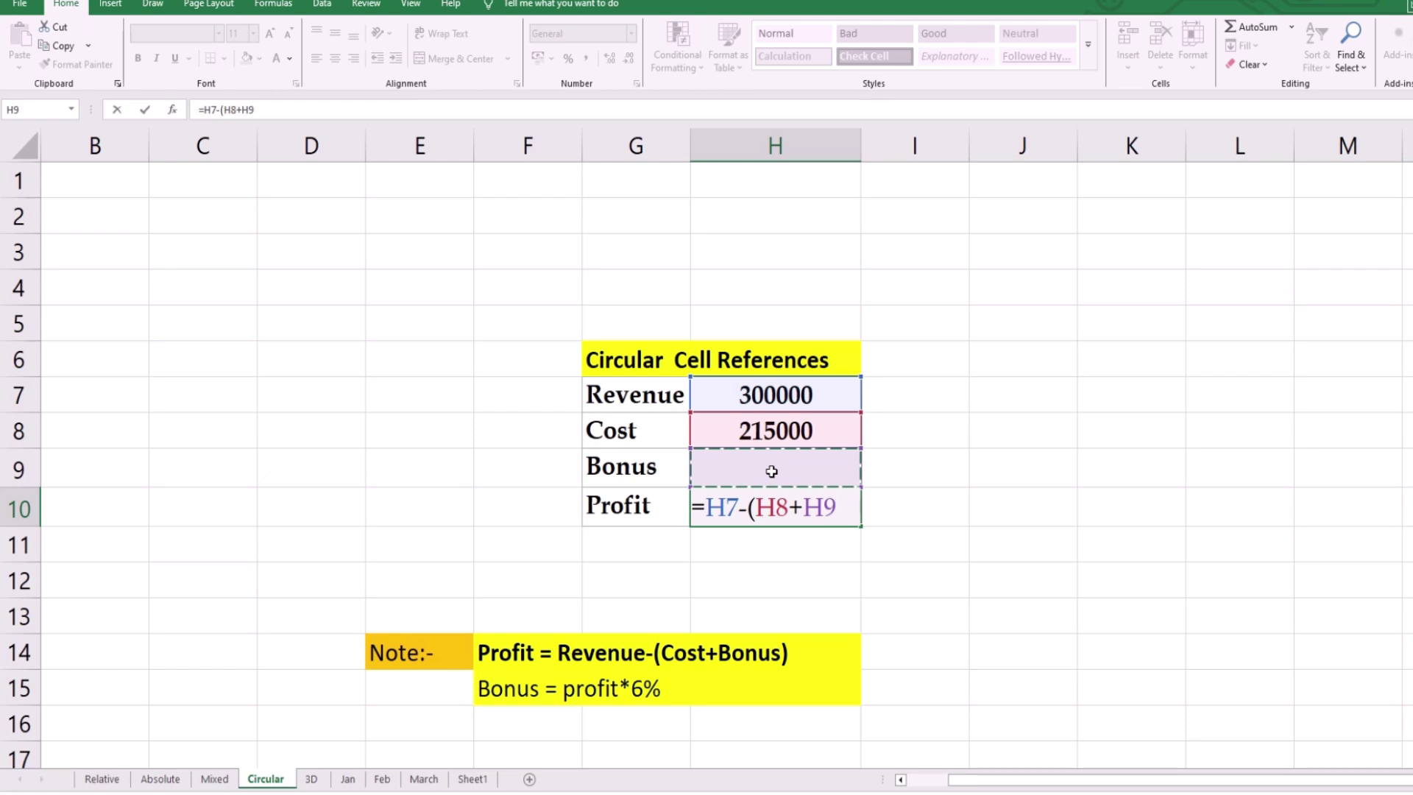
text())
key(Return)
click(765, 515)
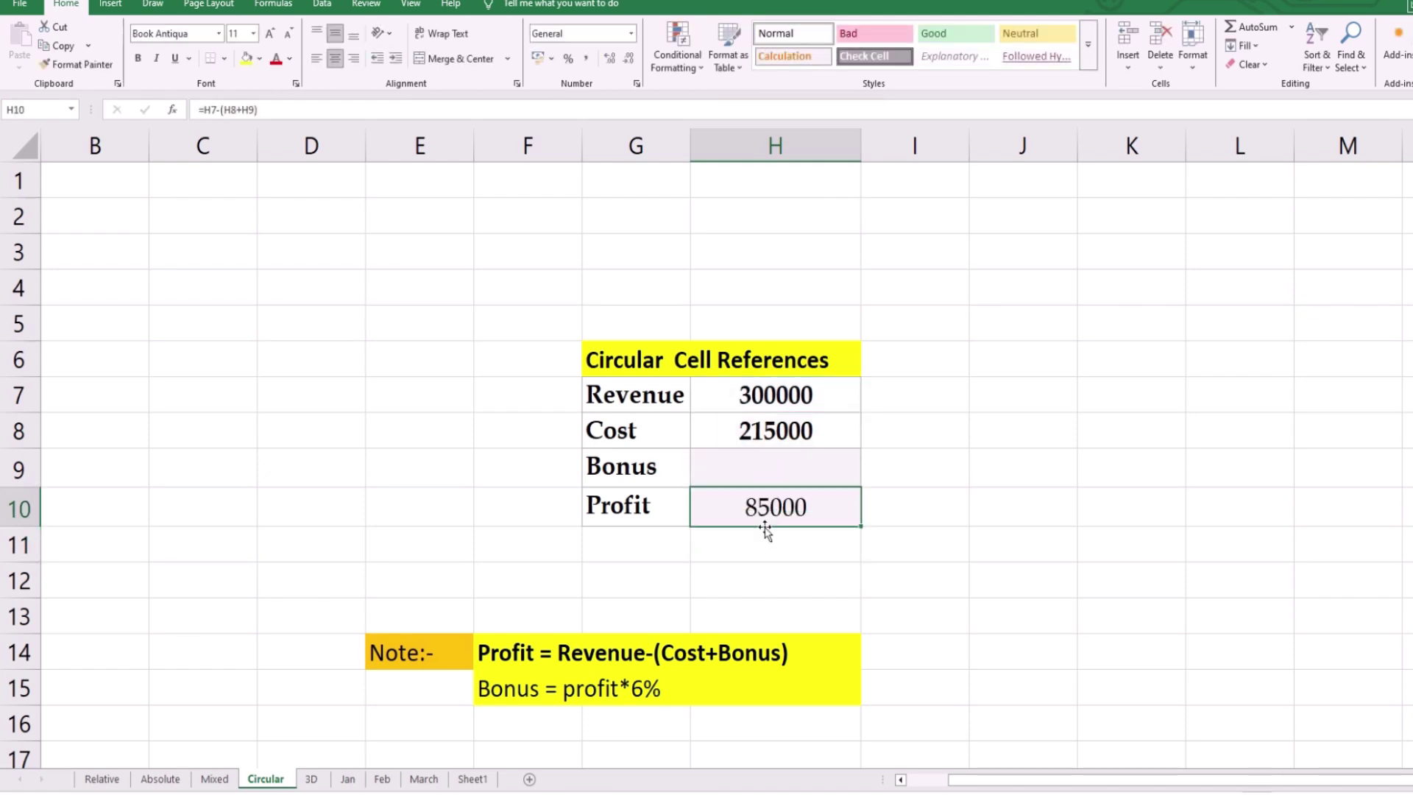
Enable iterative calculation in the formula calculation options so the bonus and profit cells can reference each other
click(751, 470)
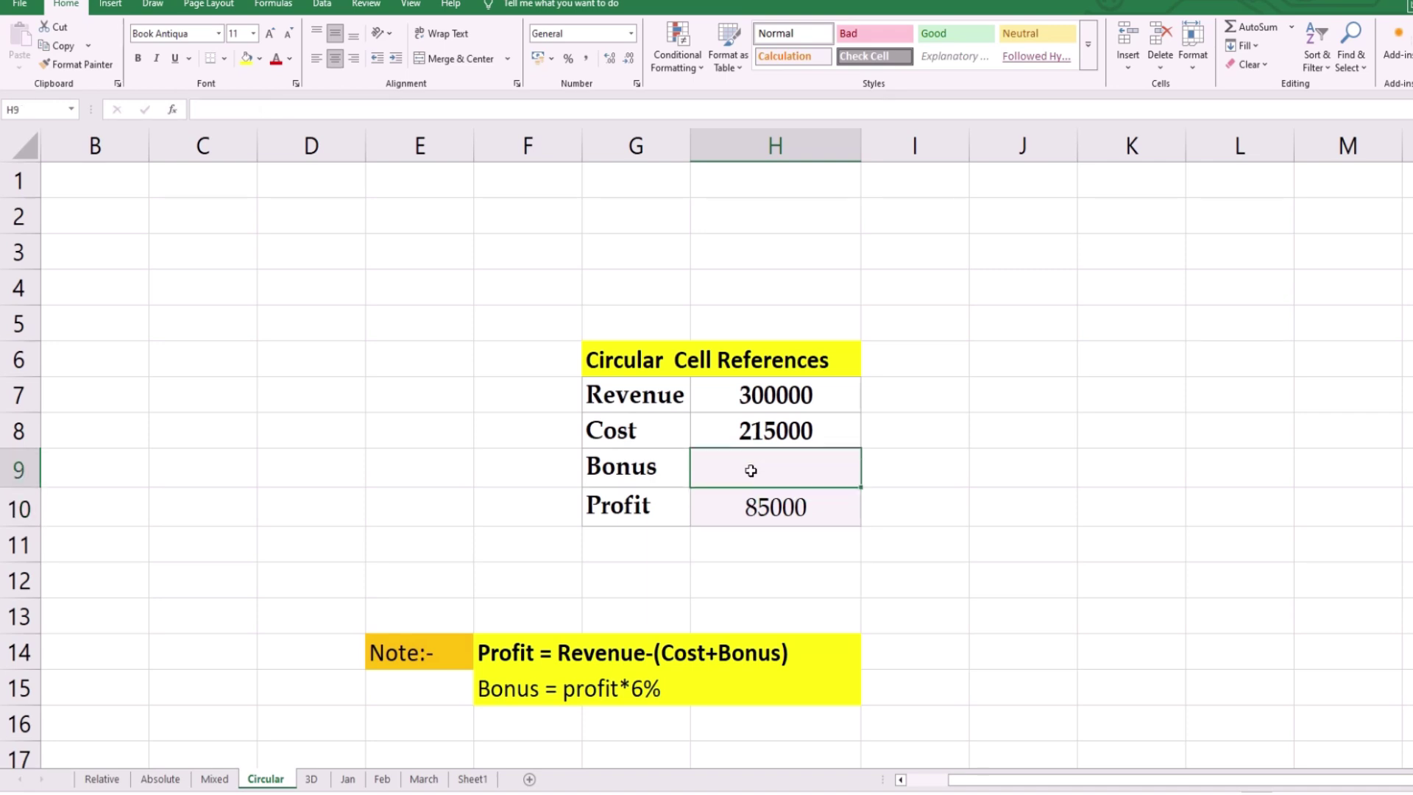
click(25, 6)
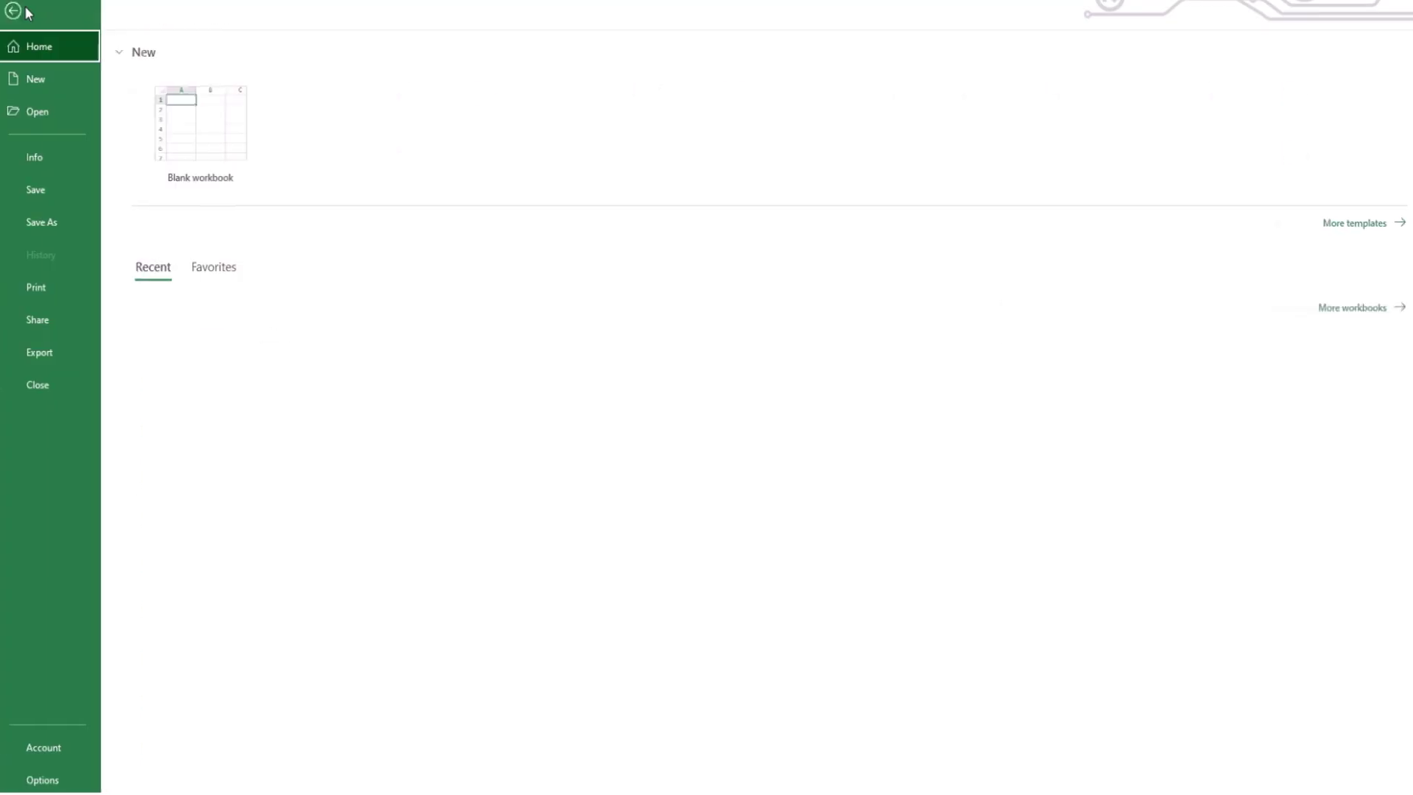
click(46, 782)
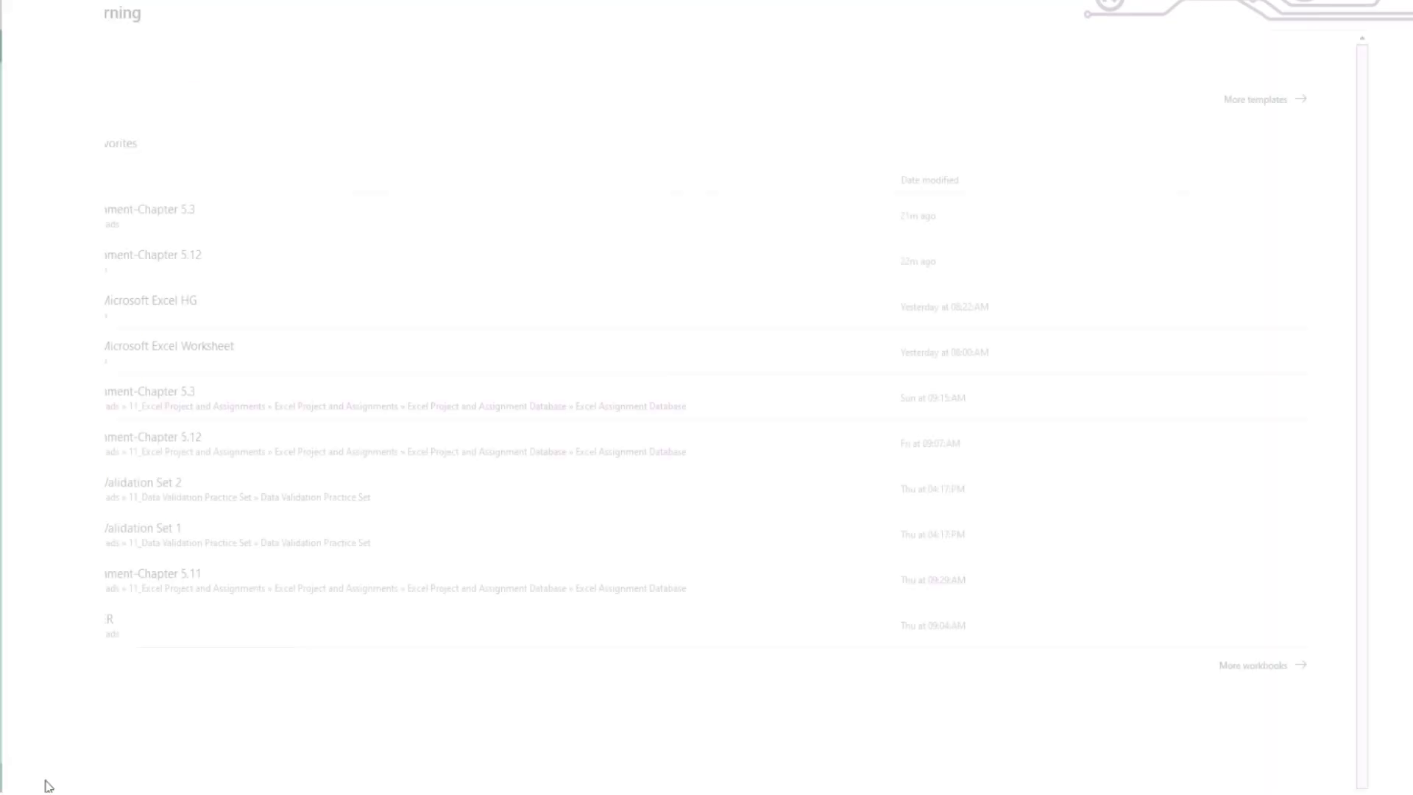
click(456, 172)
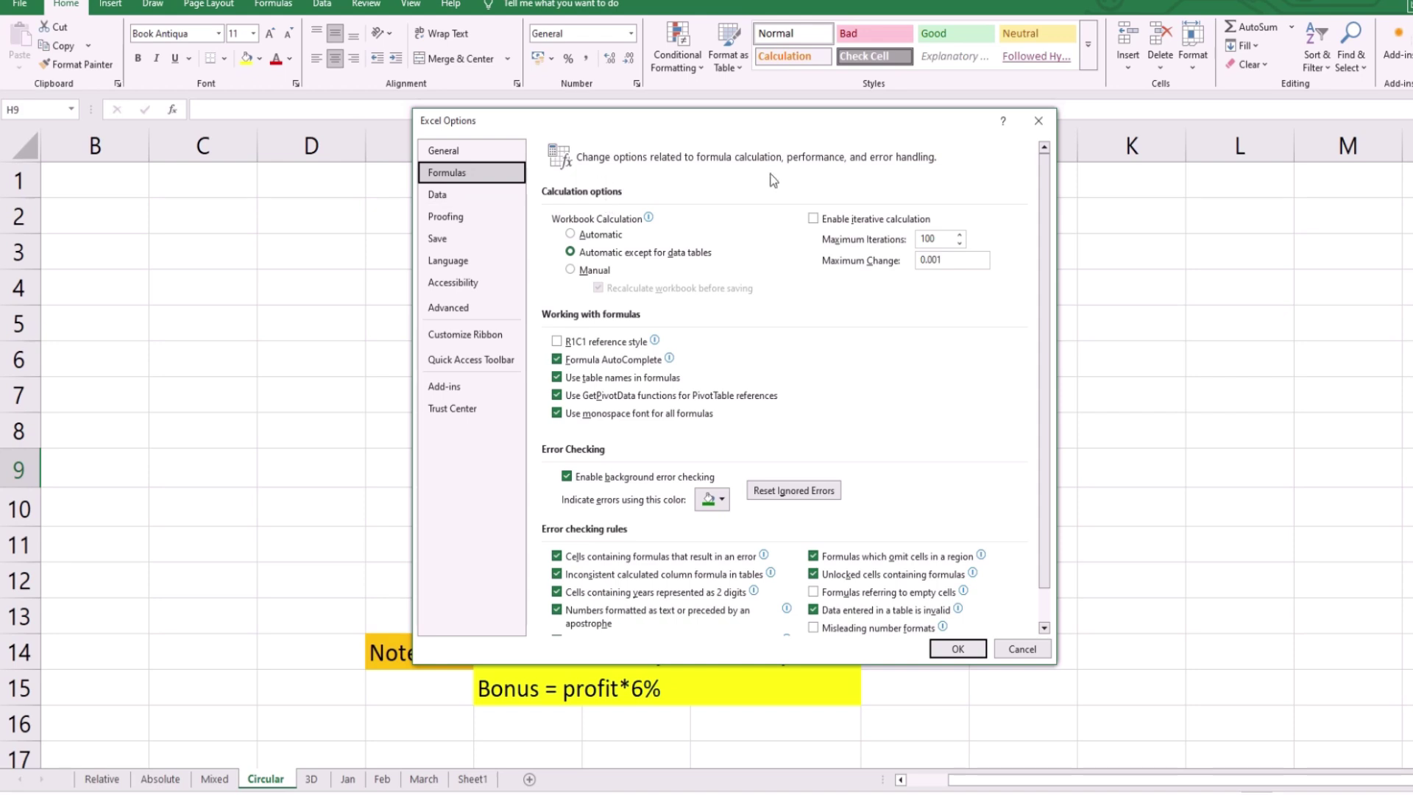
click(814, 220)
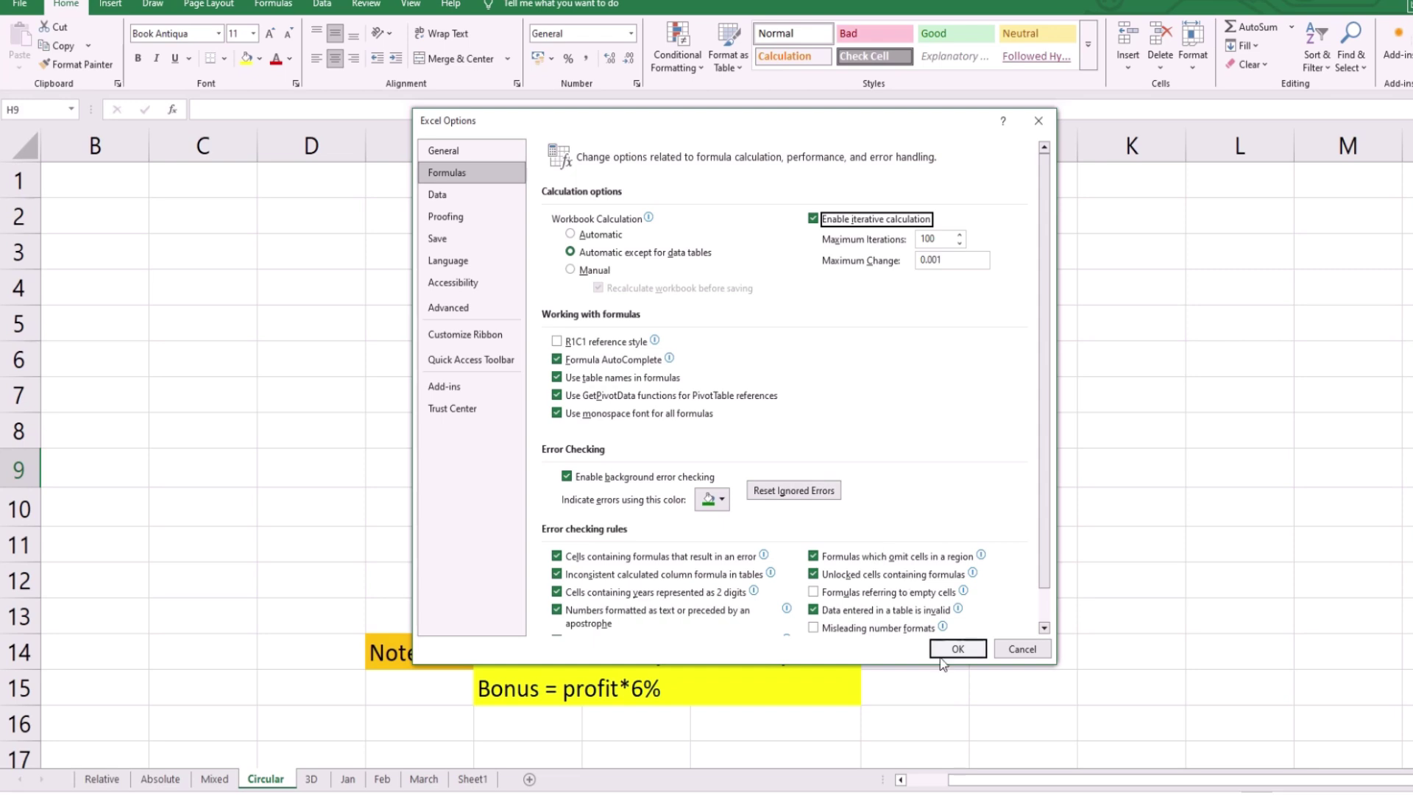
click(958, 650)
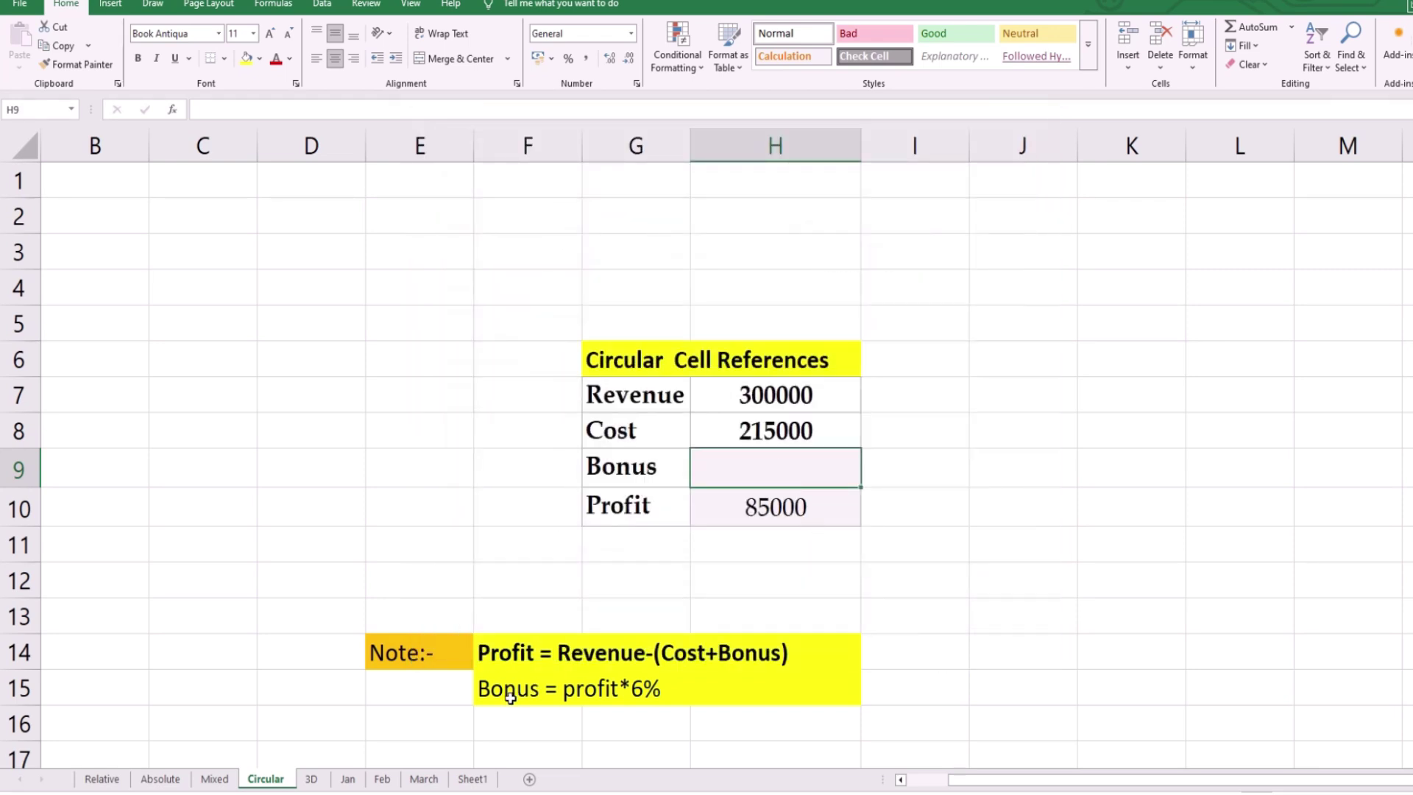
Enter the bonus formula =H10*6% in H9 and check the formulas in the bonus and profit cells
text(=)
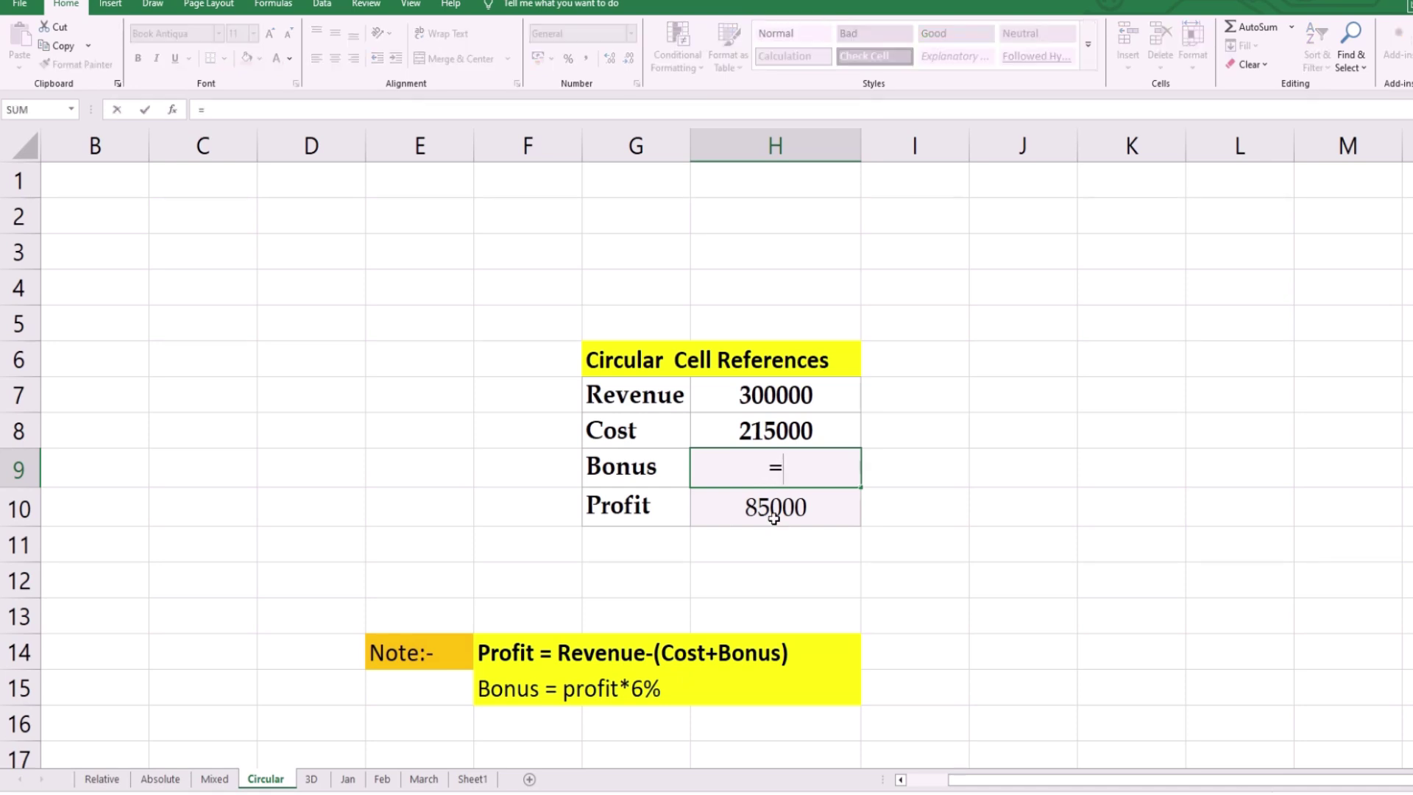
click(771, 507)
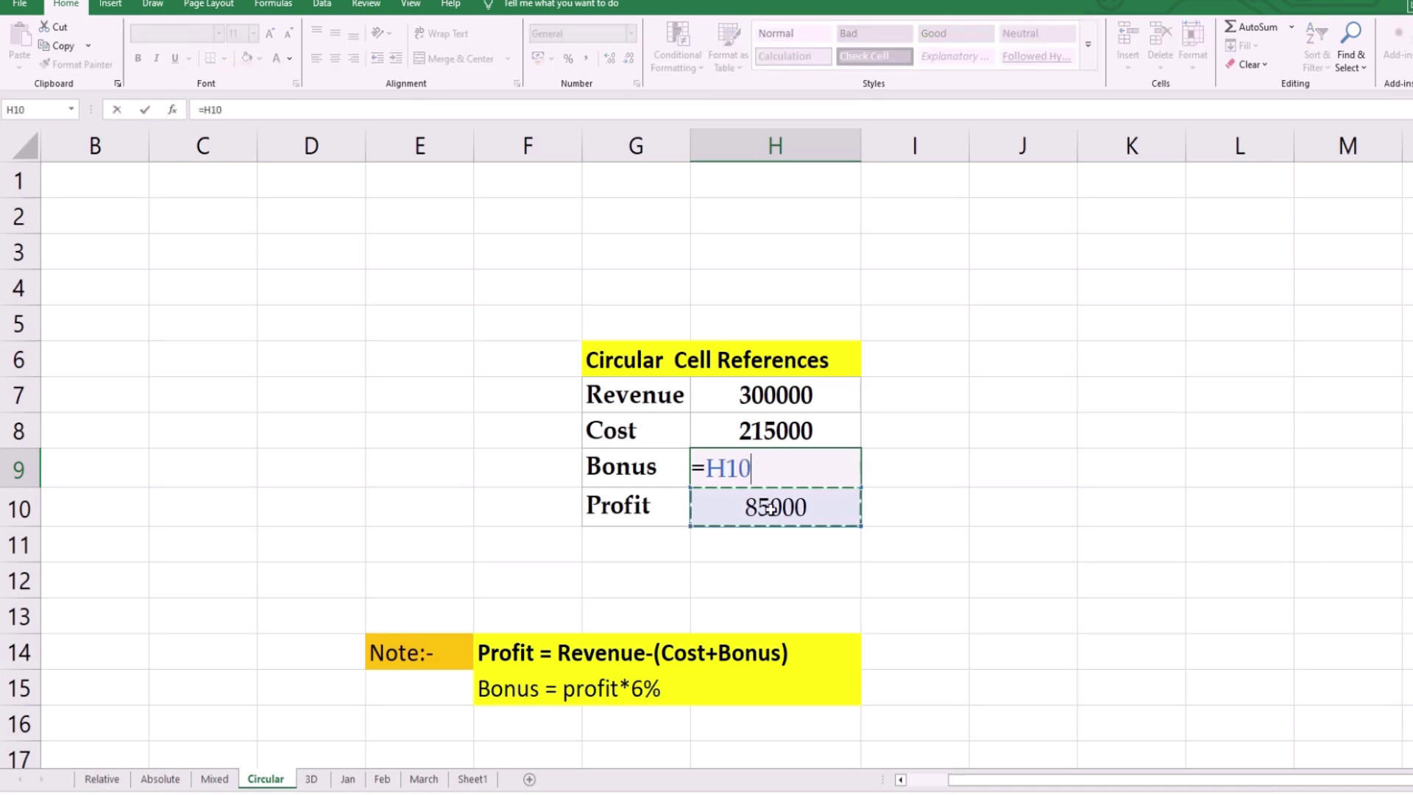
text(*6)
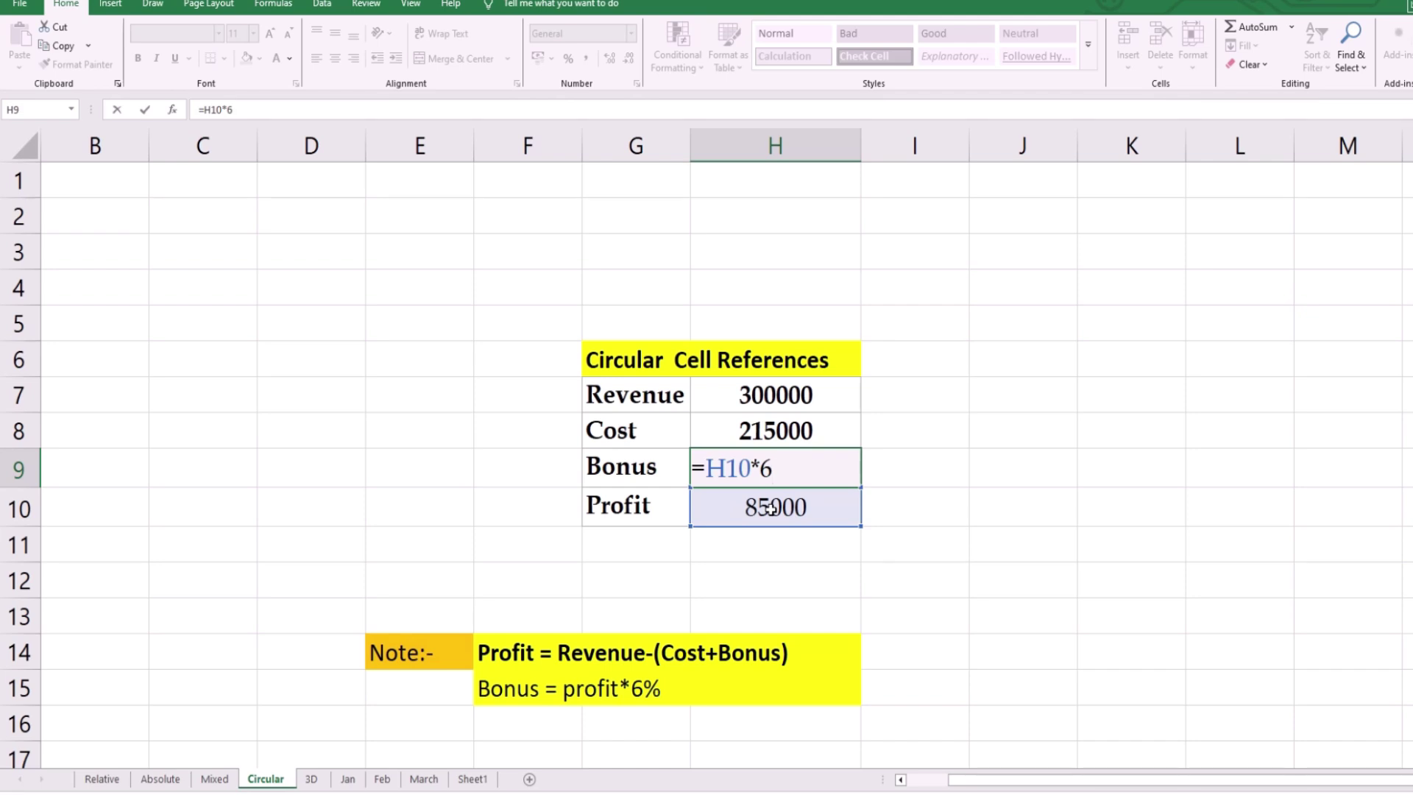
text(%)
key(Return)
drag(767, 466, 769, 509)
click(740, 470)
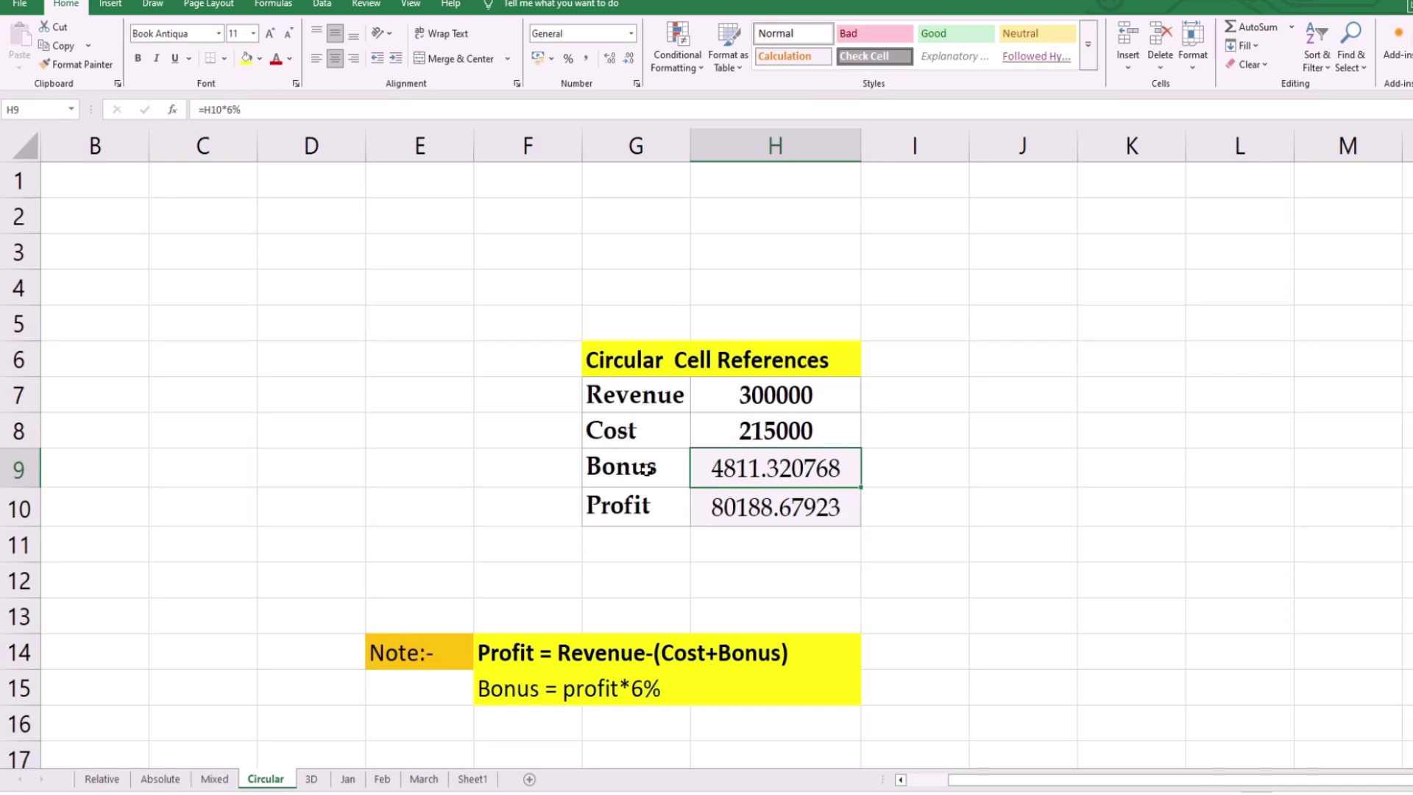
click(755, 508)
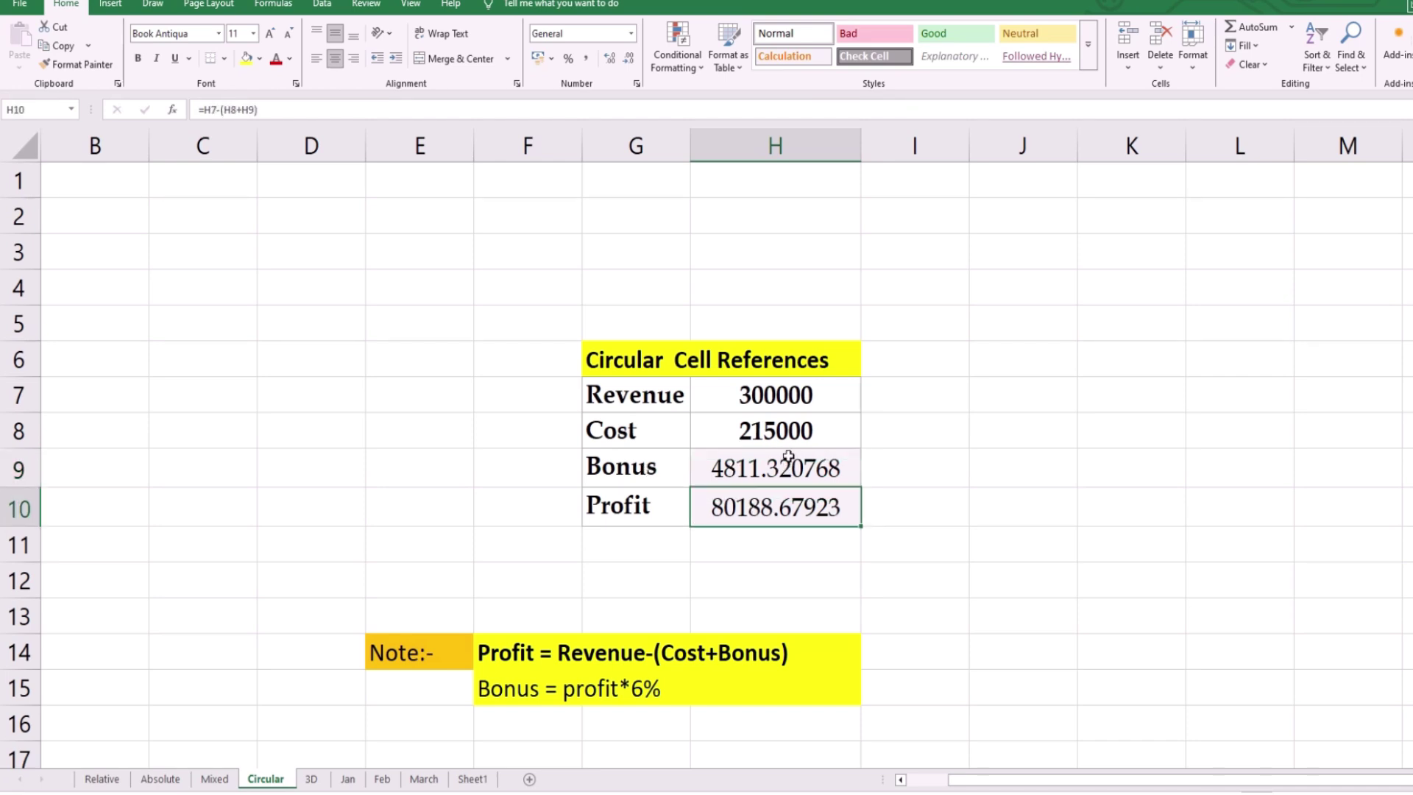
Decrease the decimals of the bonus and profit values in H9:H10 until they display as whole numbers
drag(789, 469, 786, 508)
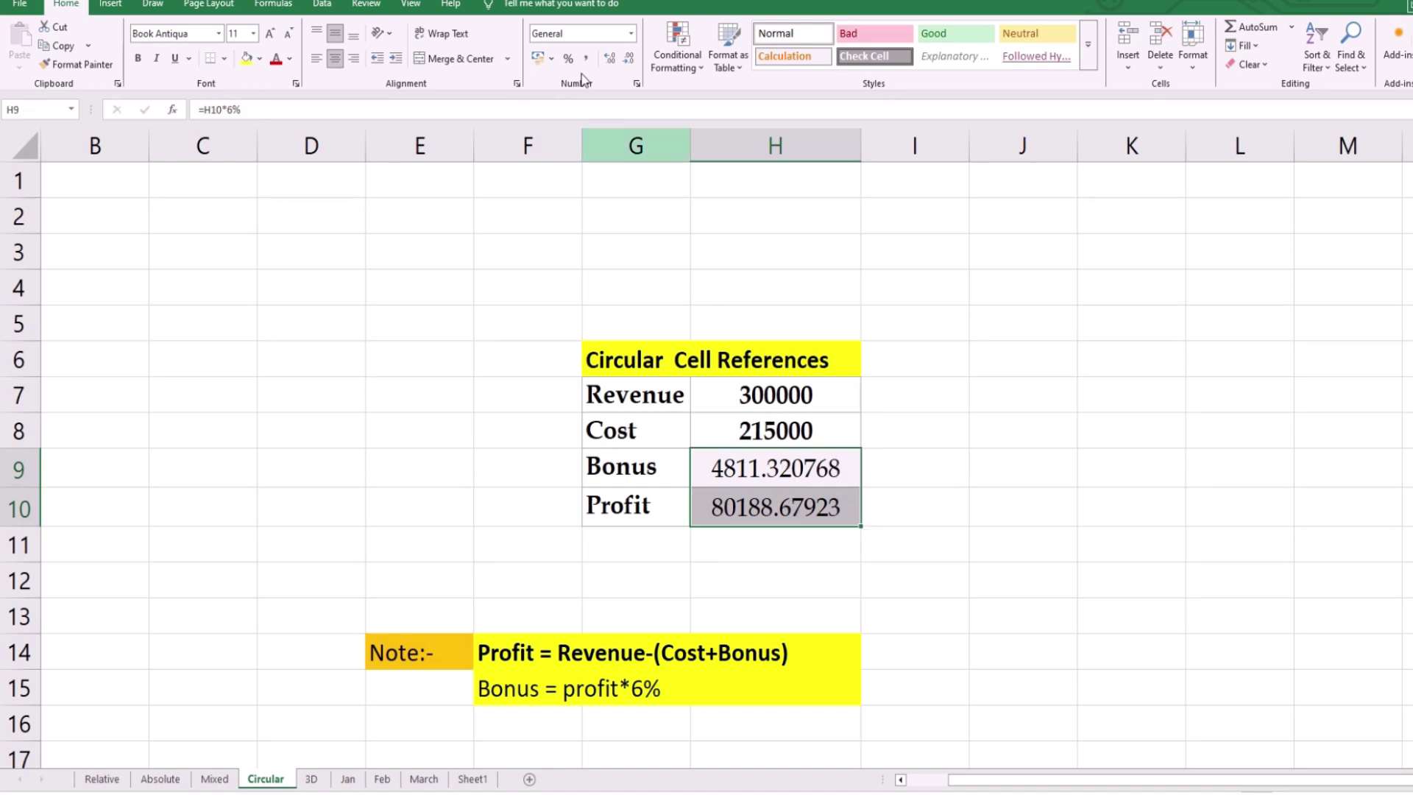
click(629, 61)
click(629, 60)
click(629, 60)
click(629, 60)
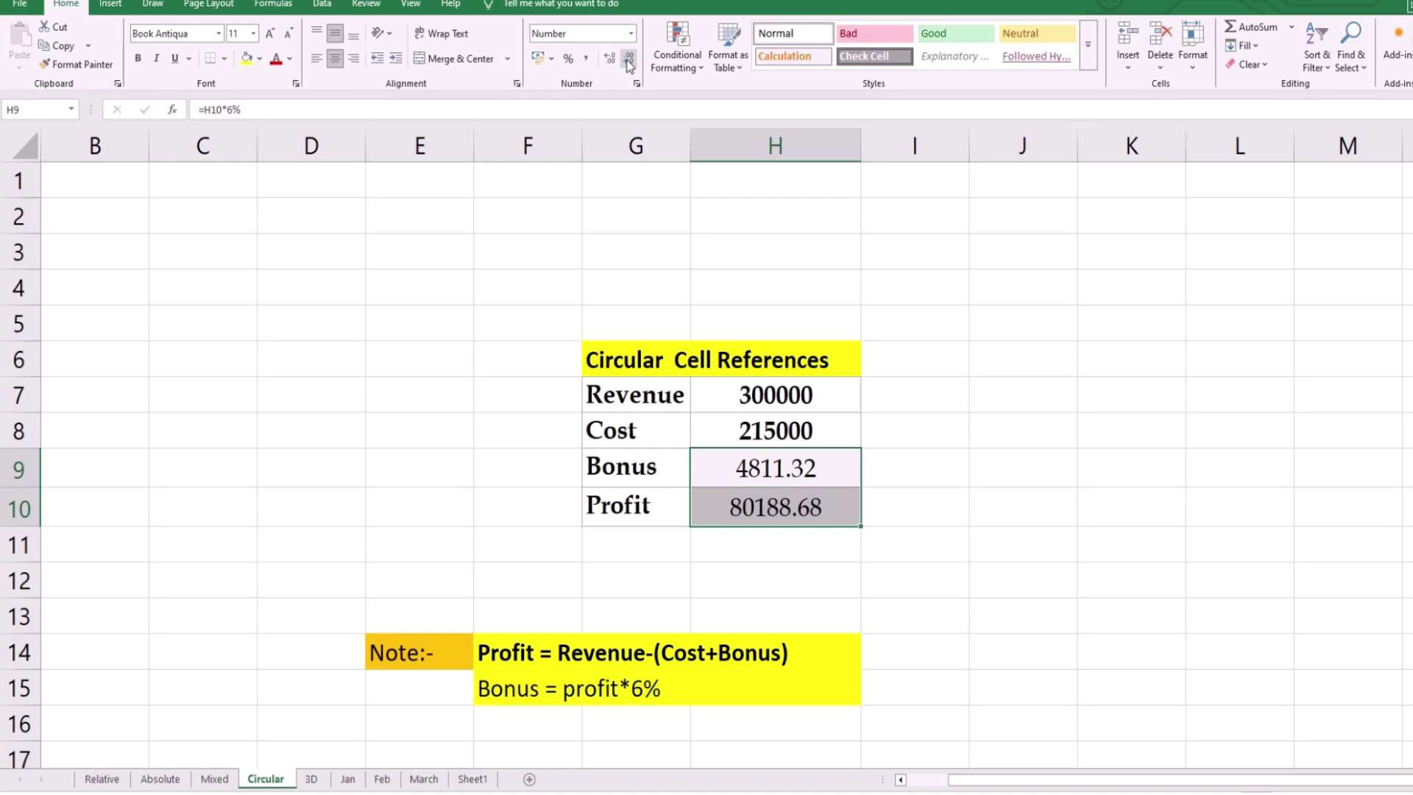
click(846, 464)
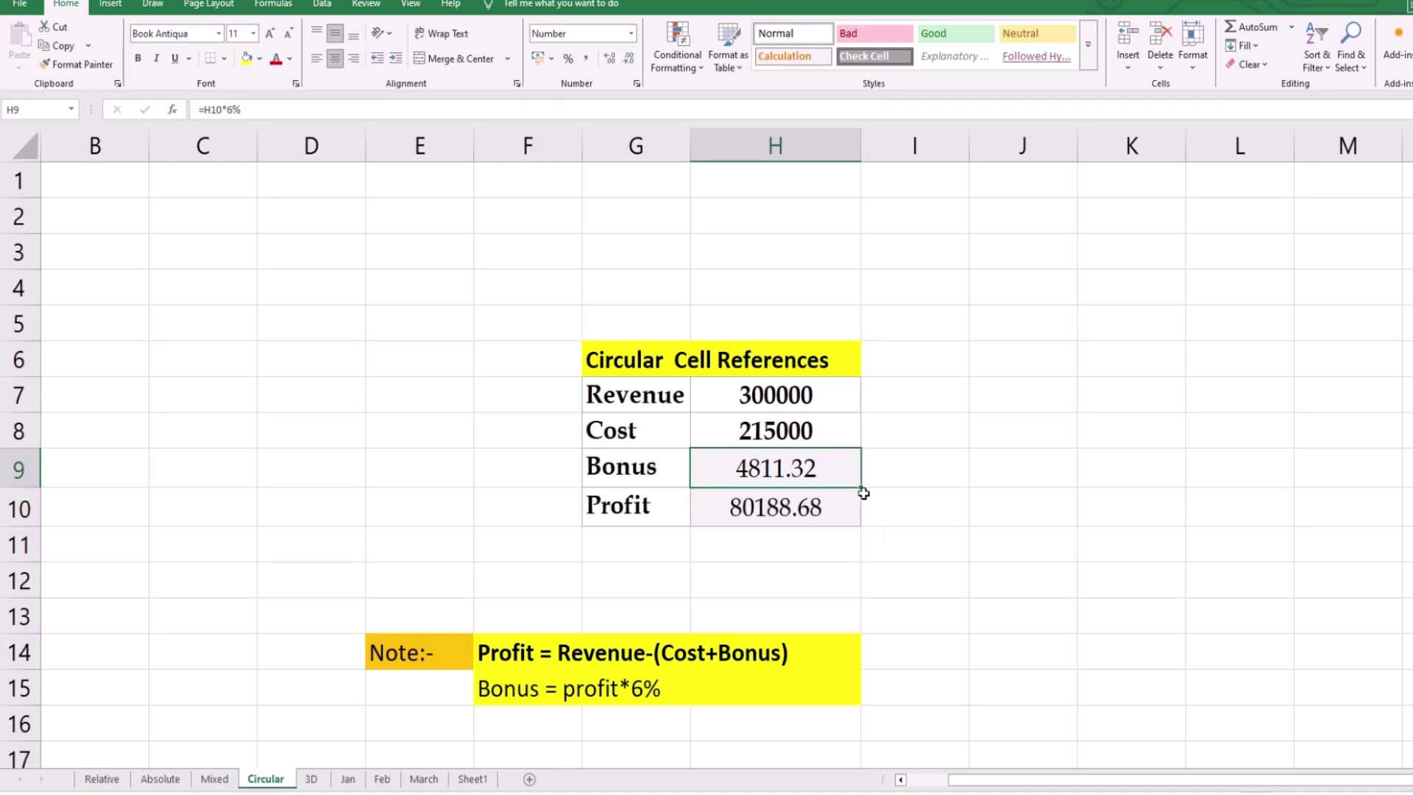
drag(824, 477, 829, 506)
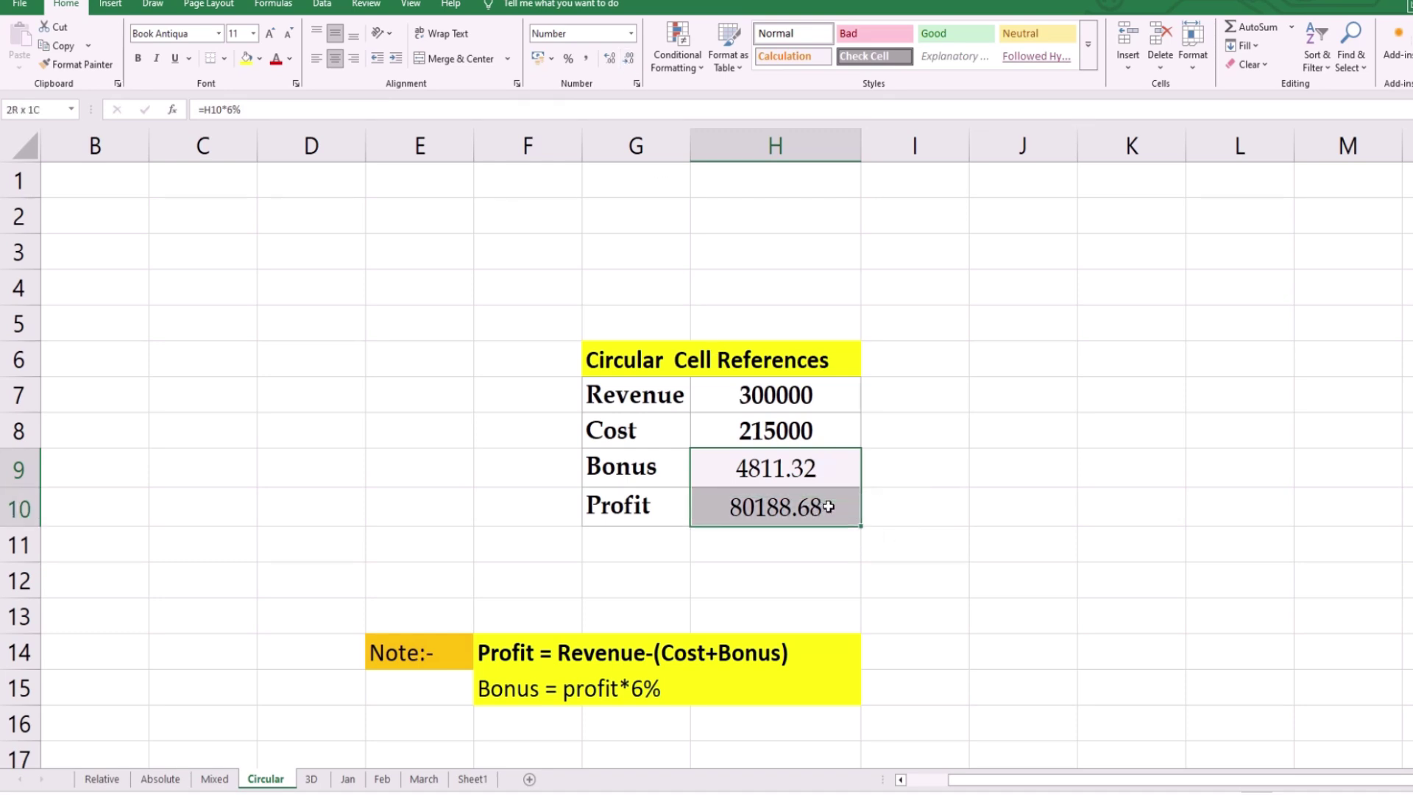
click(629, 60)
click(629, 60)
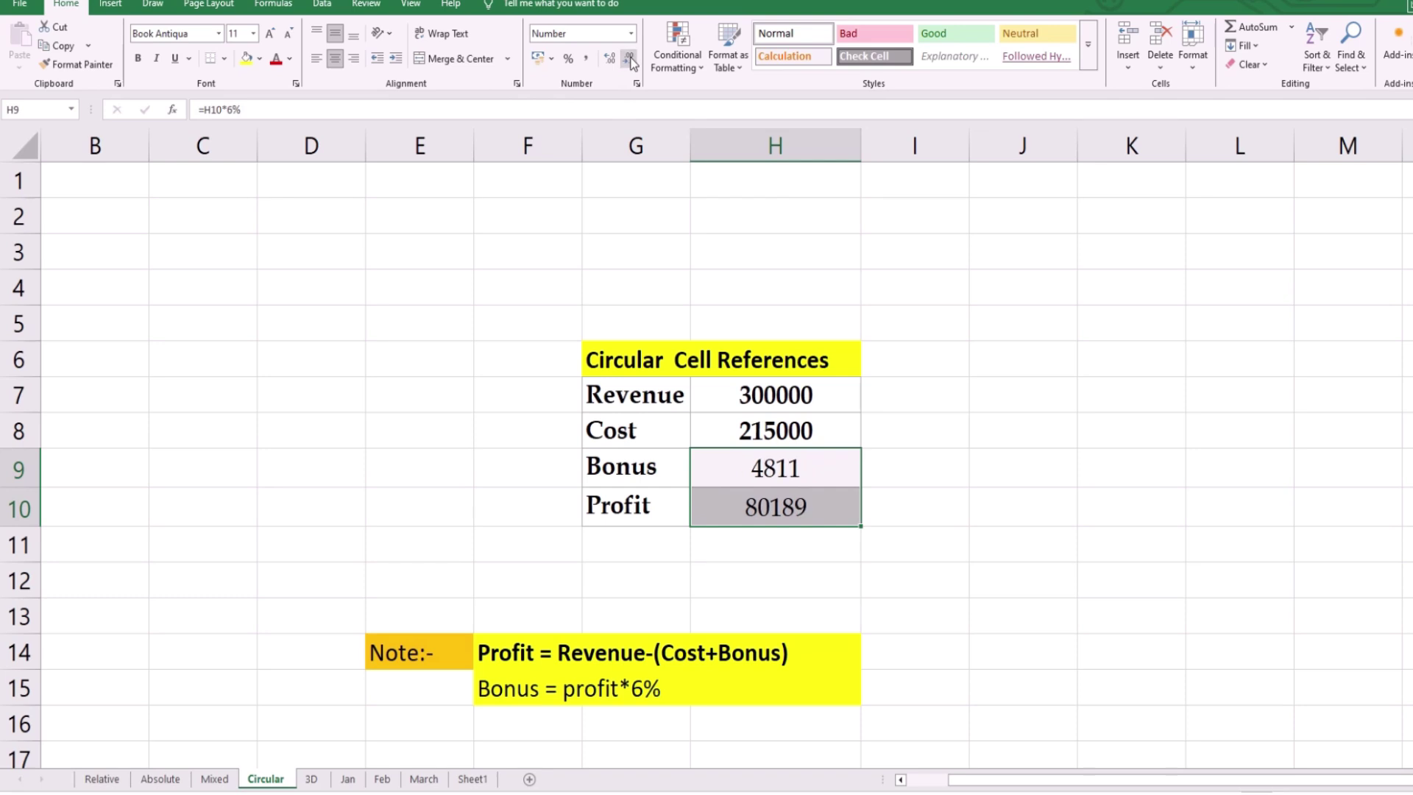
click(912, 520)
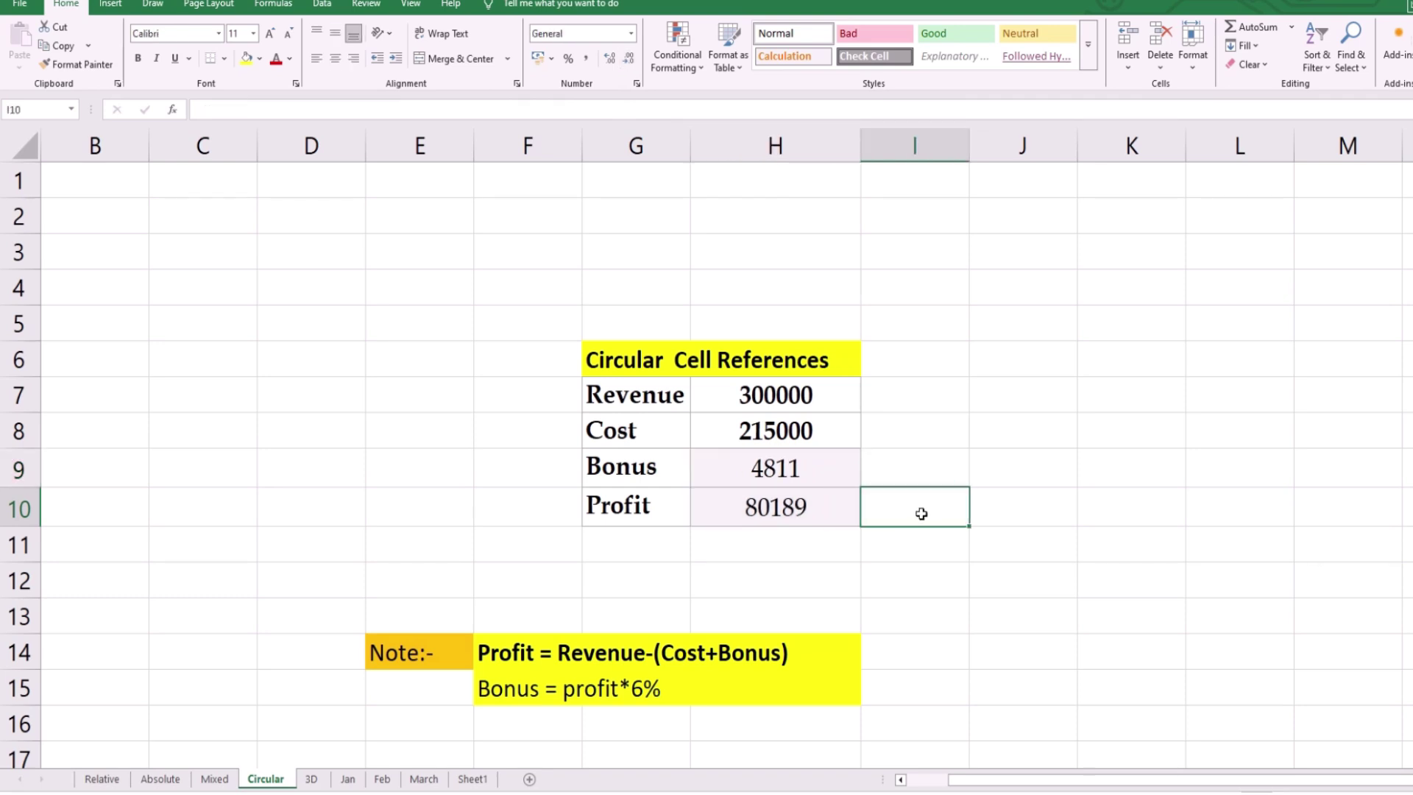
Review the iterative calculation setting in the formula calculation options that the circular reference depends on
click(631, 374)
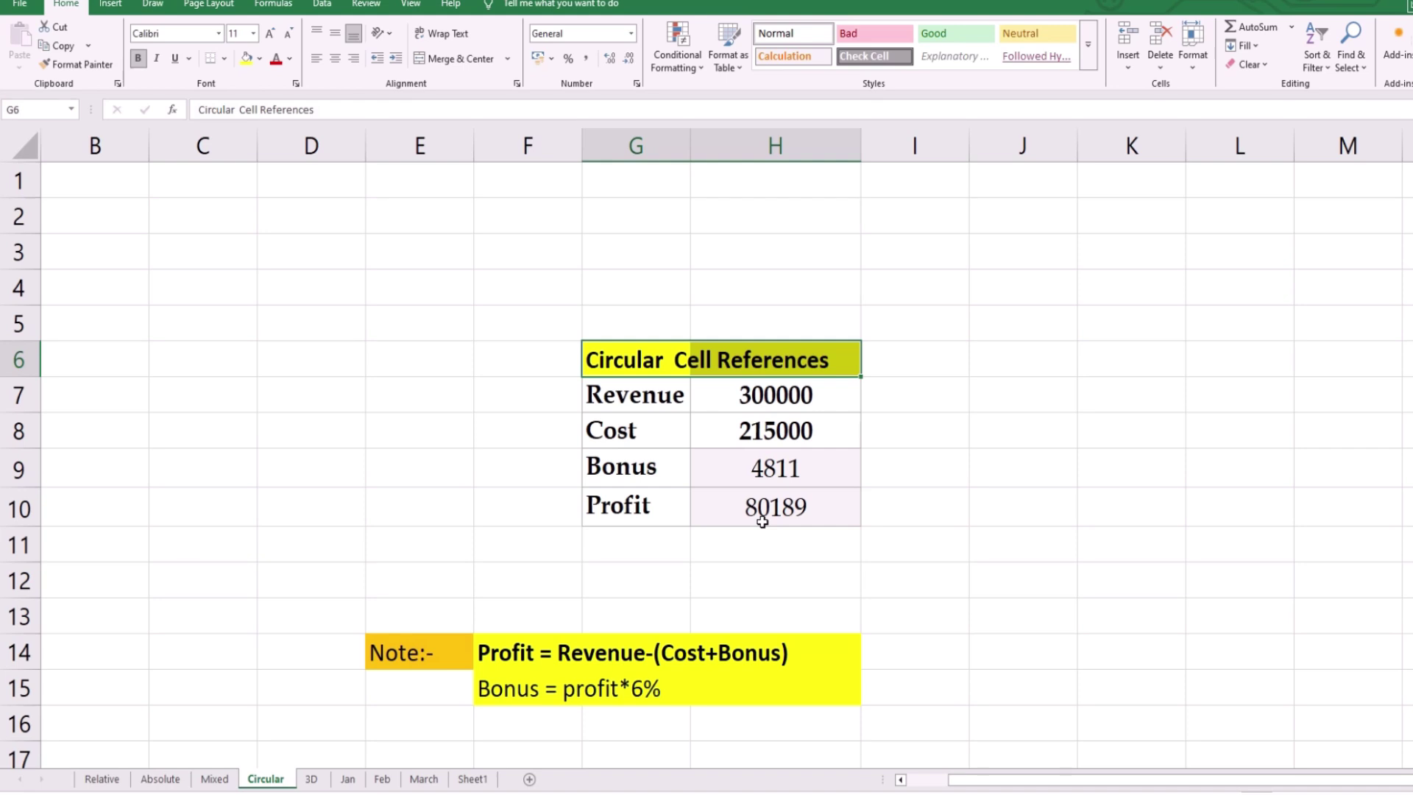
click(25, 5)
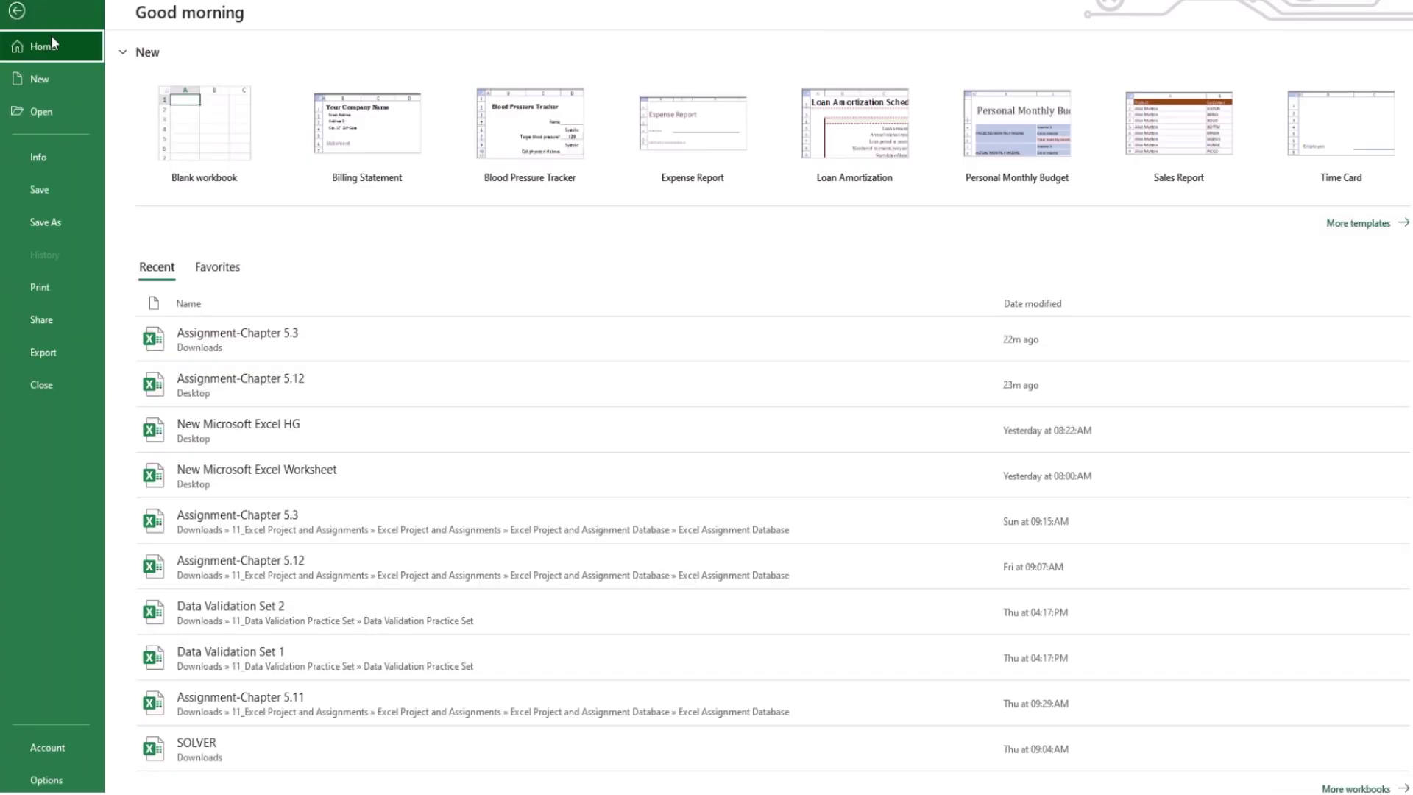
click(49, 778)
click(450, 173)
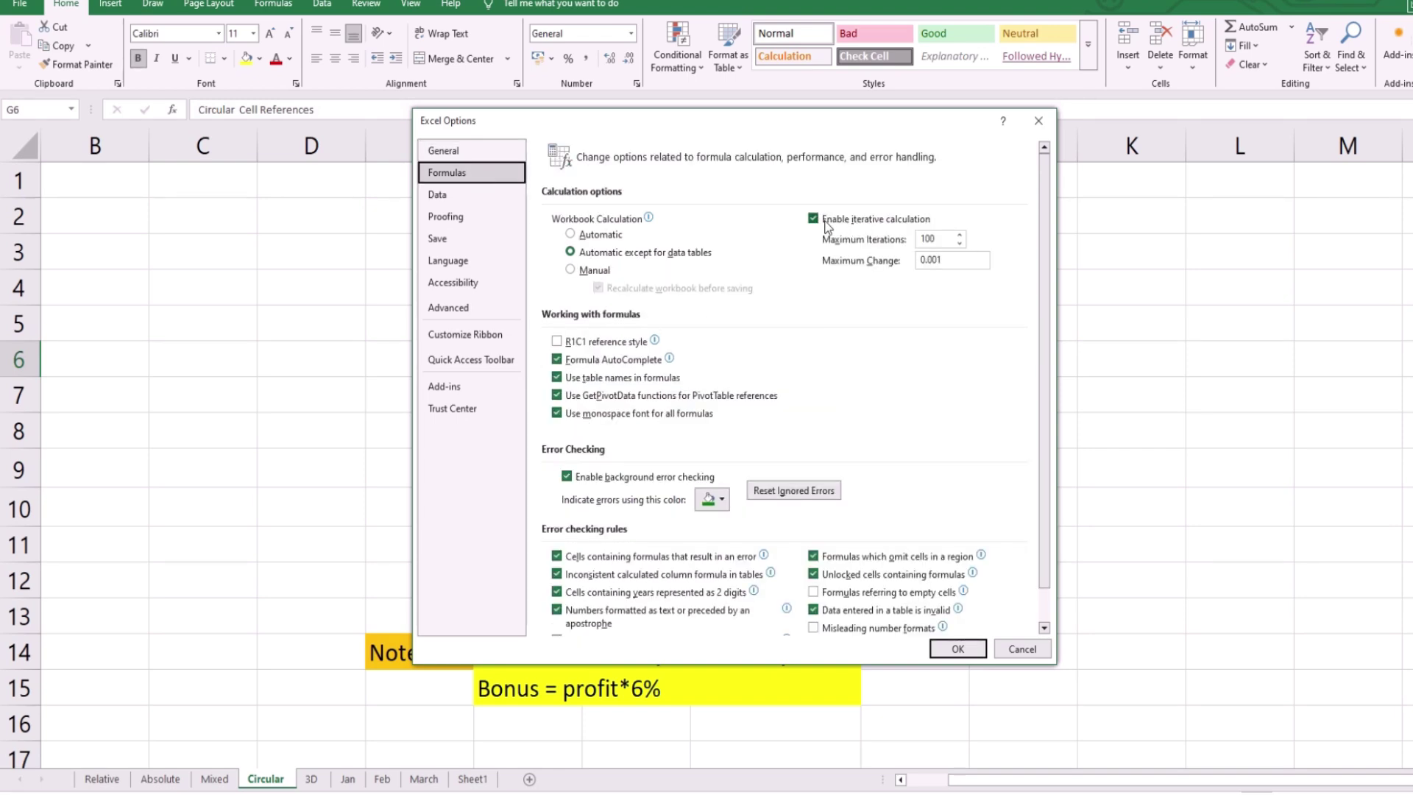
click(956, 648)
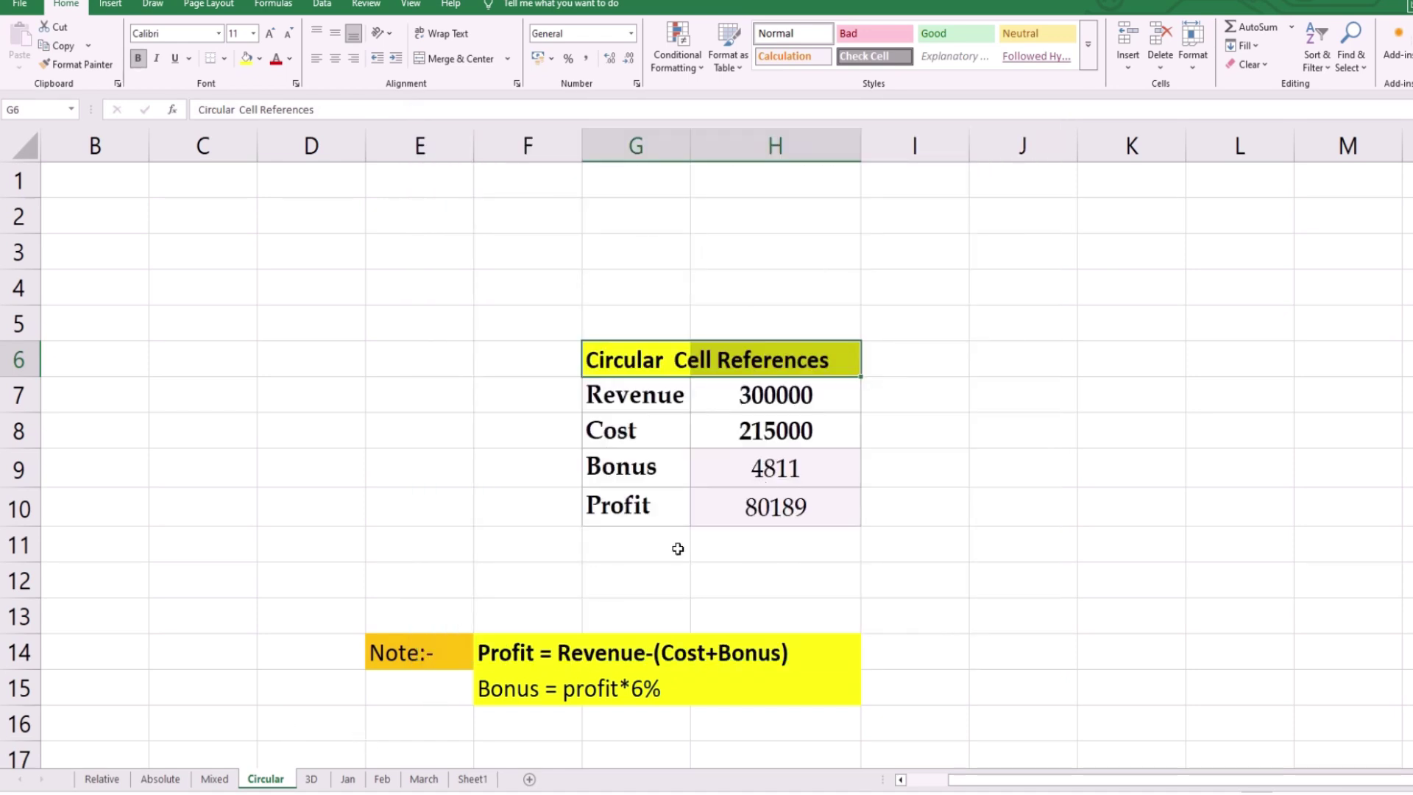
Examine the total commission cell J4 on the 3D sheet and the salesman commission tables on the Jan, Feb and March sheets
click(311, 781)
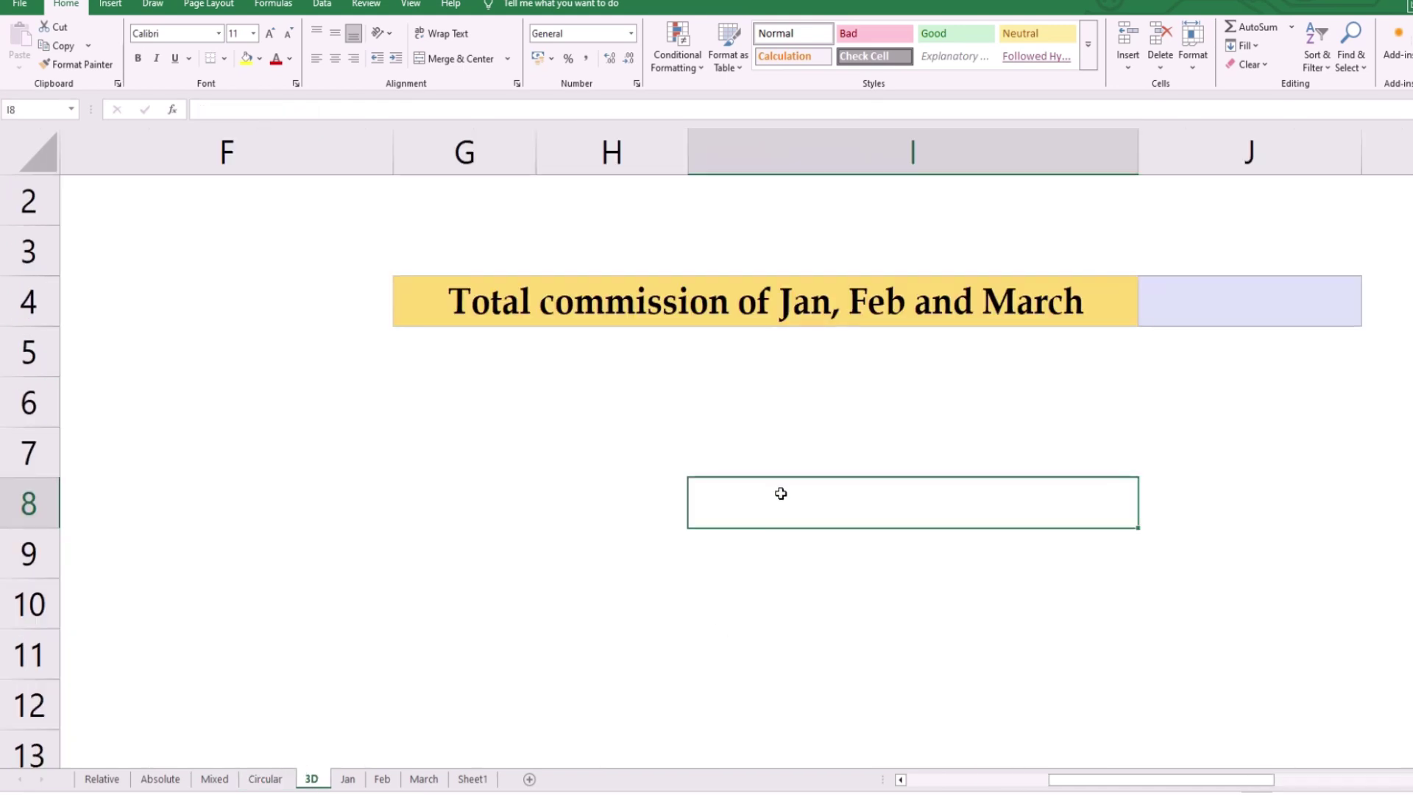
click(747, 430)
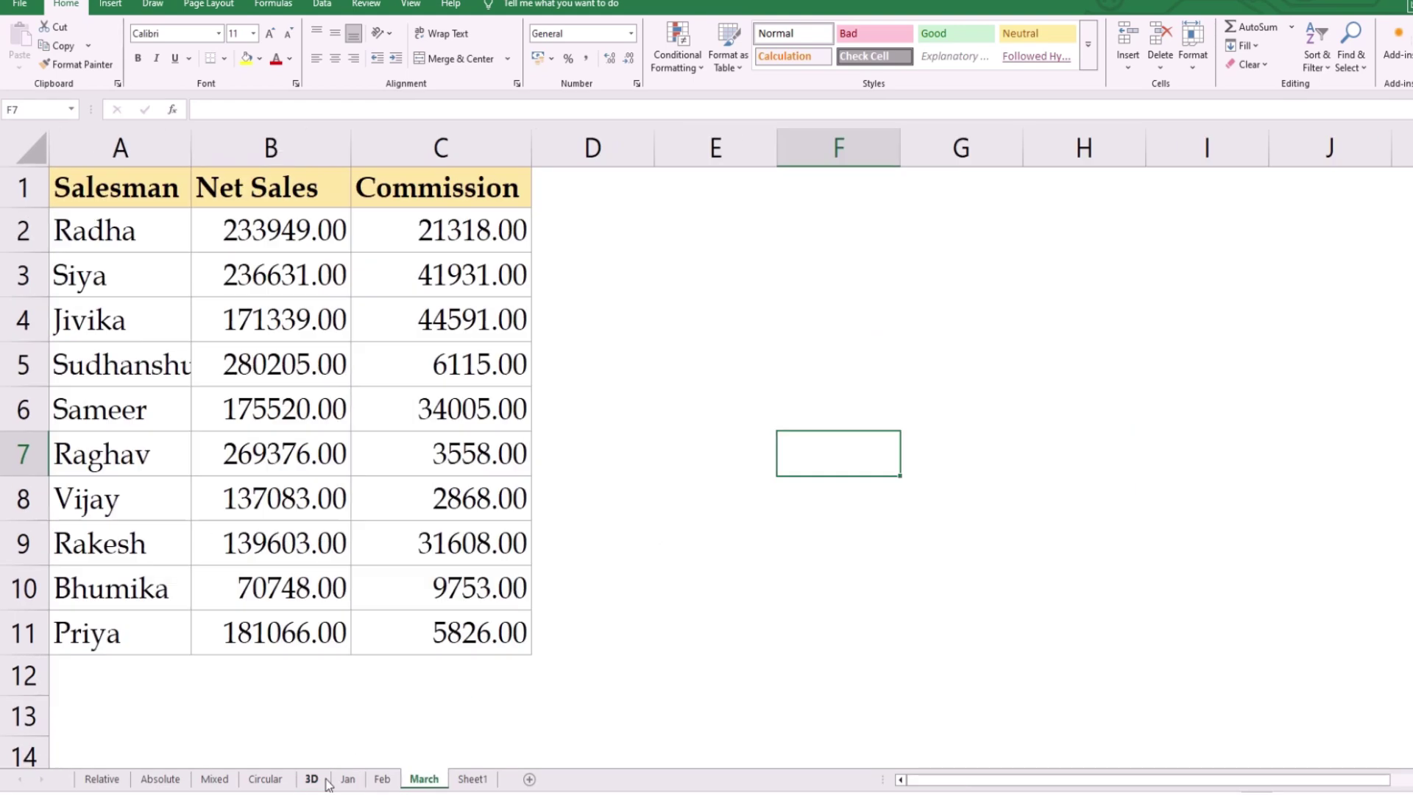
click(322, 780)
click(340, 785)
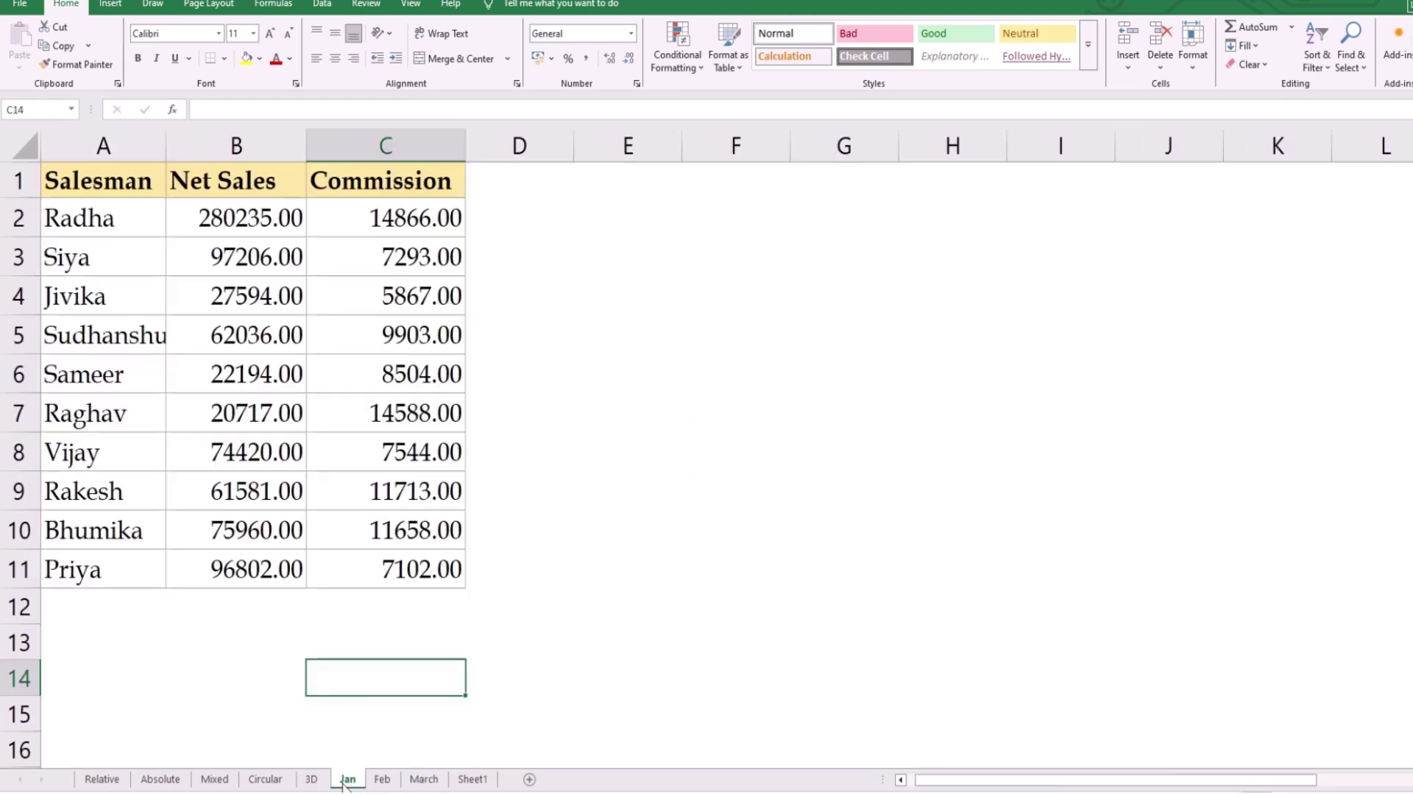
drag(87, 182, 434, 558)
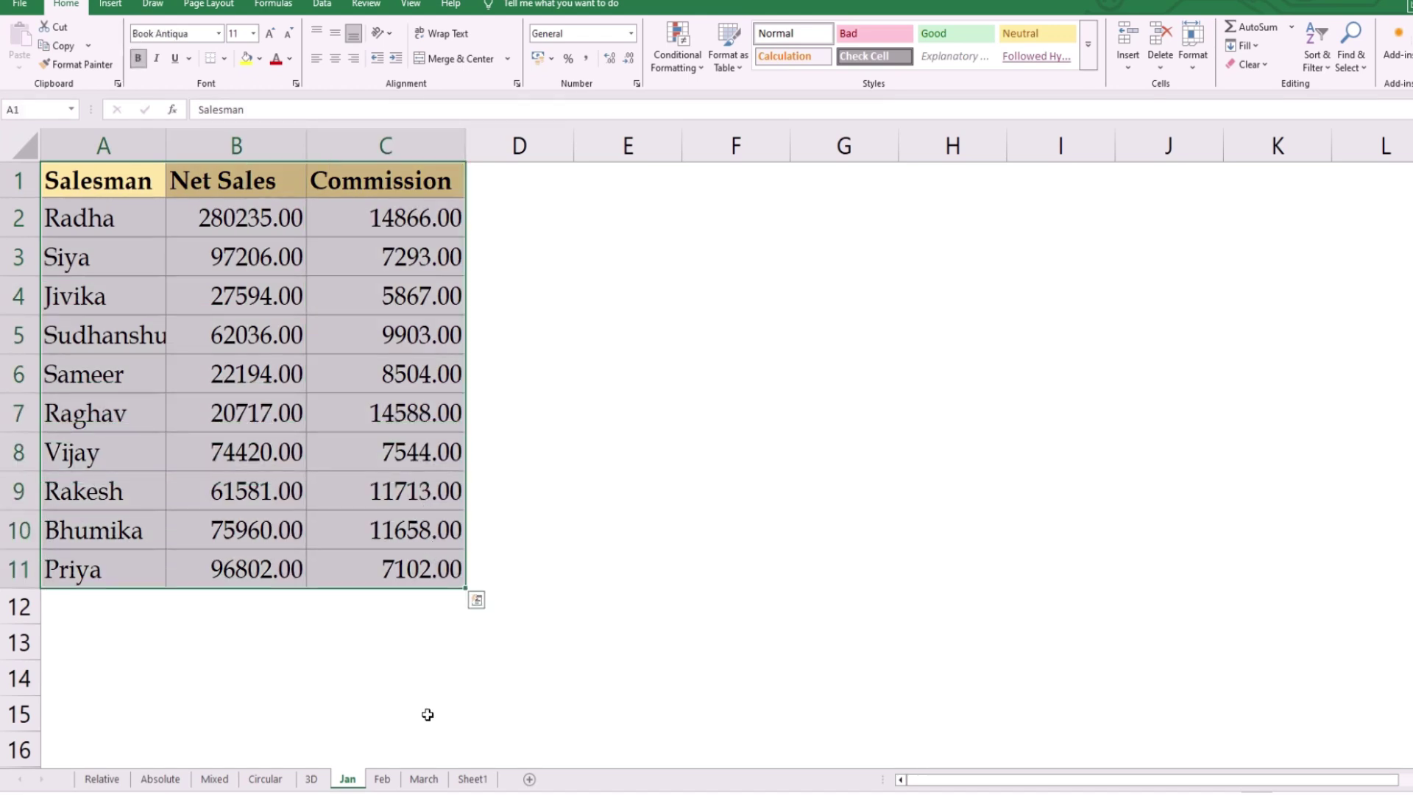
click(382, 779)
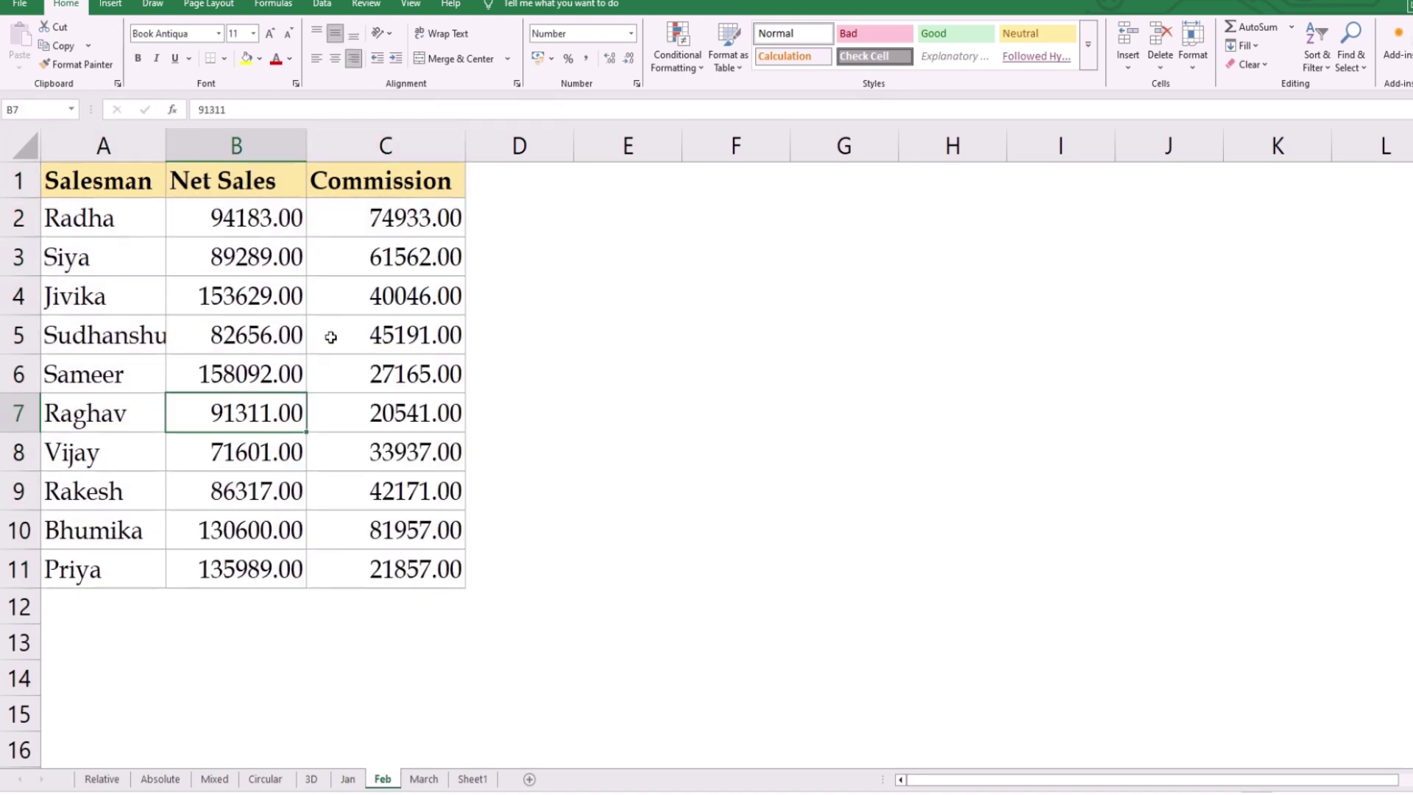
click(424, 779)
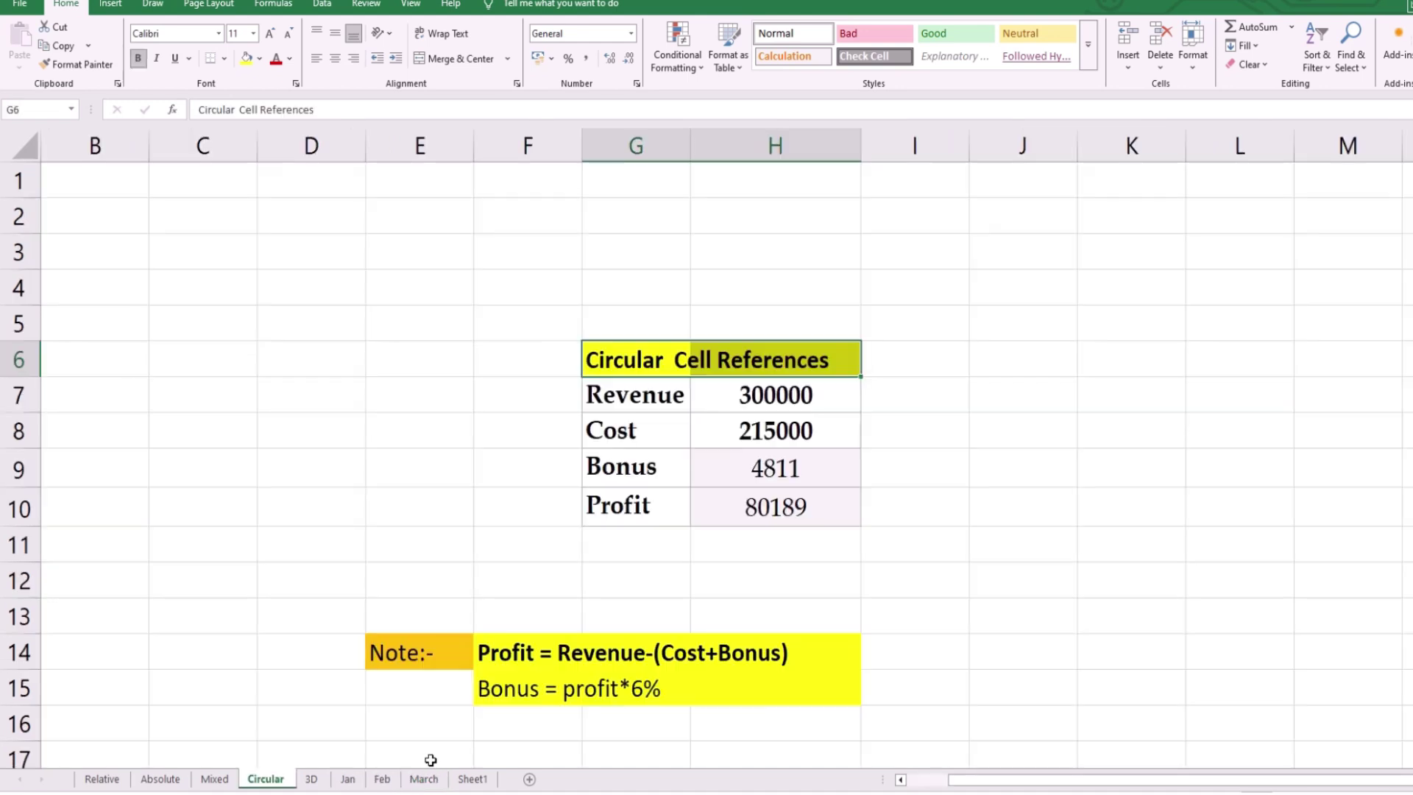
click(311, 779)
click(1191, 306)
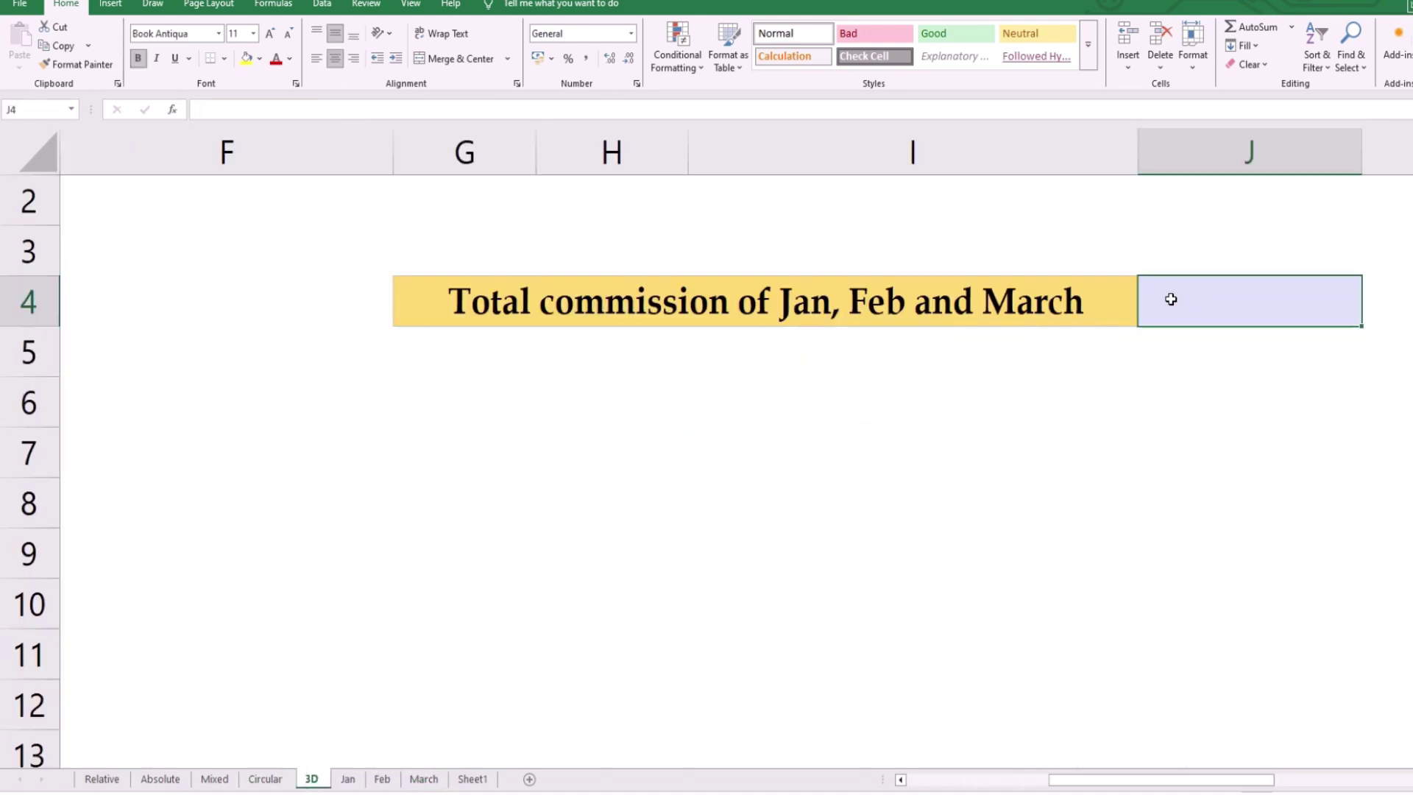
click(348, 779)
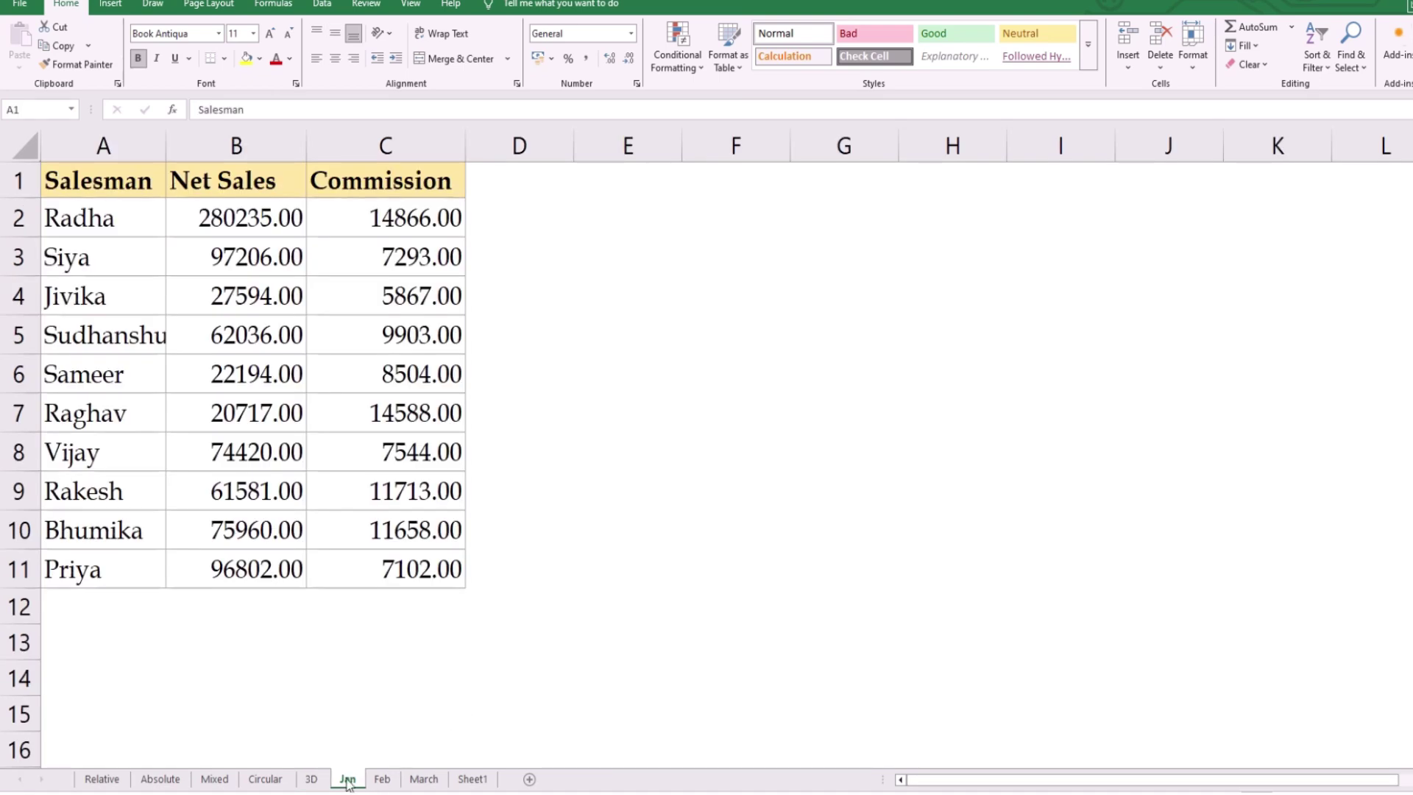
Compare the layout and position of the salesman commission tables in A1:C11 across the Feb, Jan and March sheets
click(424, 778)
click(383, 780)
drag(79, 174, 376, 571)
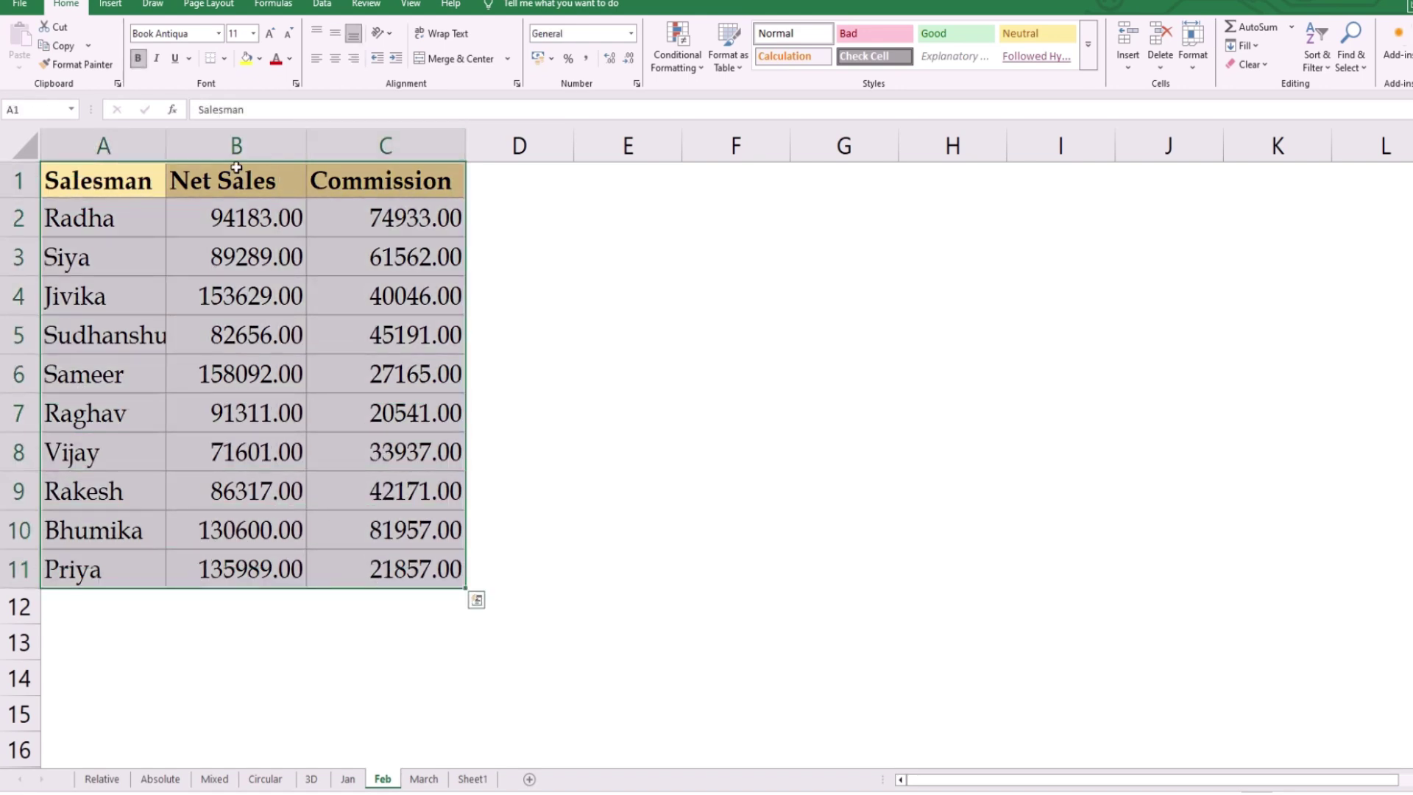
drag(423, 177, 412, 571)
drag(60, 569, 394, 577)
click(347, 778)
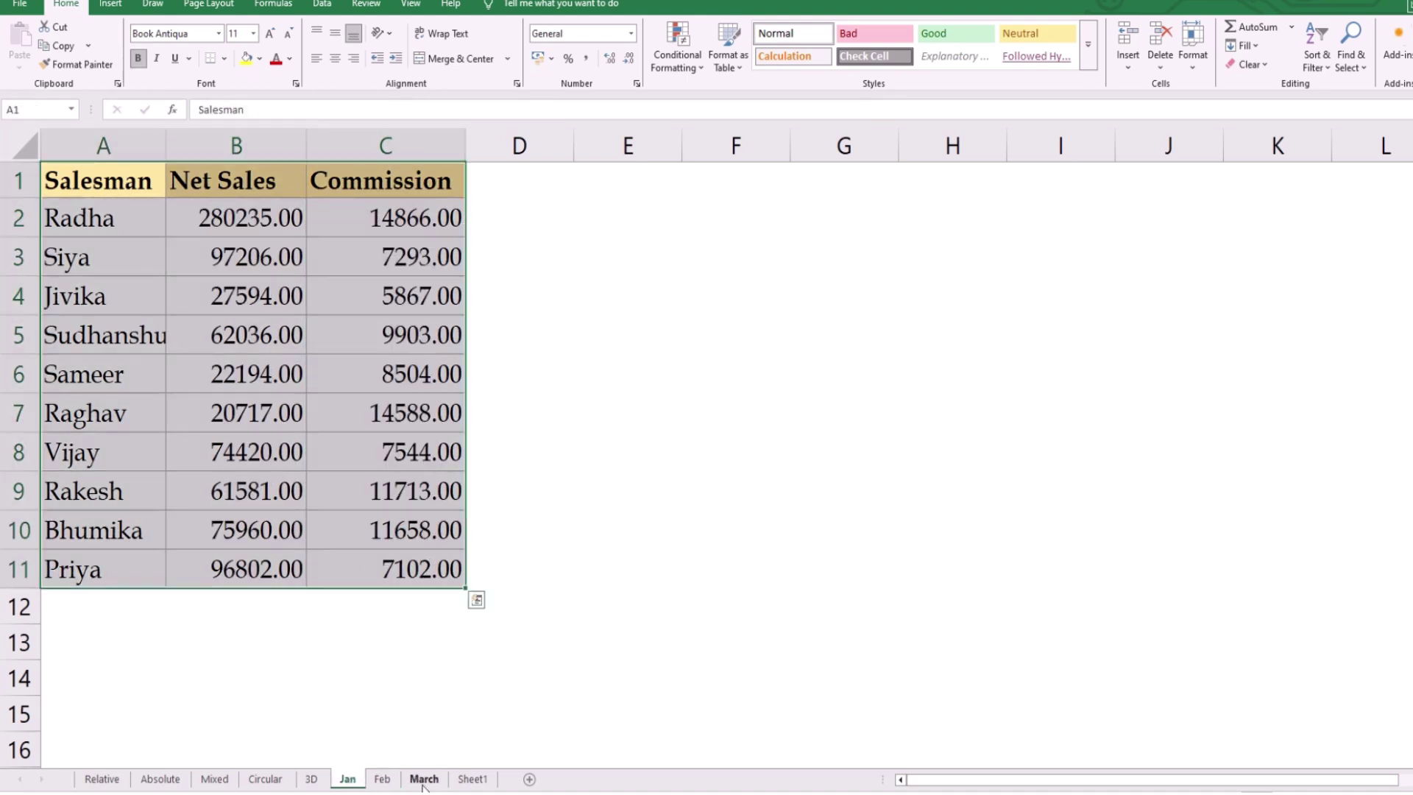
click(424, 779)
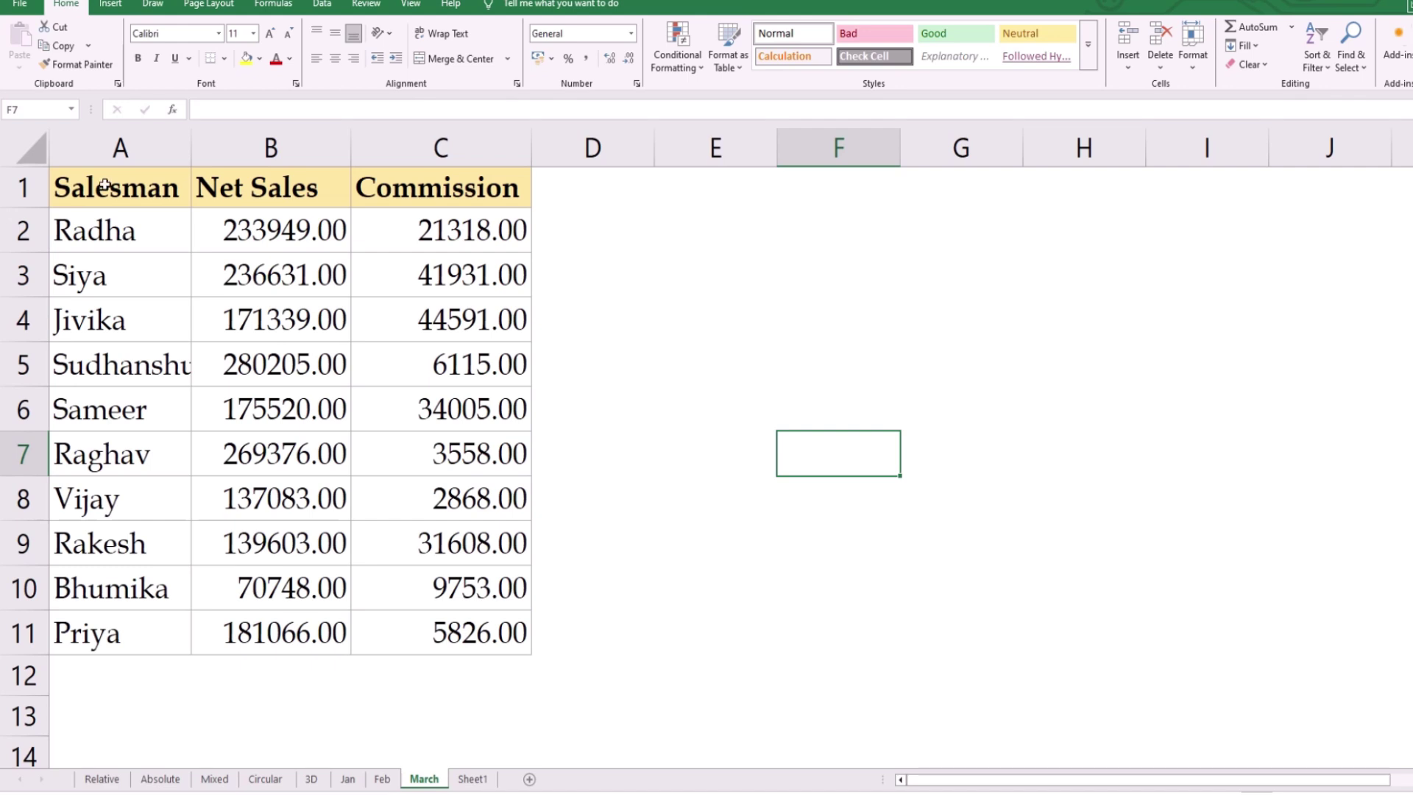
drag(95, 177, 448, 626)
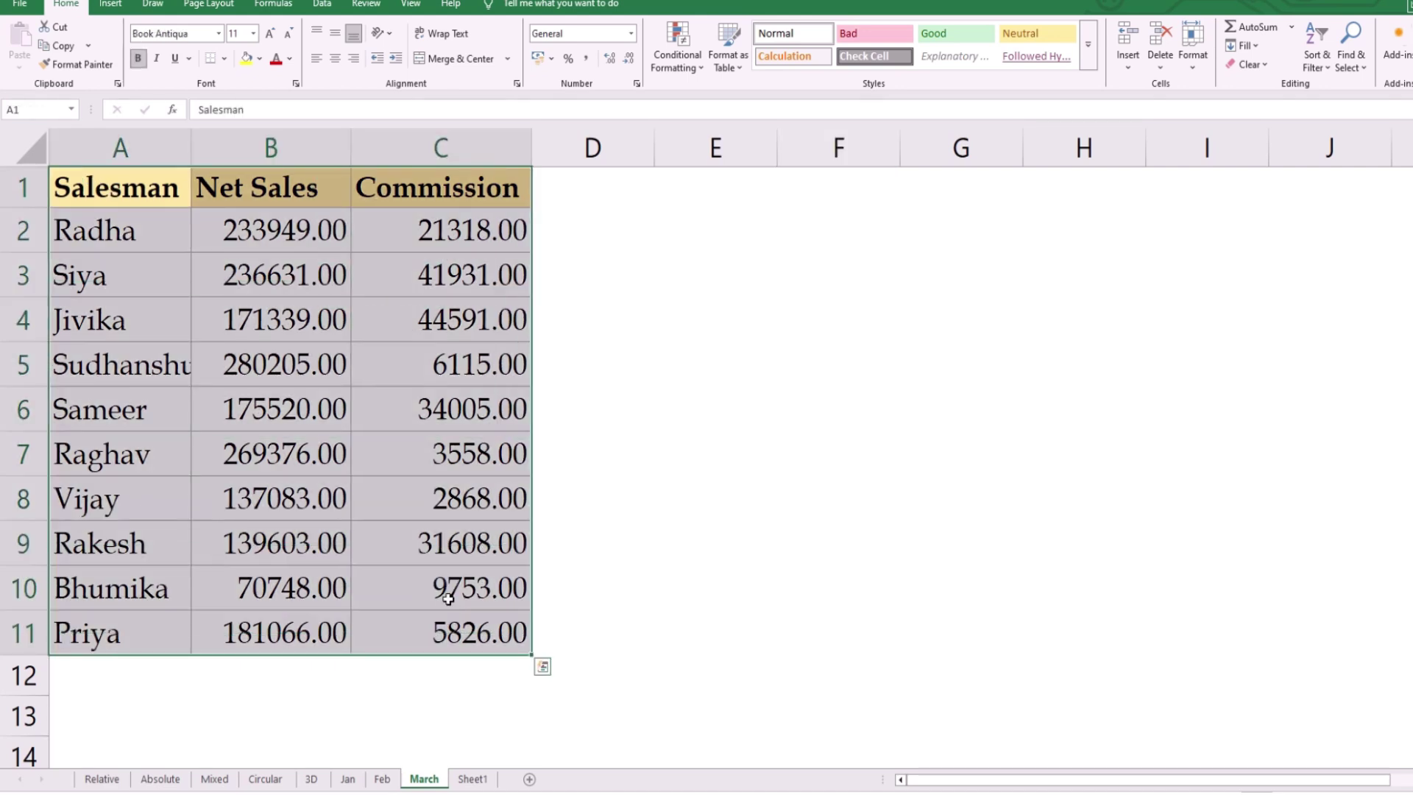
Enter the 3D formula =SUM(Jan:March!C2:C11) in J4 of the 3D sheet, picking the commission range and sheet span from the workbook
click(315, 782)
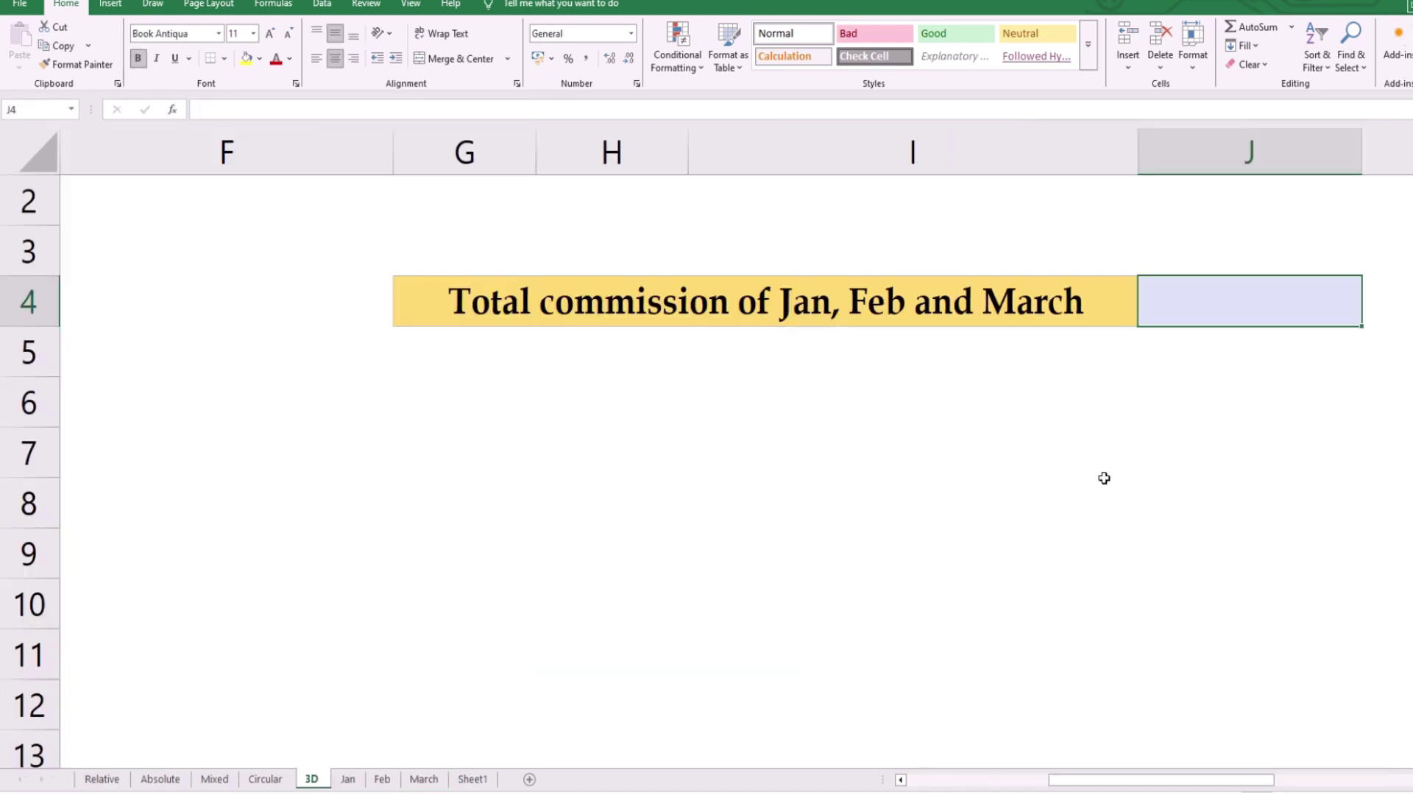
text(=)
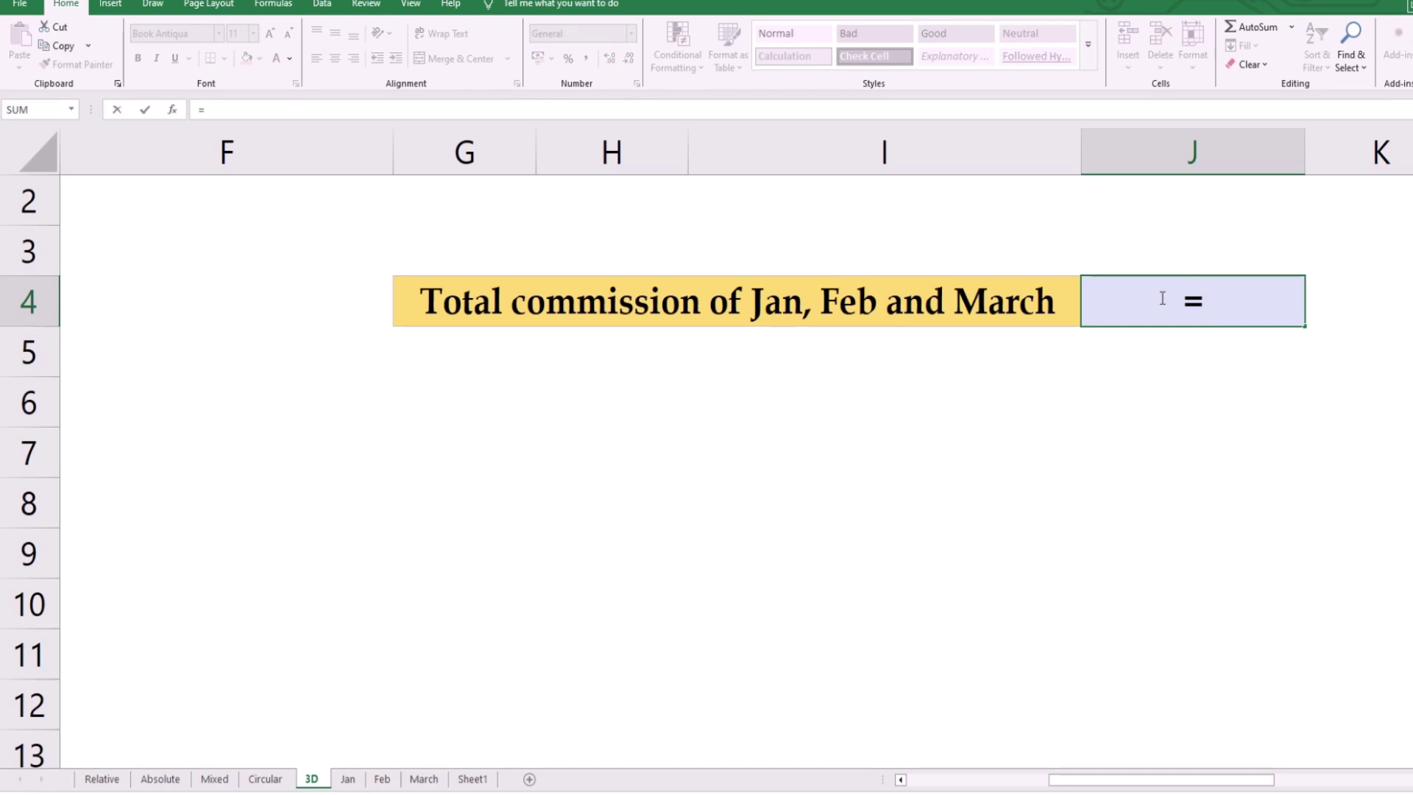
text(SUM)
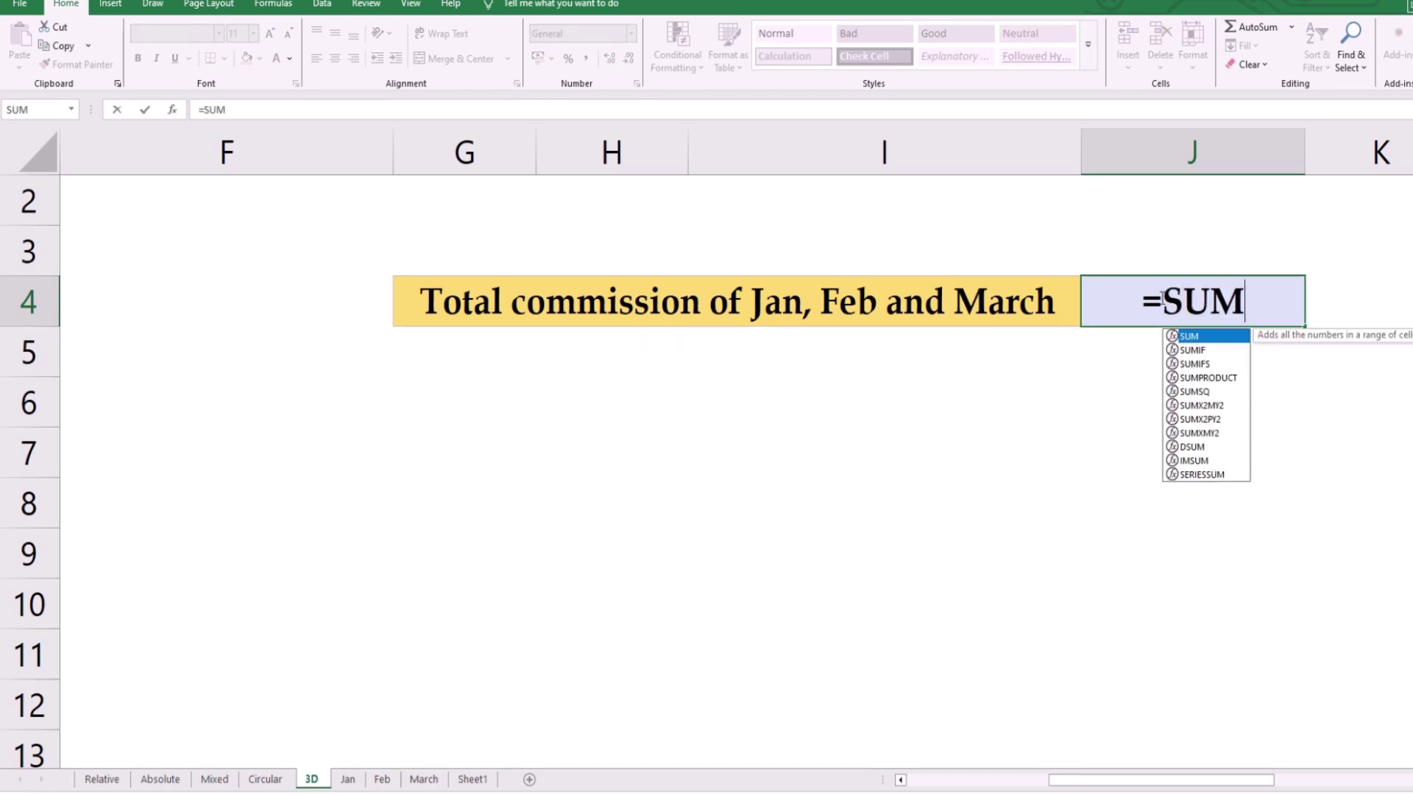
text(()
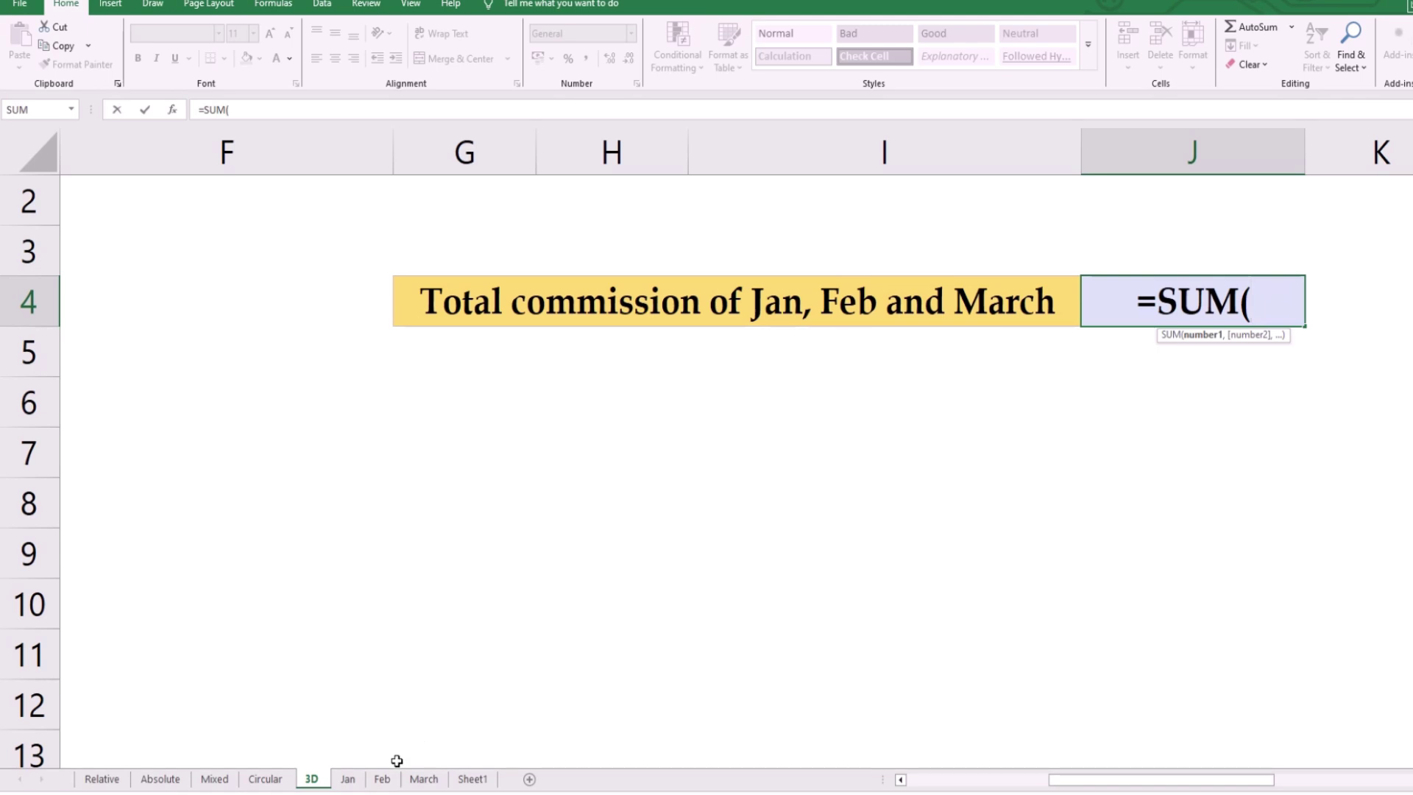
click(349, 780)
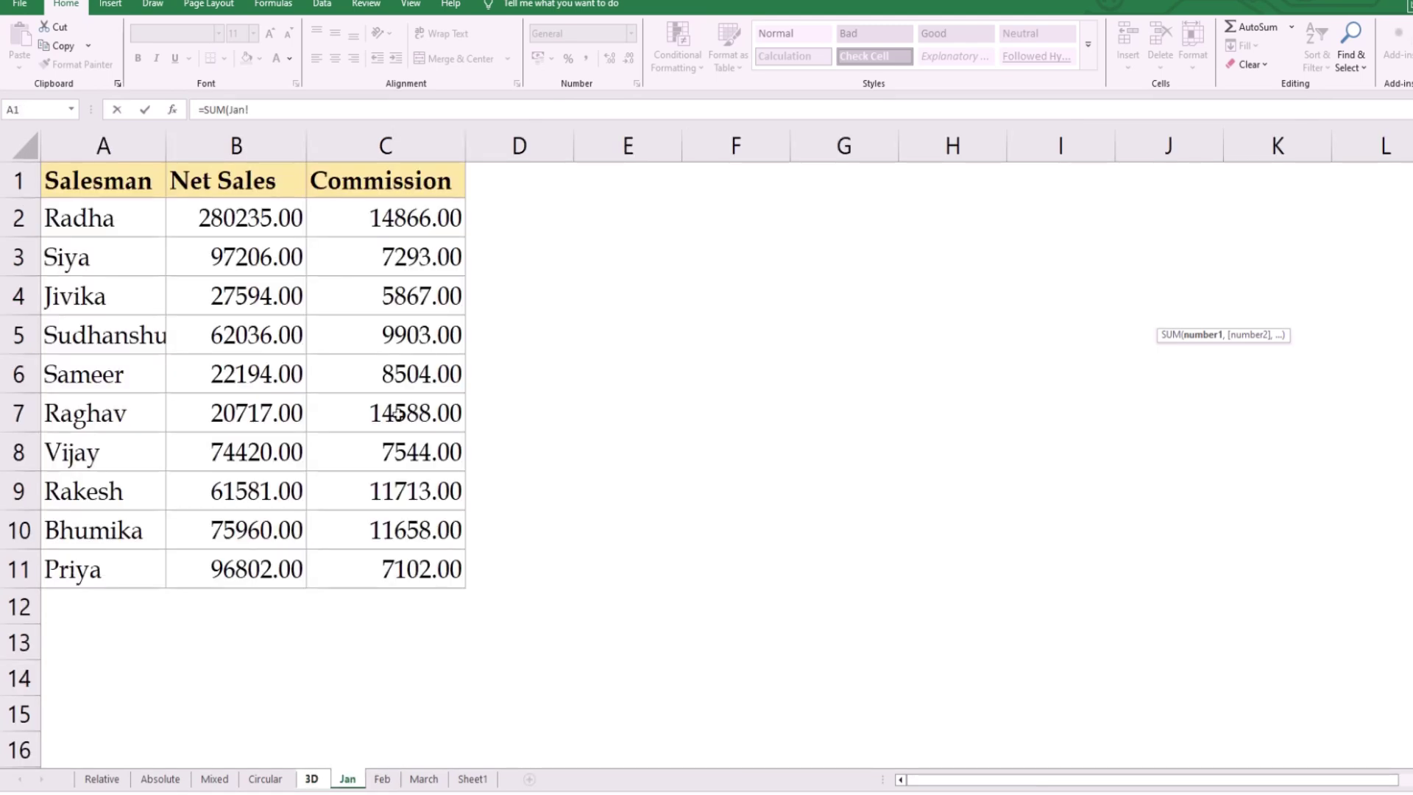
drag(396, 217, 396, 420)
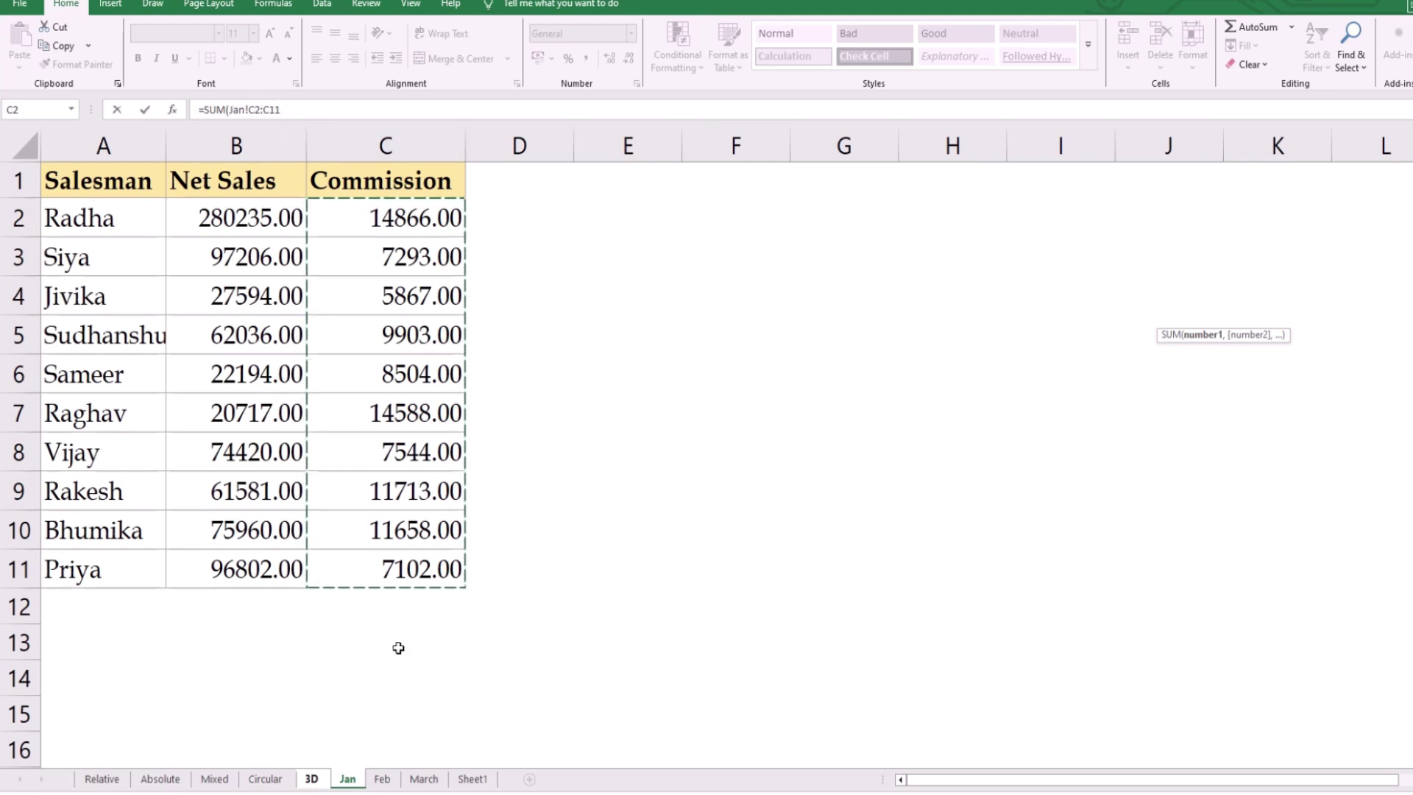
shift+click(424, 781)
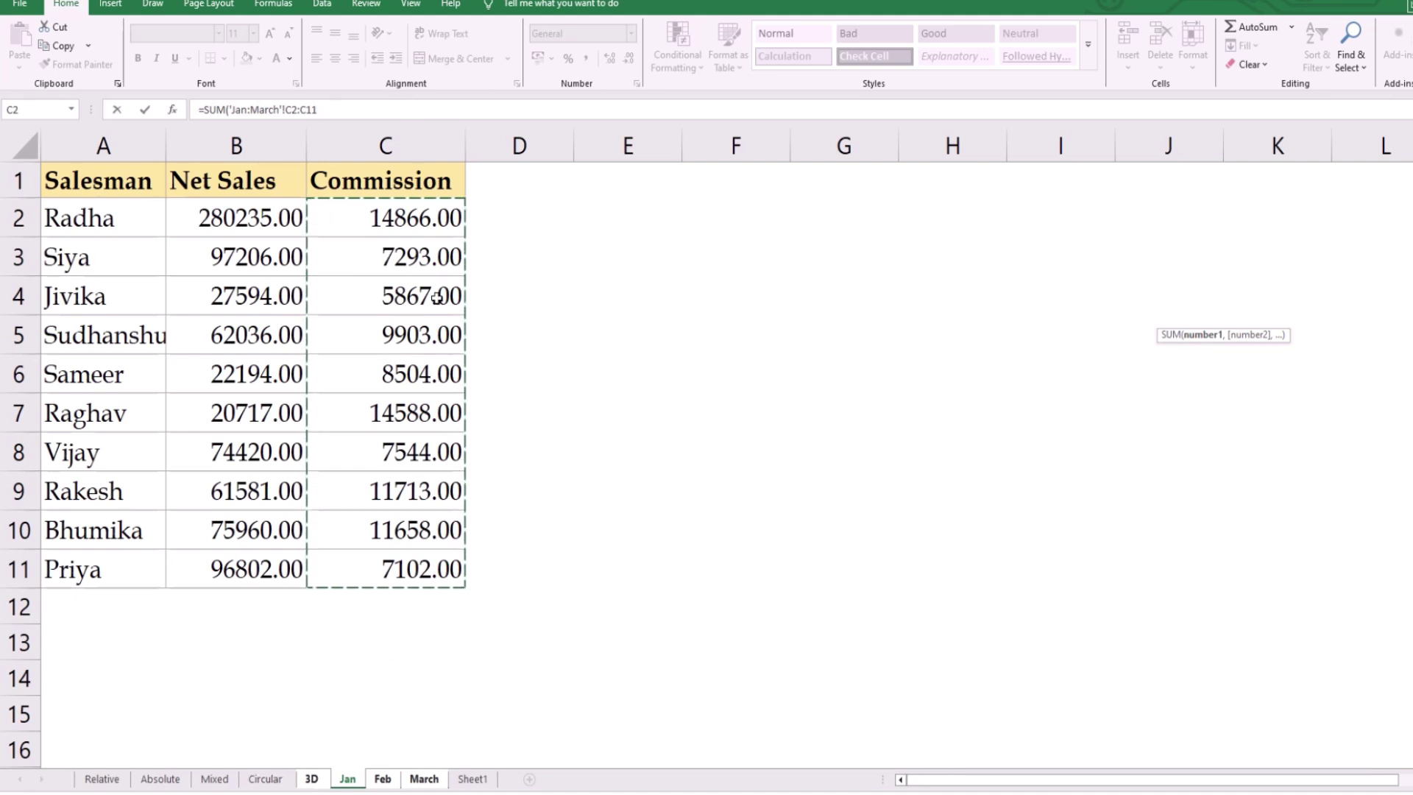
click(322, 110)
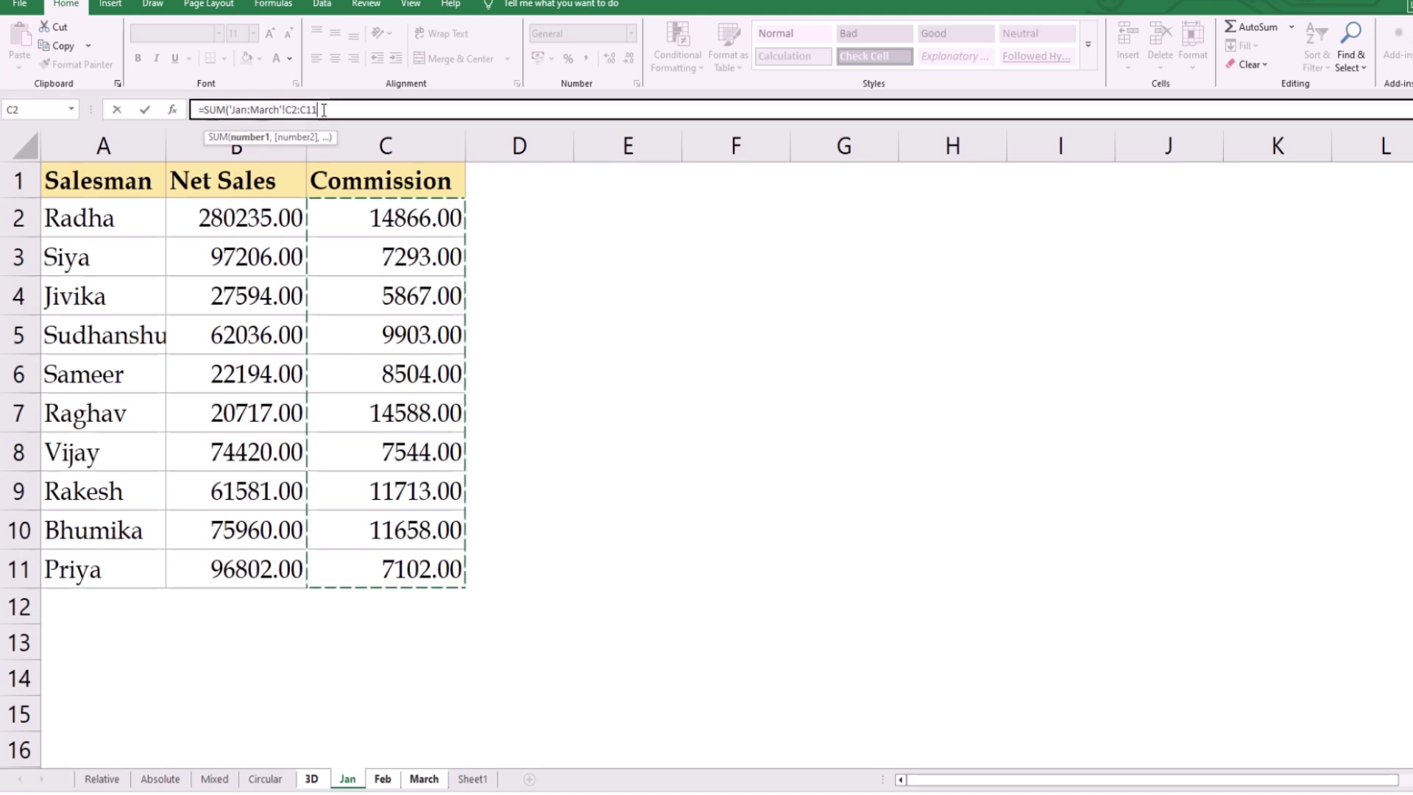
text())
key(Return)
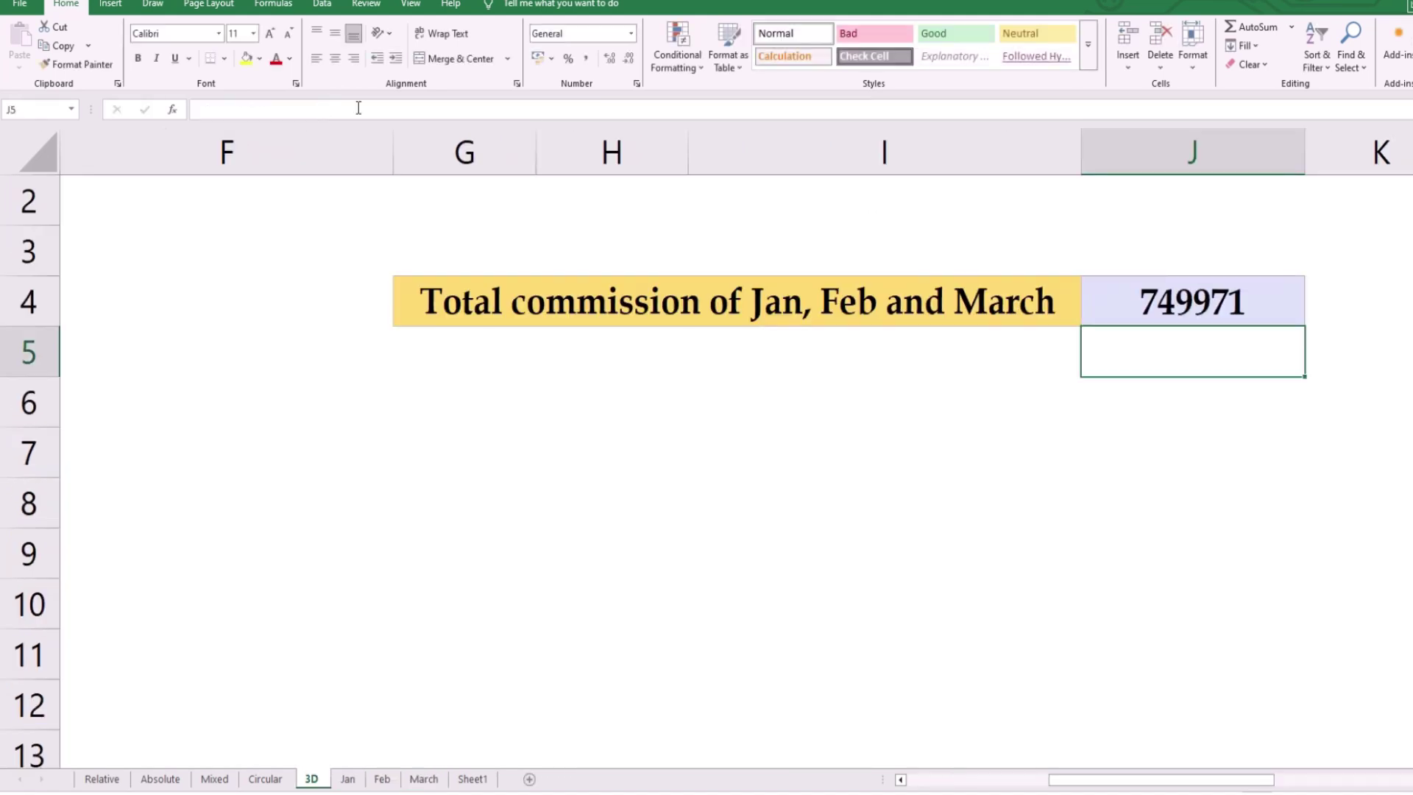
Reopen the total commission formula in J4, clear everything after =SUM( and enter the sheet span Jan:March! manually
click(1192, 304)
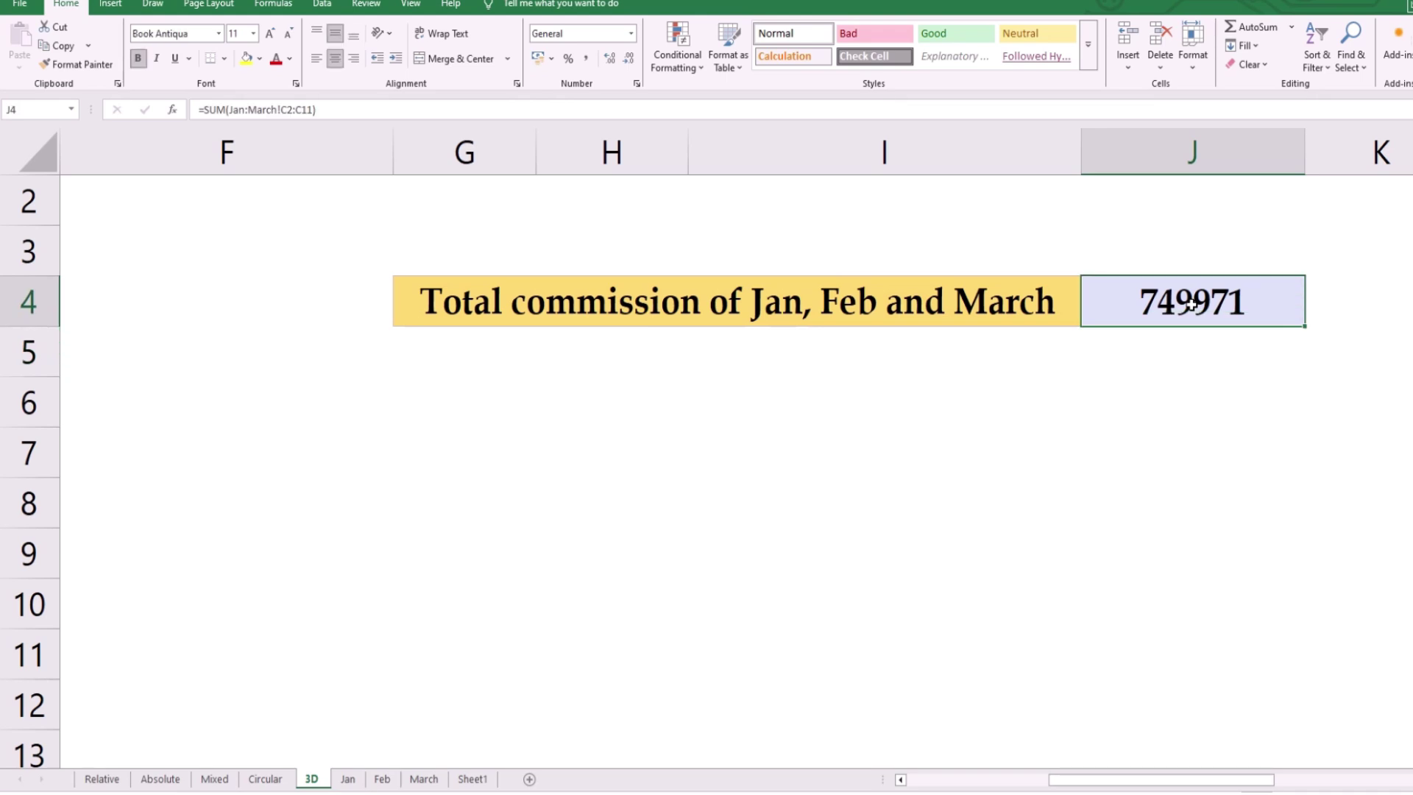
double_click(1251, 308)
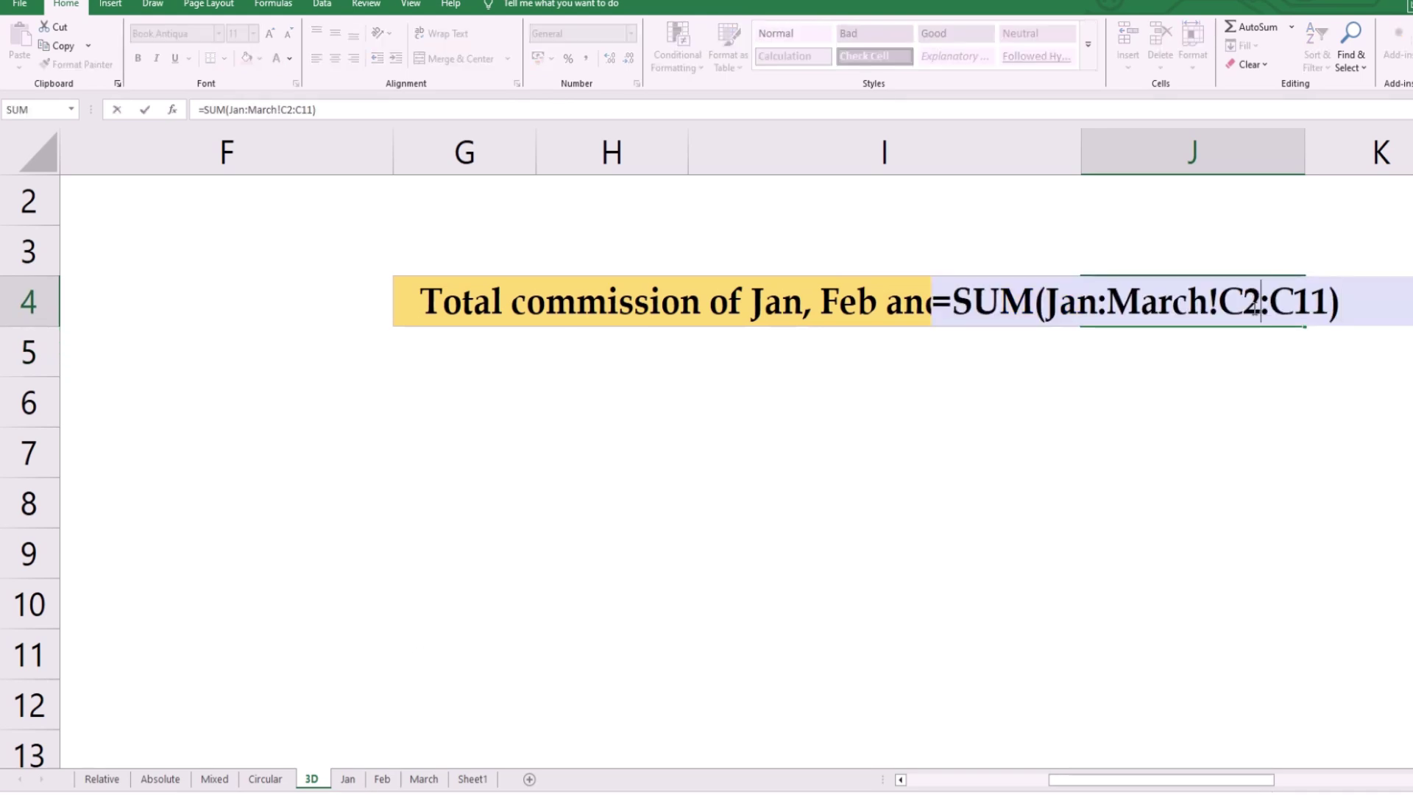
drag(1047, 310, 1329, 309)
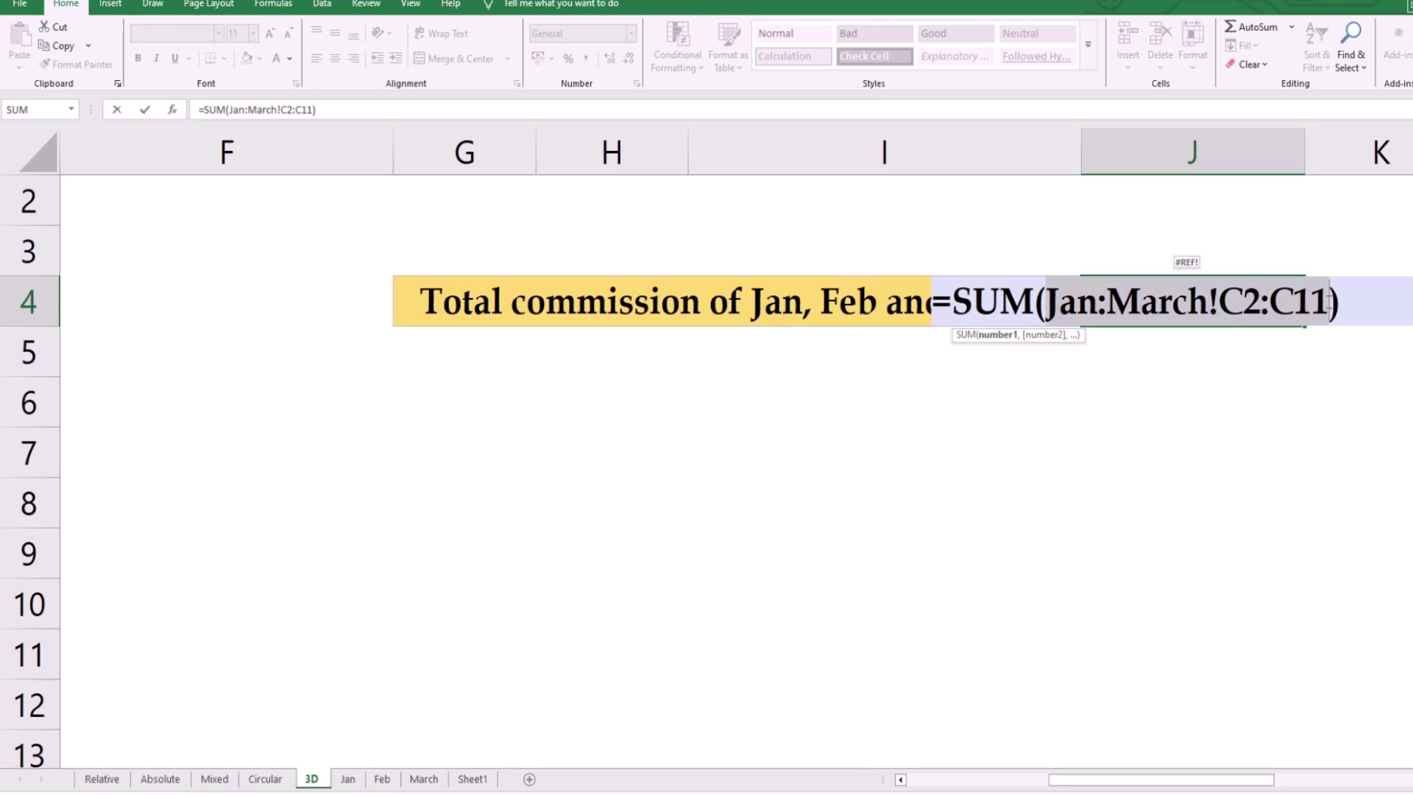
drag(1341, 303, 1045, 305)
key(BackSpace)
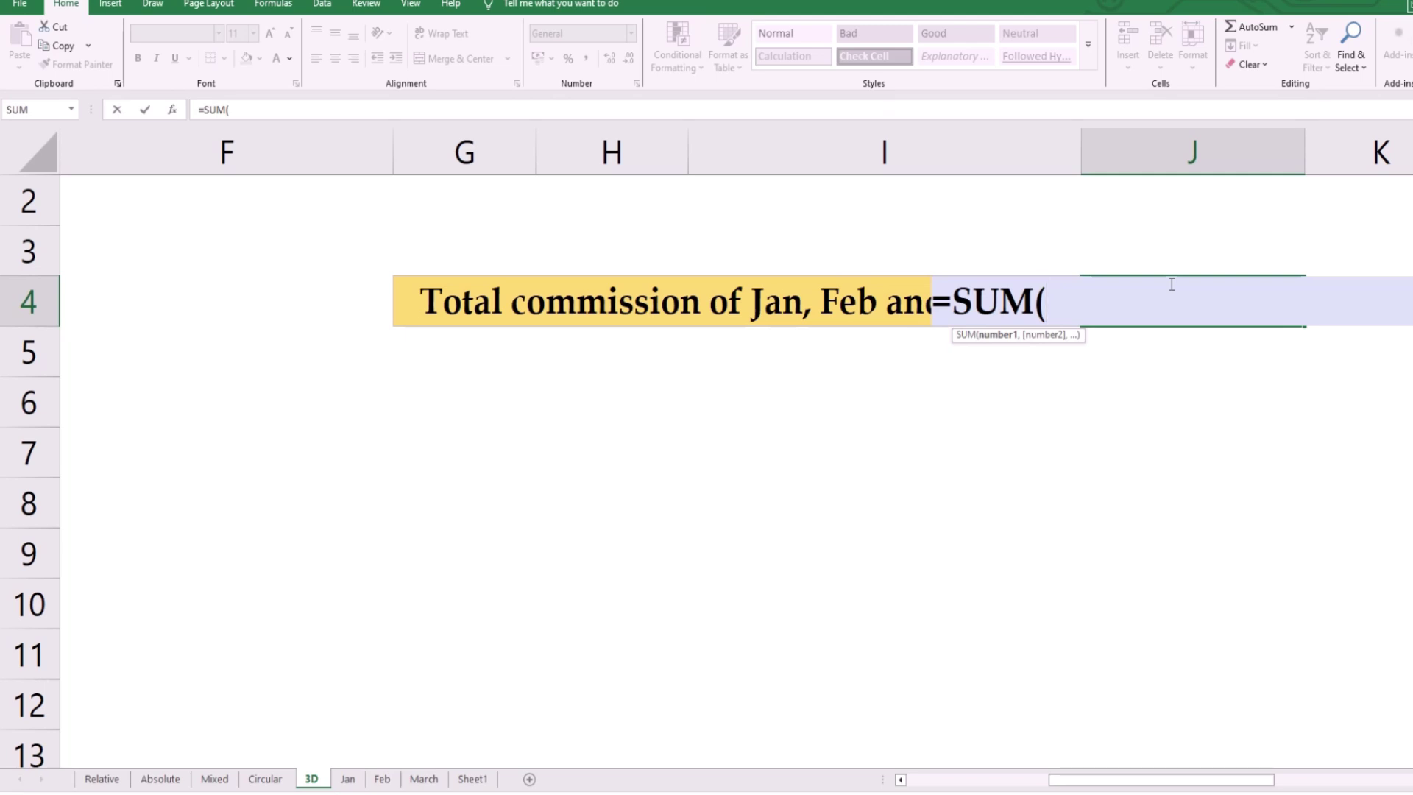
text(Jan:Mar)
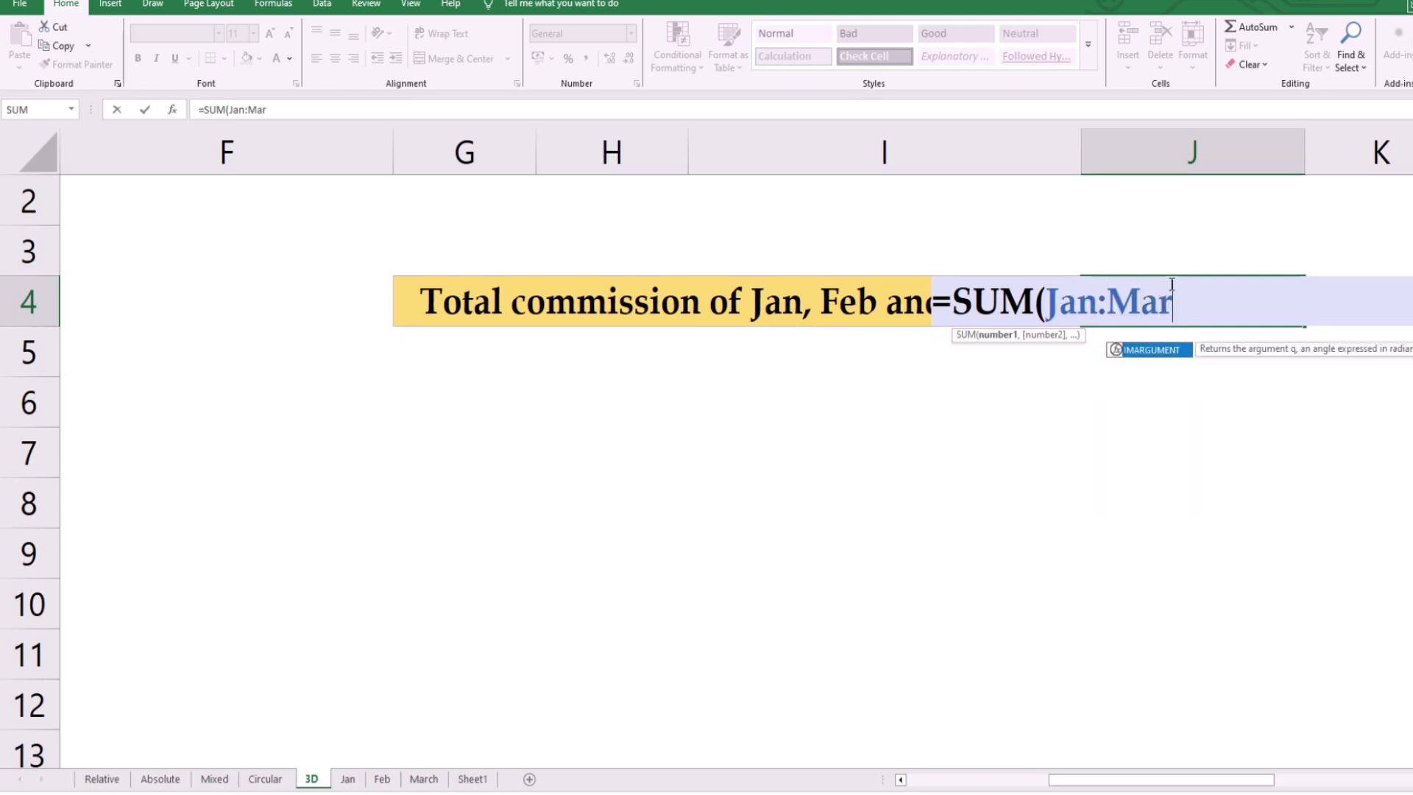
text(ch)
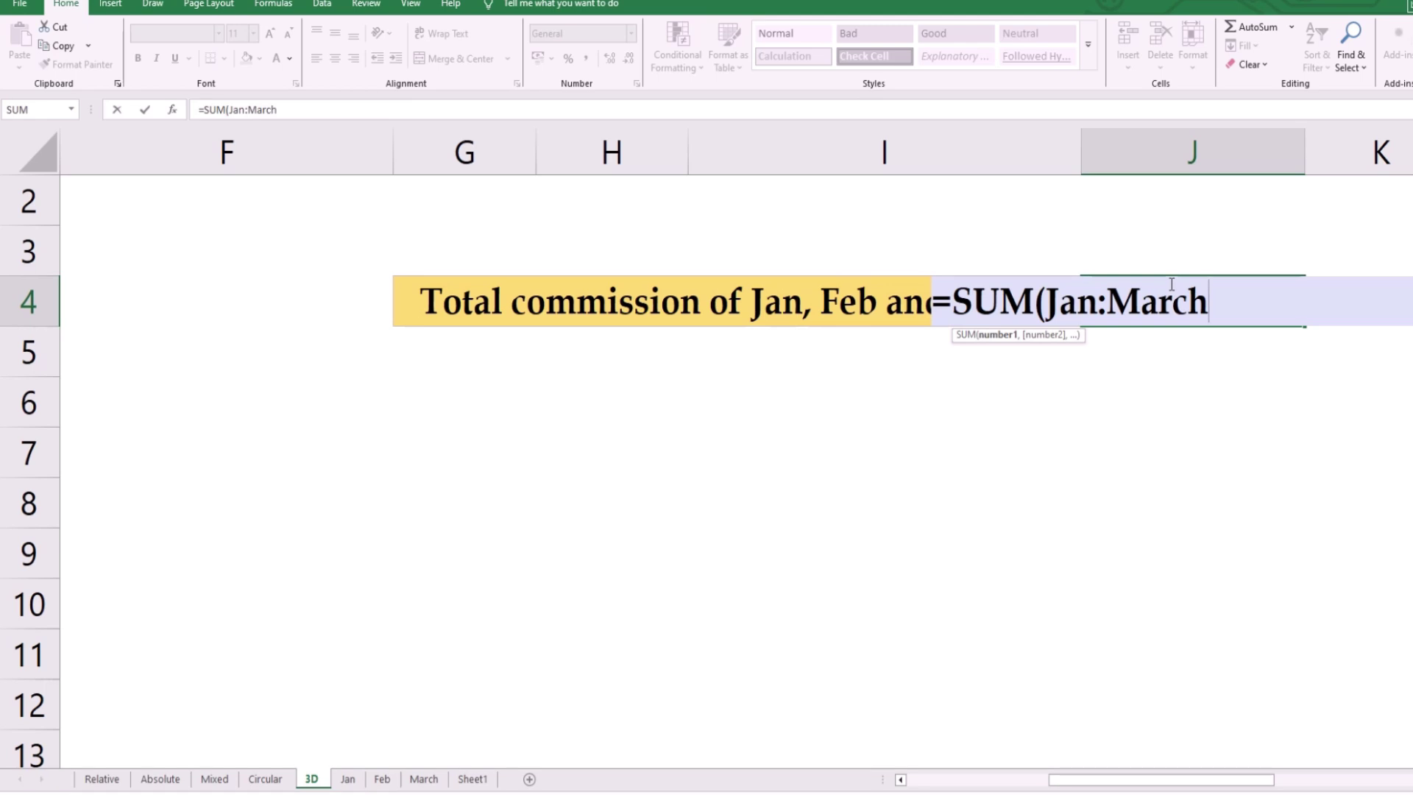
text(!)
click(347, 779)
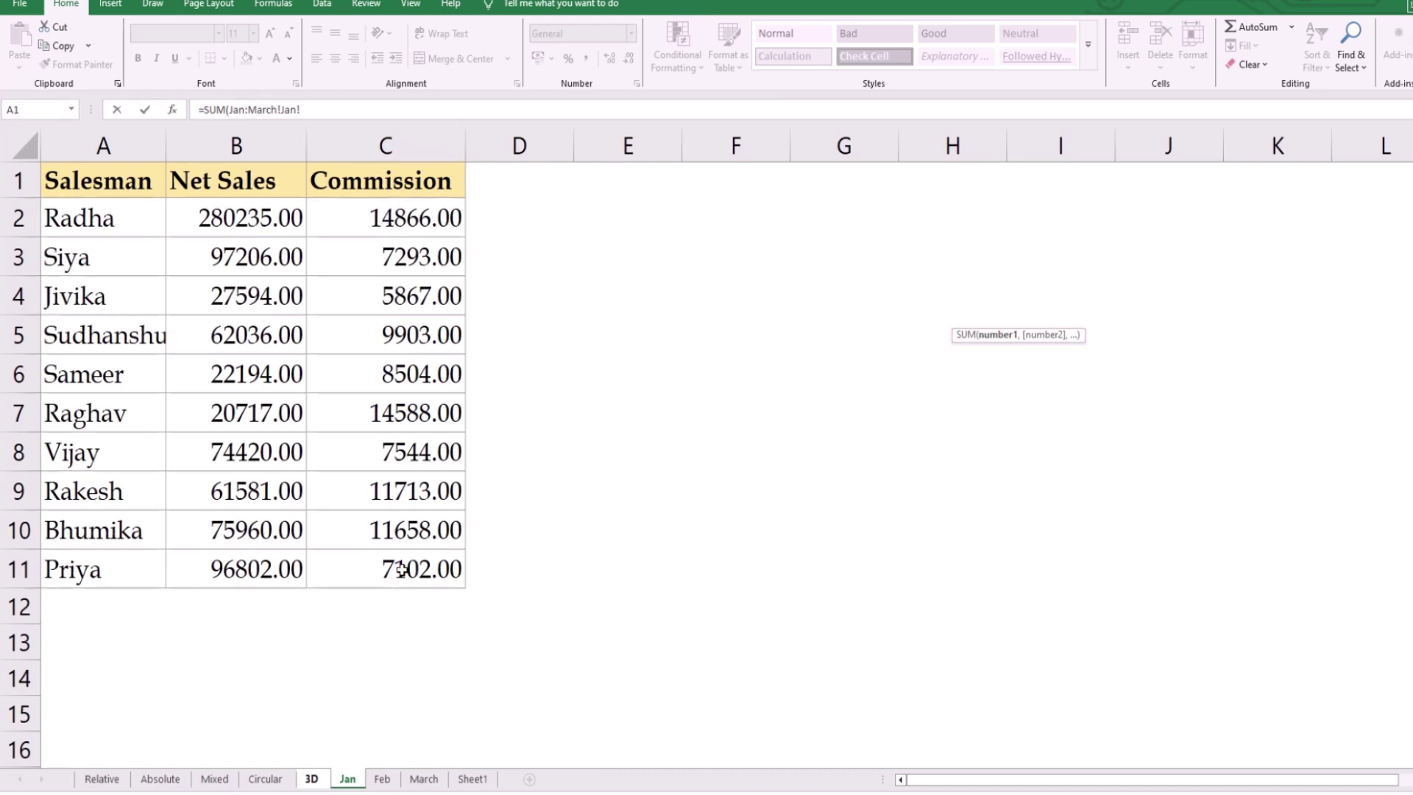
click(324, 782)
key(BackSpace)
key(BackSpace)
key(BackSpace)
key(BackSpace)
key(BackSpace)
key(BackSpace)
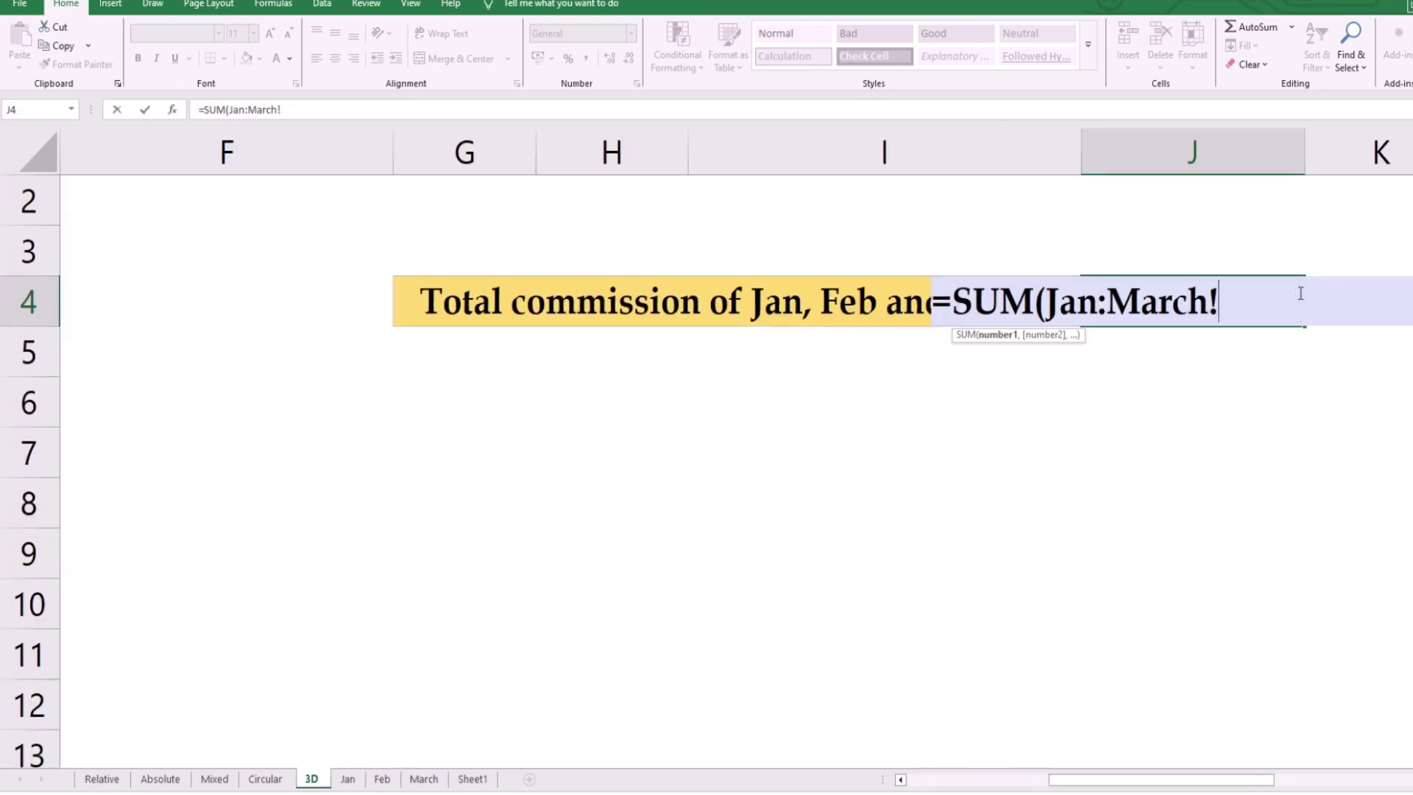
Complete the J4 formula as =SUM(Jan:March!C2:C11) and select the cell again to check it
text(C2:)
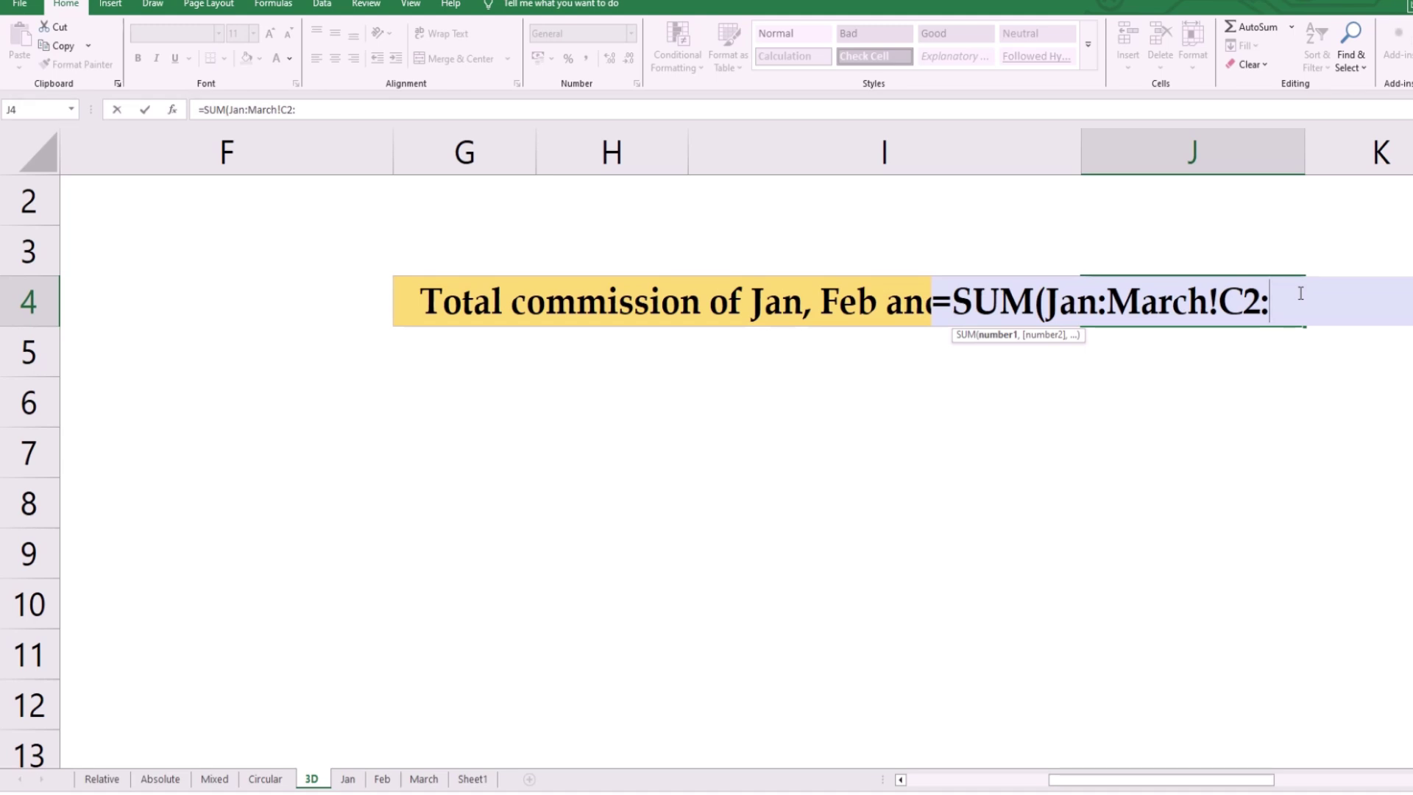
text(c11))
key(Return)
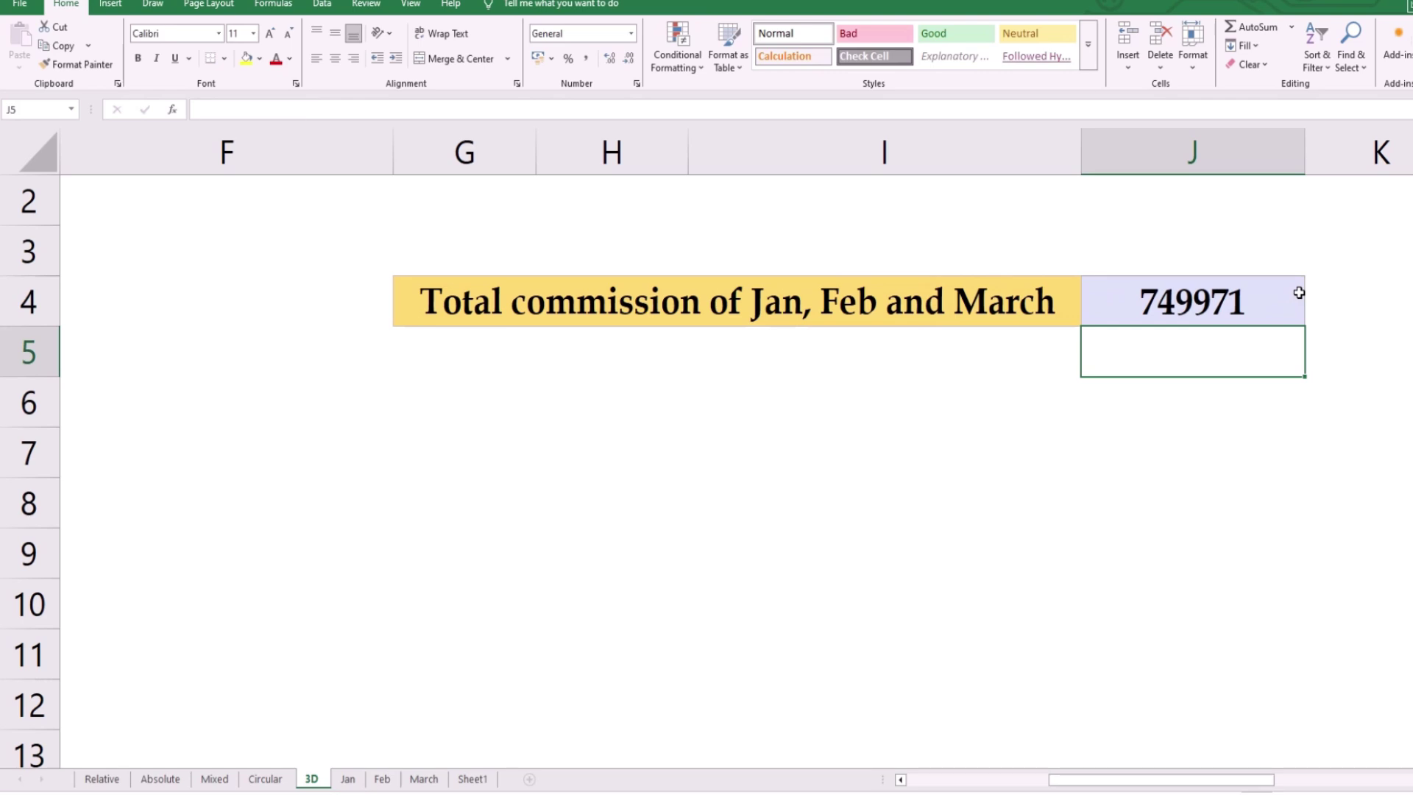
click(1299, 292)
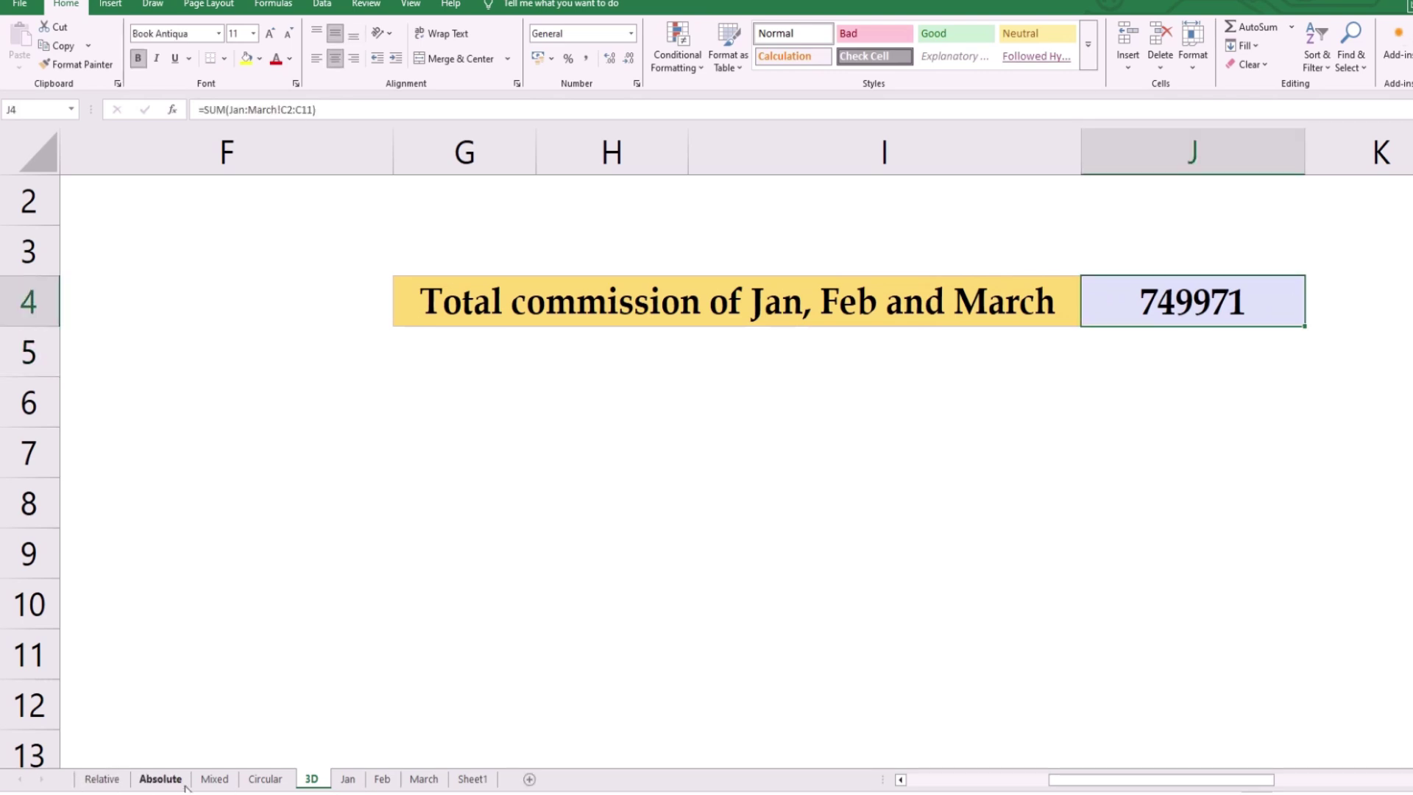
Review the completed exercises on the Absolute and Mixed sheets
click(160, 780)
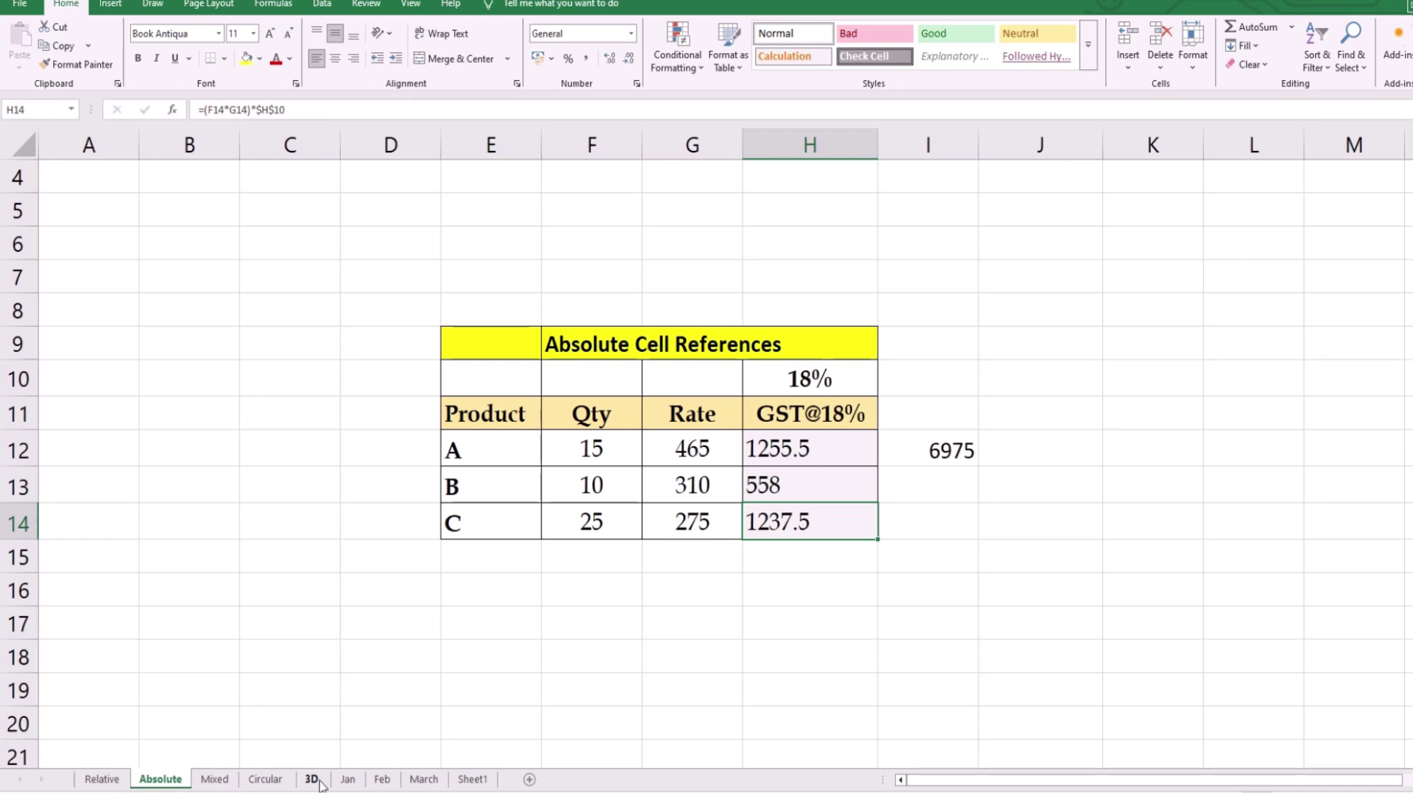
click(224, 785)
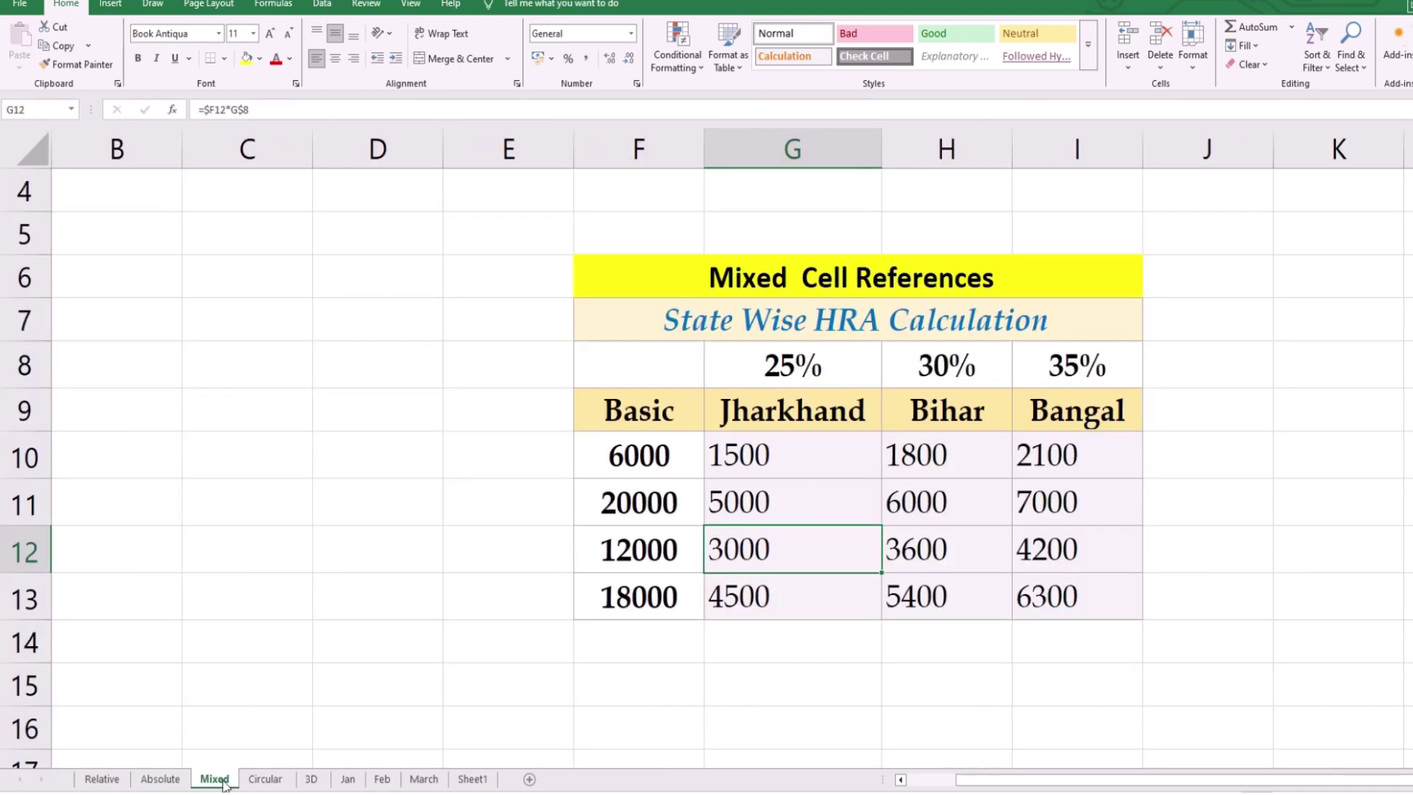